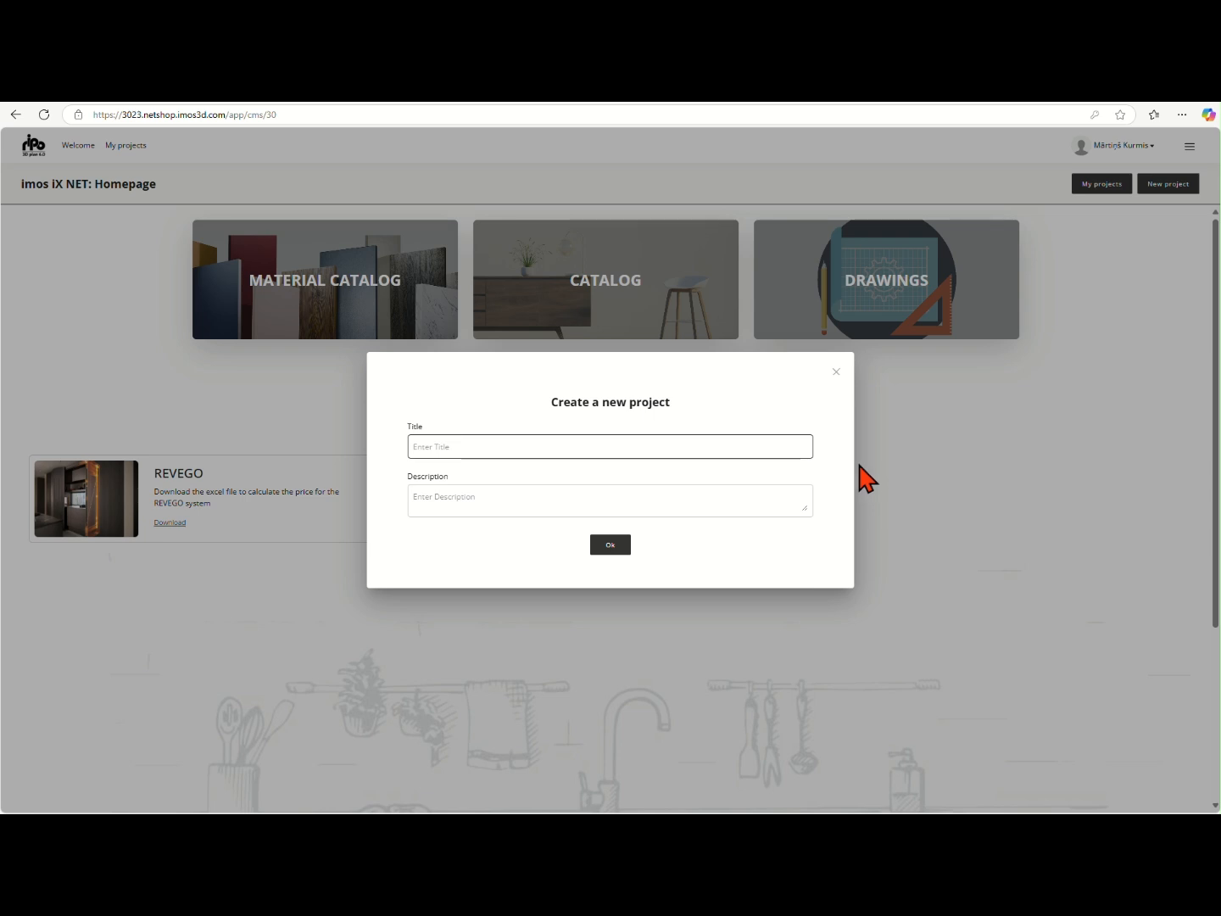
Dismiss the new project form, open the existing project containing the sliding door system and start its room planner
{"action": "left_click", "coordinate": [835, 371]}
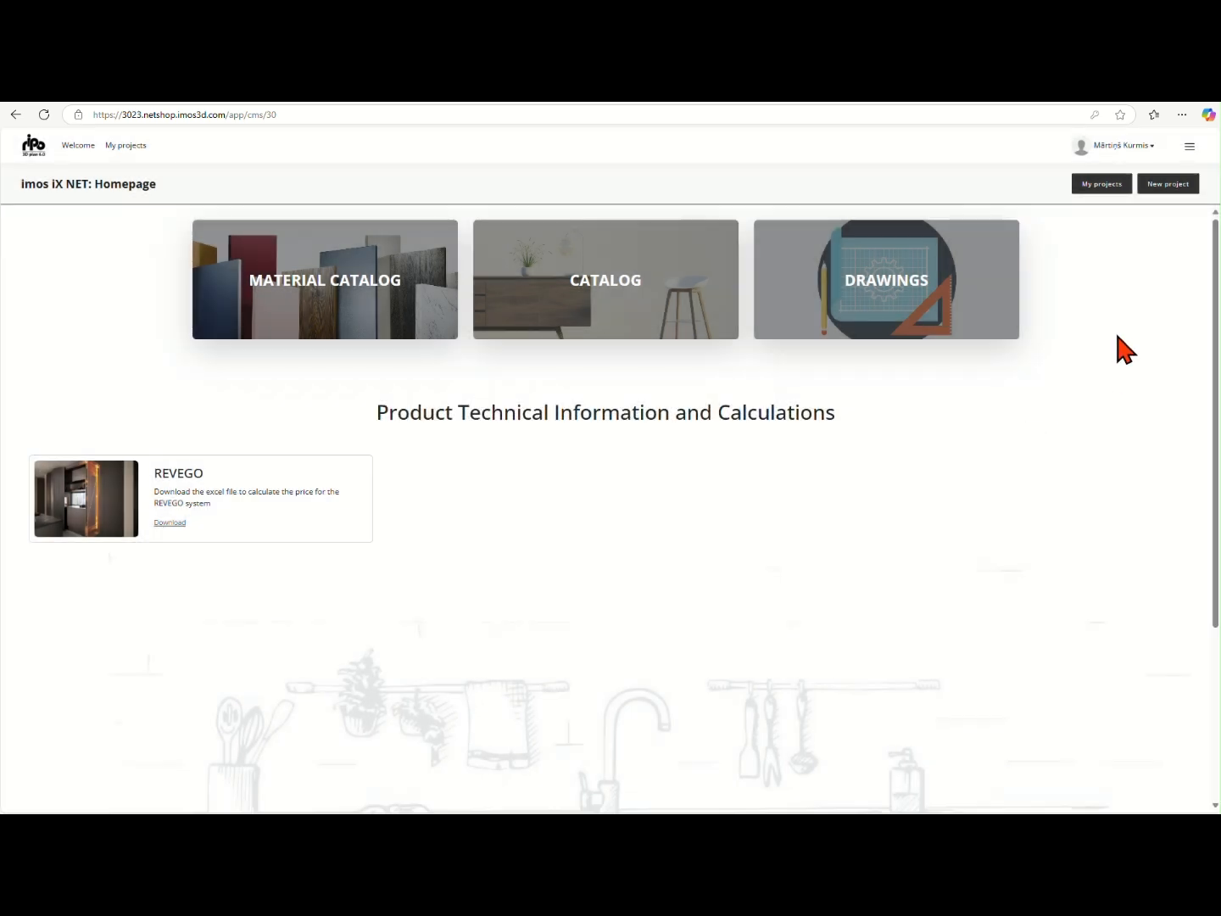
{"action": "left_click", "coordinate": [1102, 184]}
{"action": "left_click", "coordinate": [52, 358]}
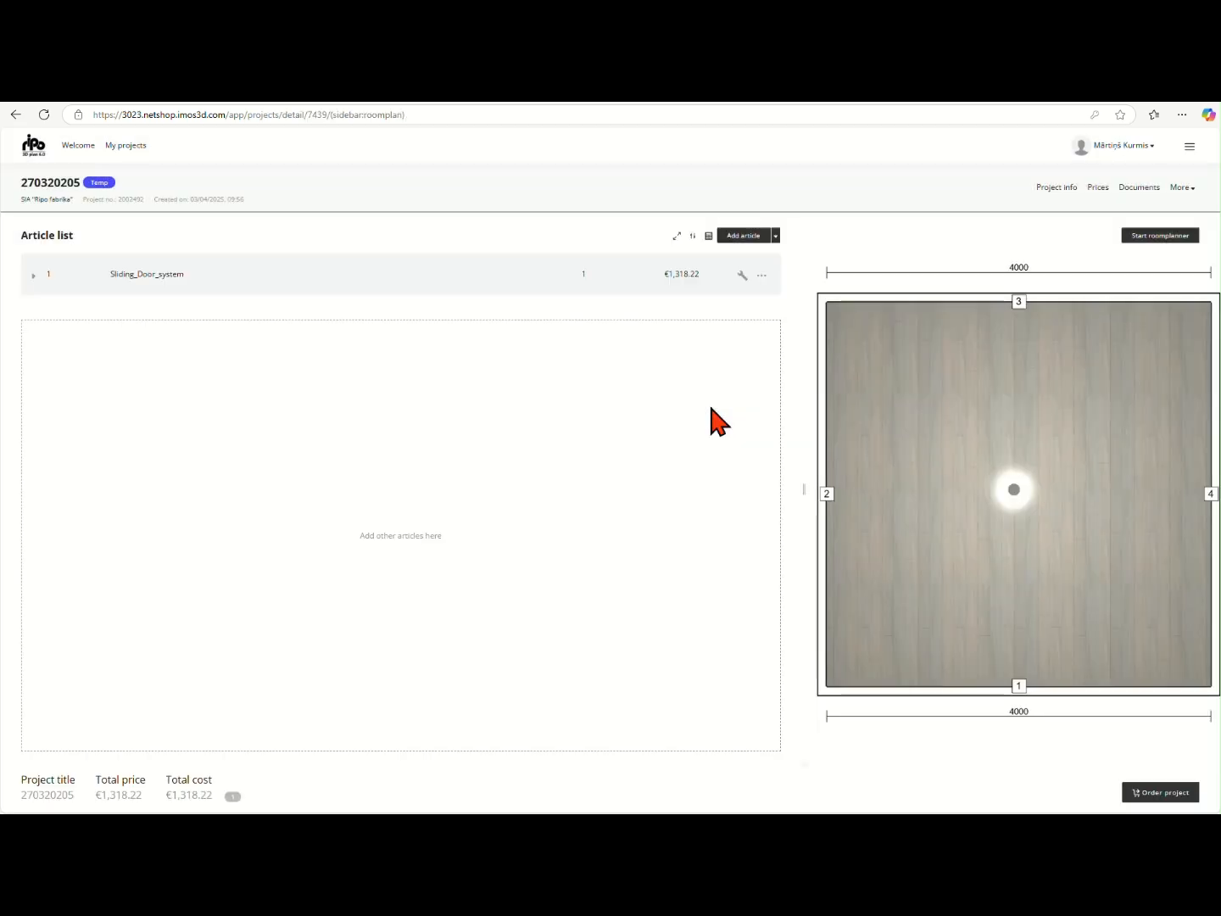
{"action": "left_click", "coordinate": [1160, 236]}
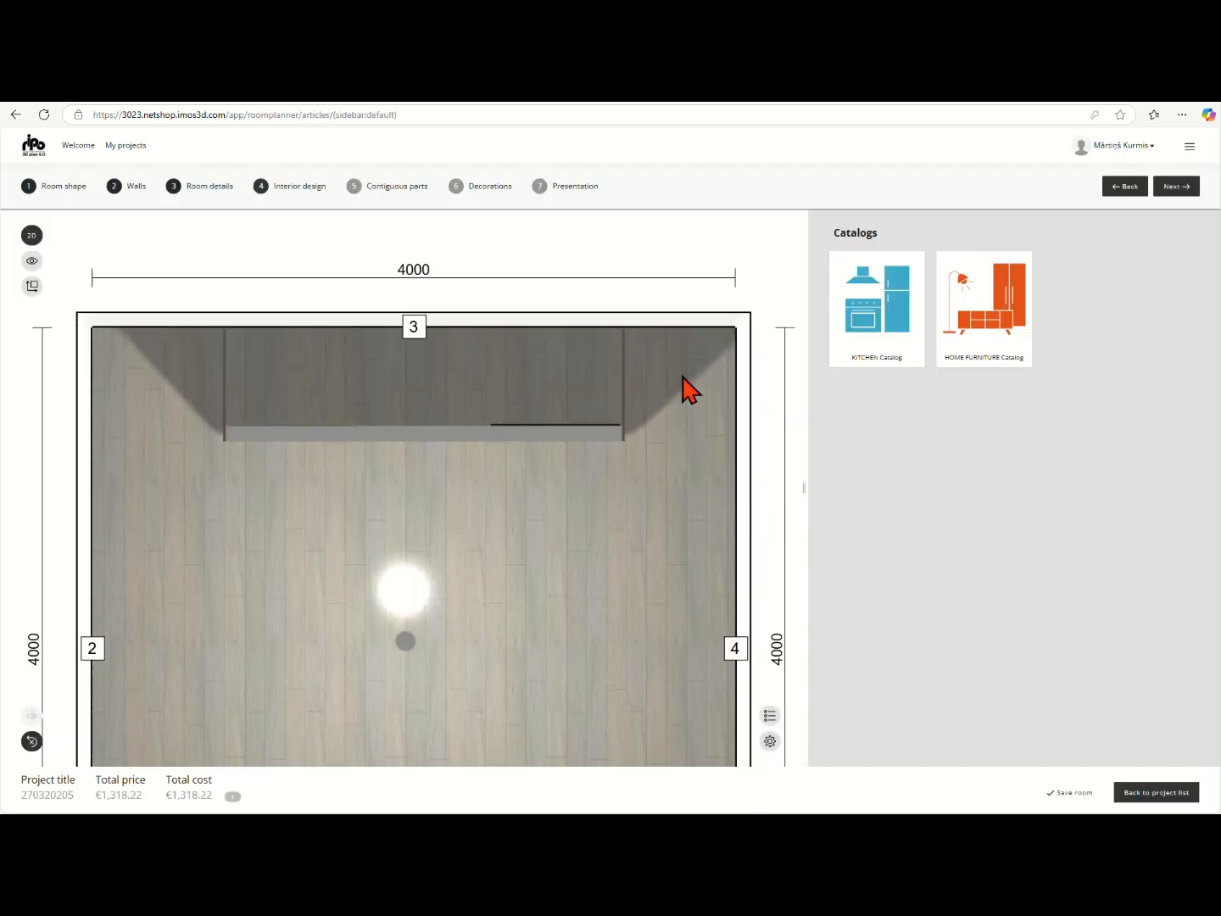
Open the CLASSIC wardrobe unit from the HOME FURNITURE catalog's CLASSIC wardrobe range for configuration
{"action": "left_click", "coordinate": [1002, 344]}
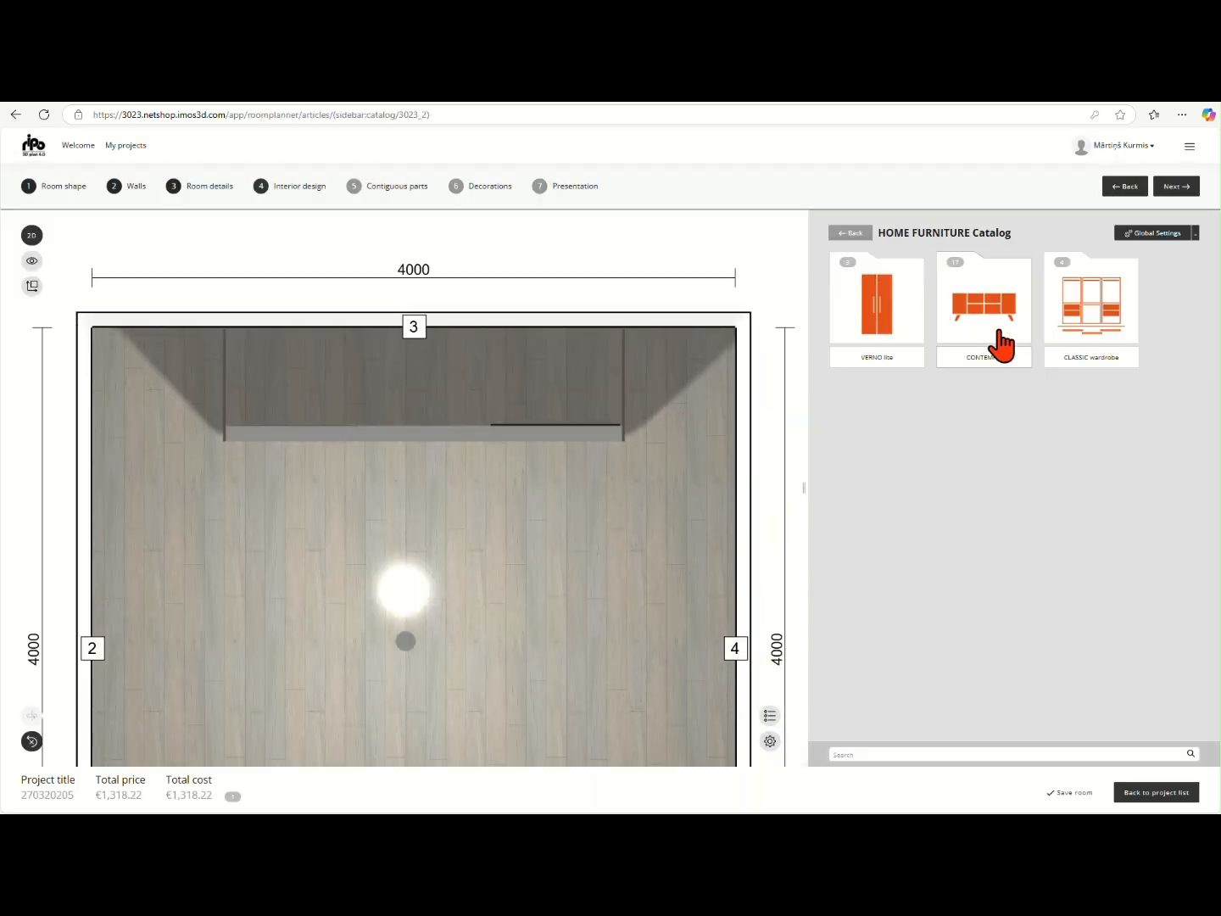
{"action": "left_click", "coordinate": [1078, 331]}
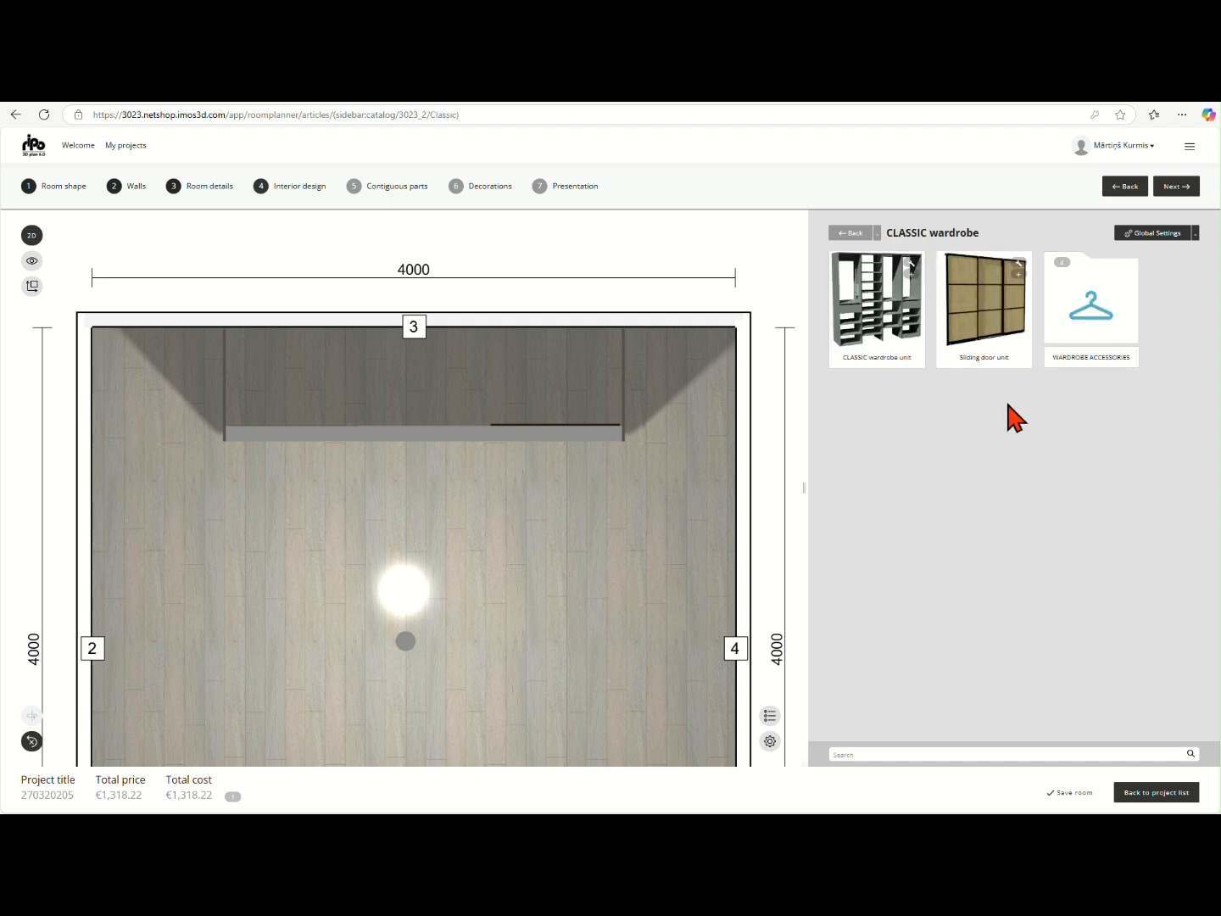
{"action": "left_click", "coordinate": [914, 276]}
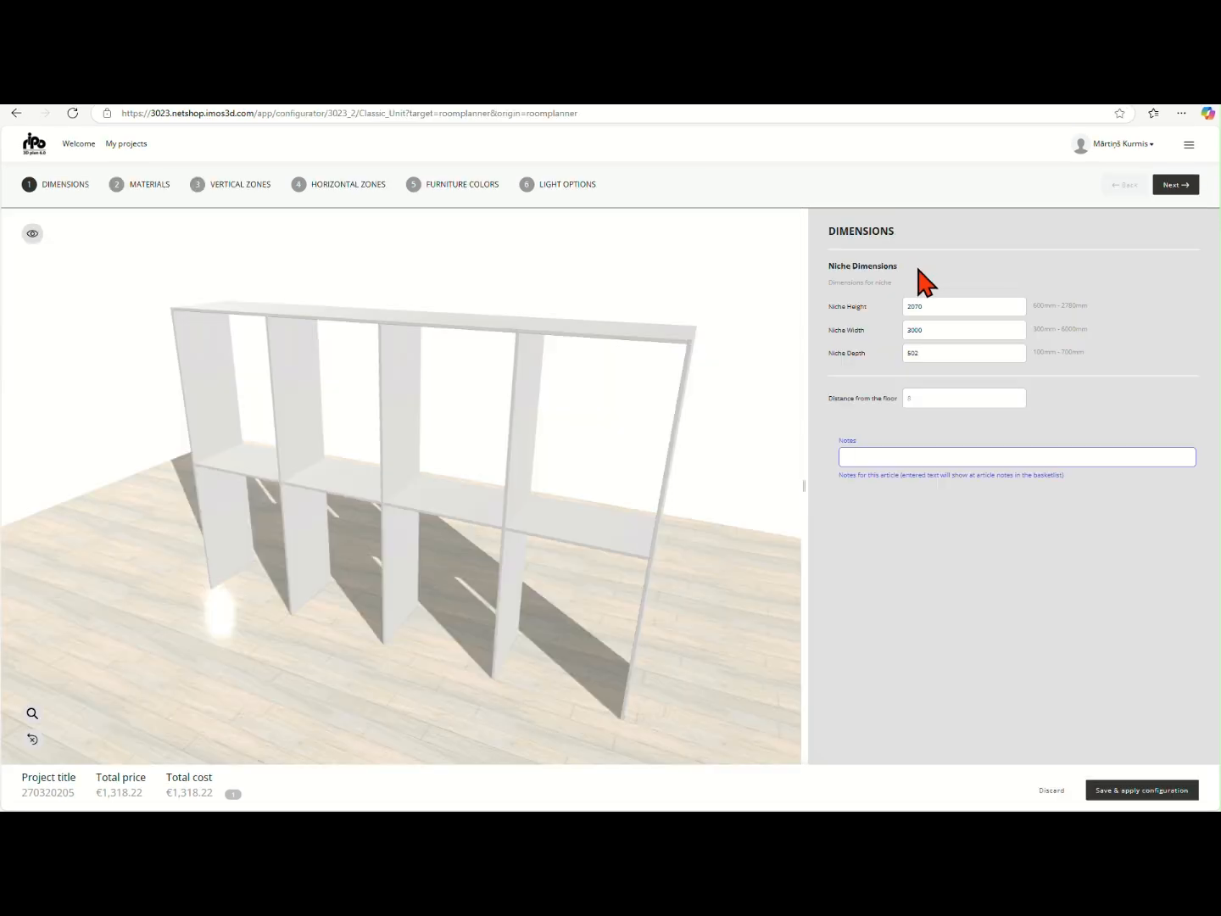
Set the wardrobe niche height to 2200 mm and width to 2464 mm, and proceed to the material options
{"action": "double_click", "coordinate": [942, 305]}
{"action": "type", "text": "2200"}
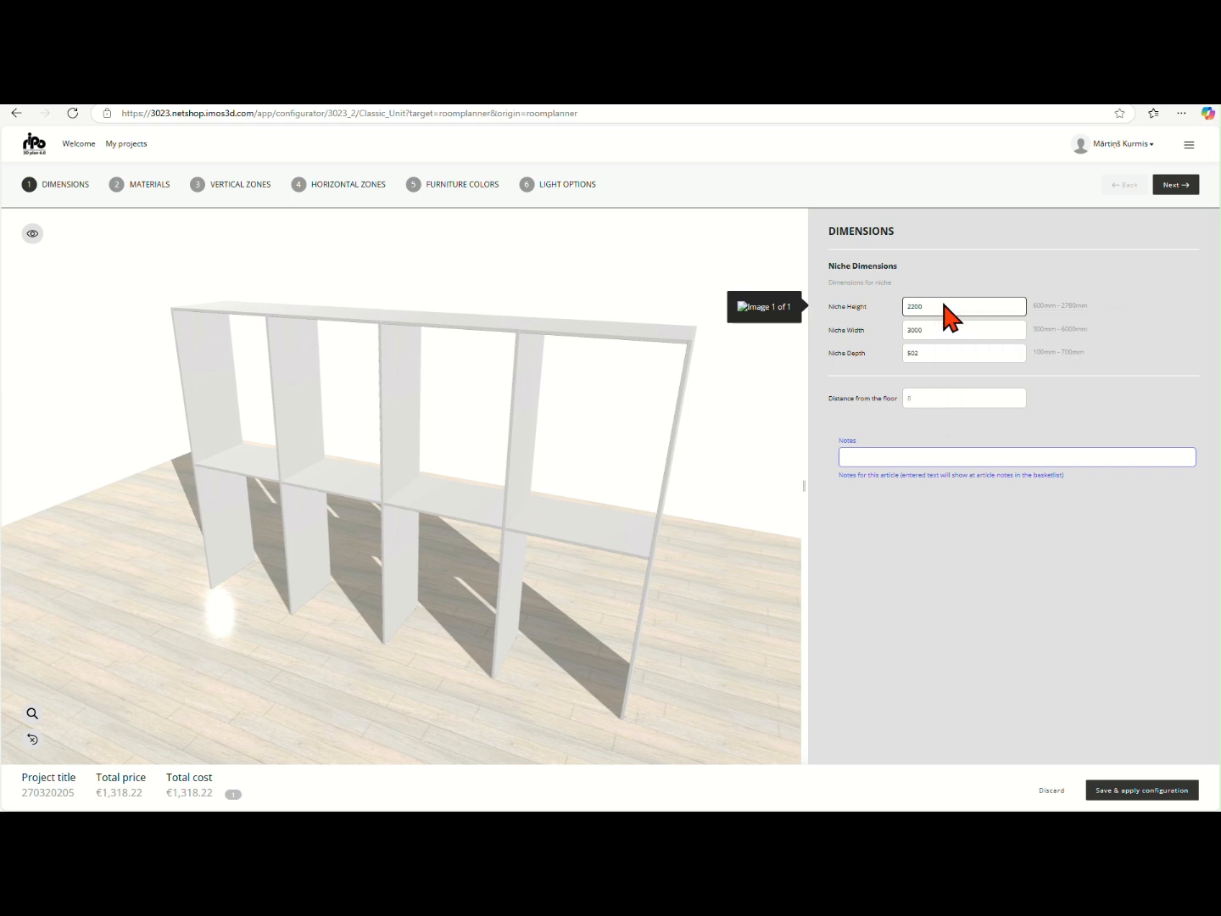
{"action": "double_click", "coordinate": [941, 324]}
{"action": "type", "text": "2464"}
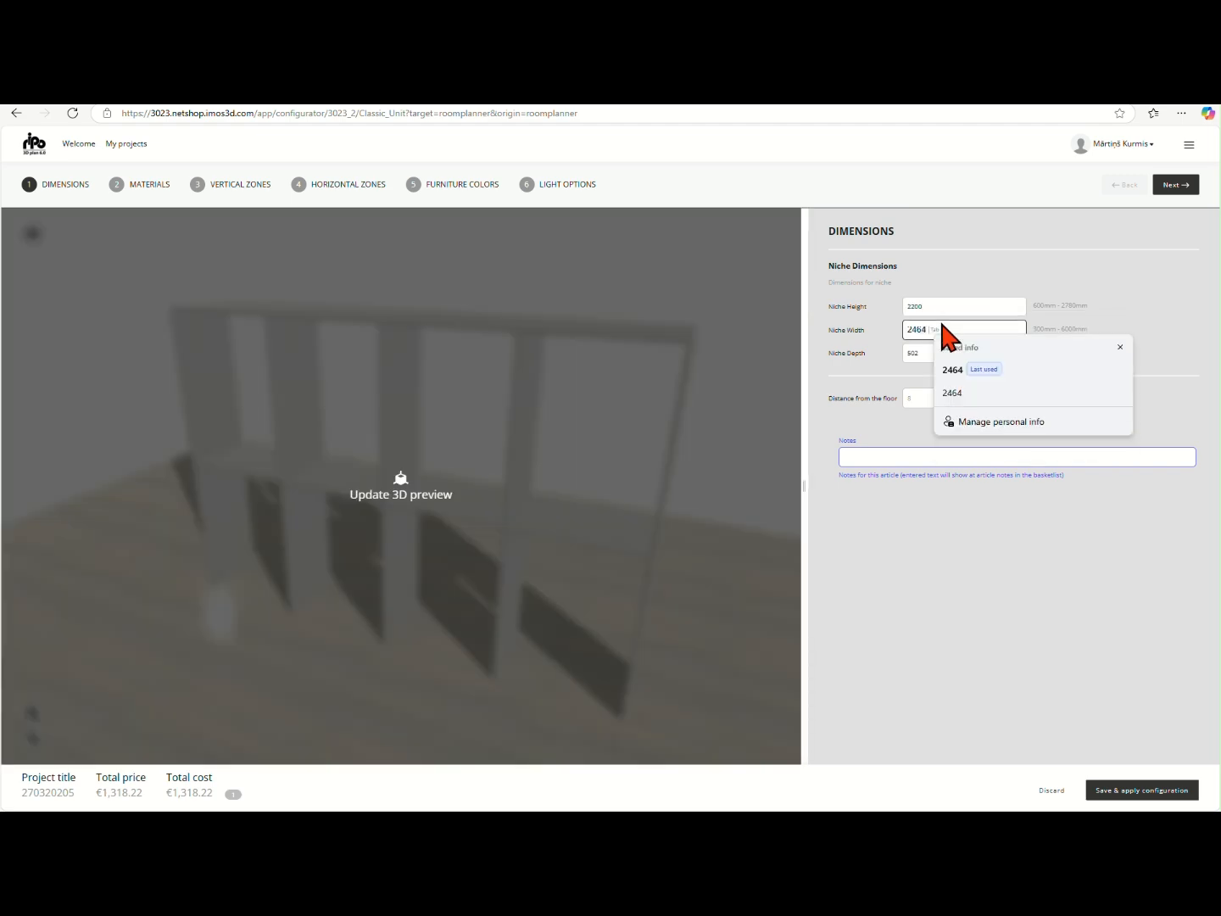
{"action": "double_click", "coordinate": [938, 352]}
{"action": "left_click", "coordinate": [941, 395]}
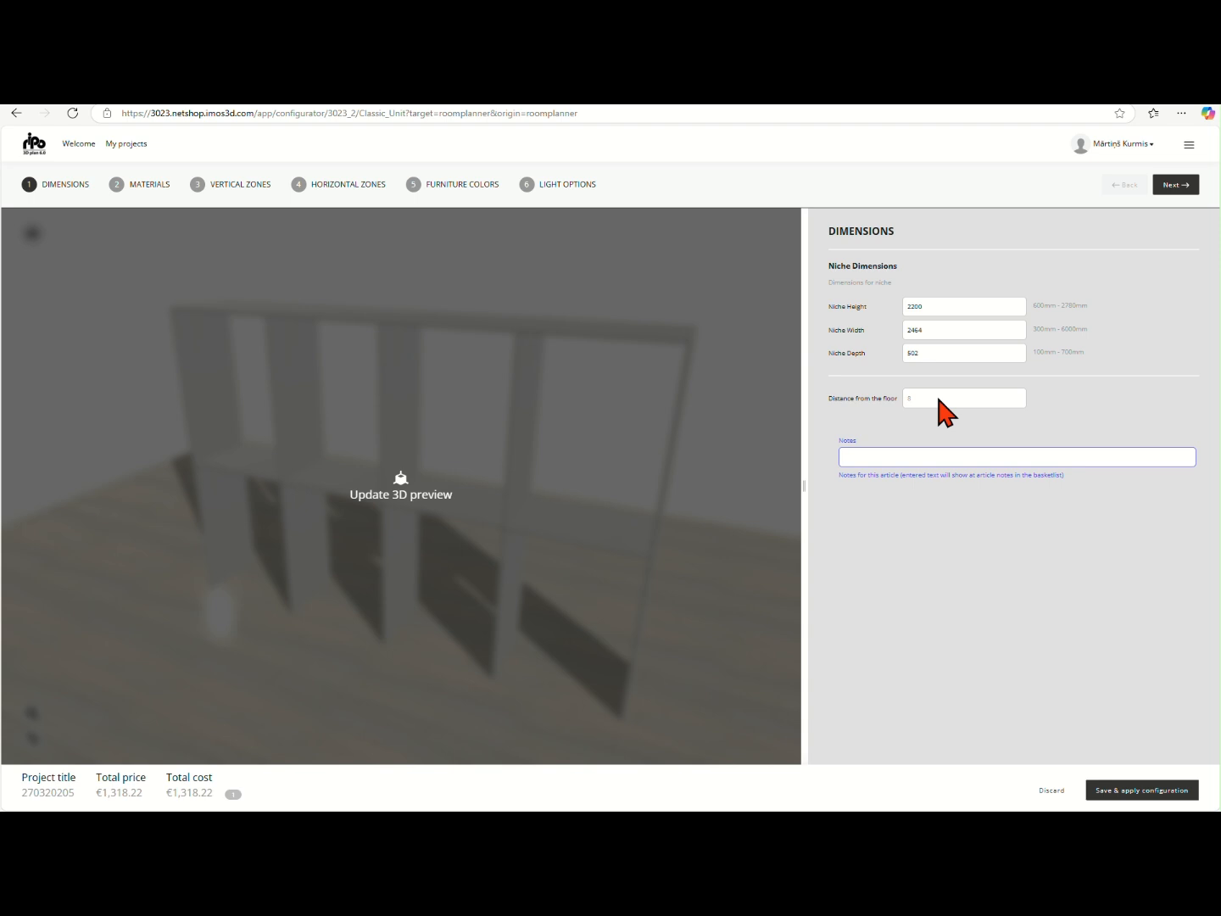
{"action": "left_click", "coordinate": [1177, 186]}
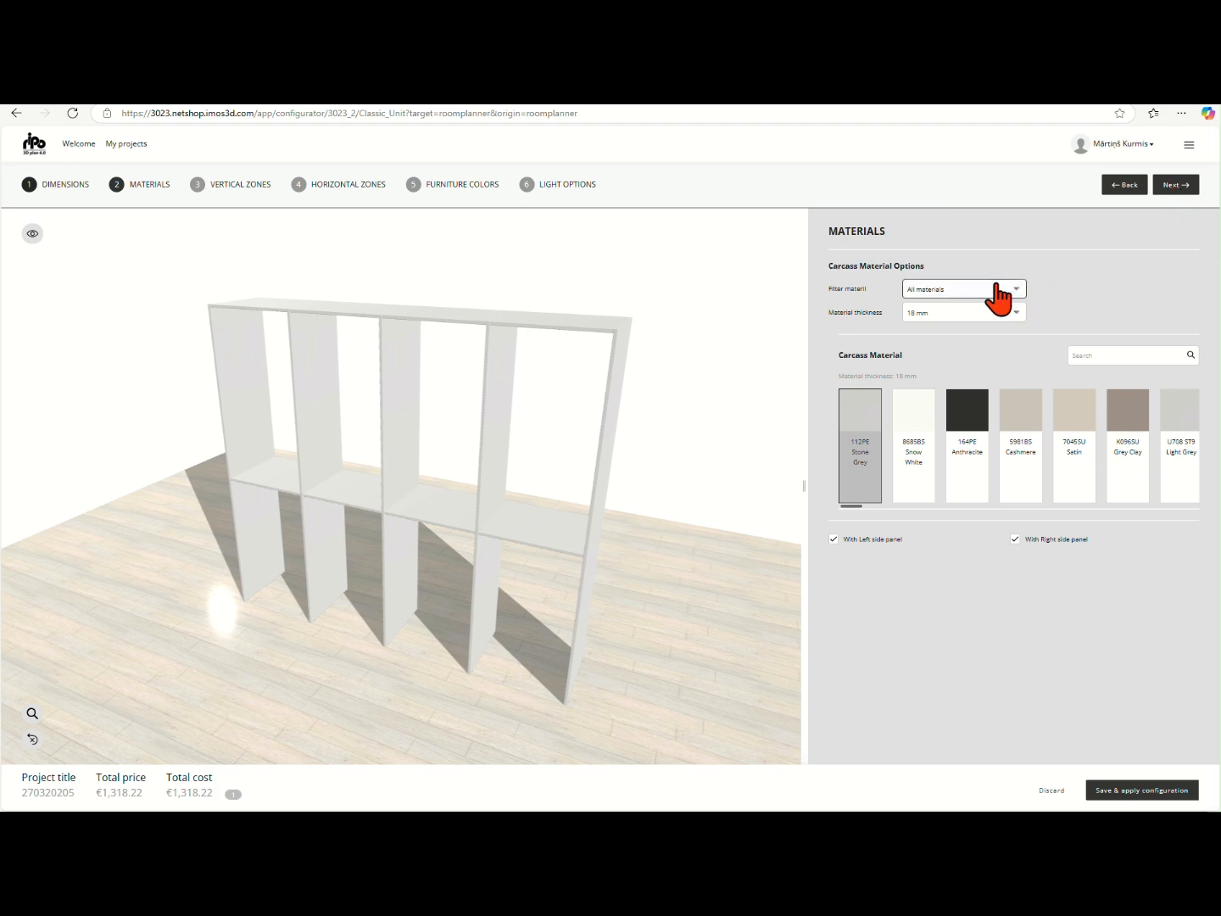
Try a 25 mm carcass material thickness, and set it back to 18 mm
{"action": "left_click", "coordinate": [1002, 313]}
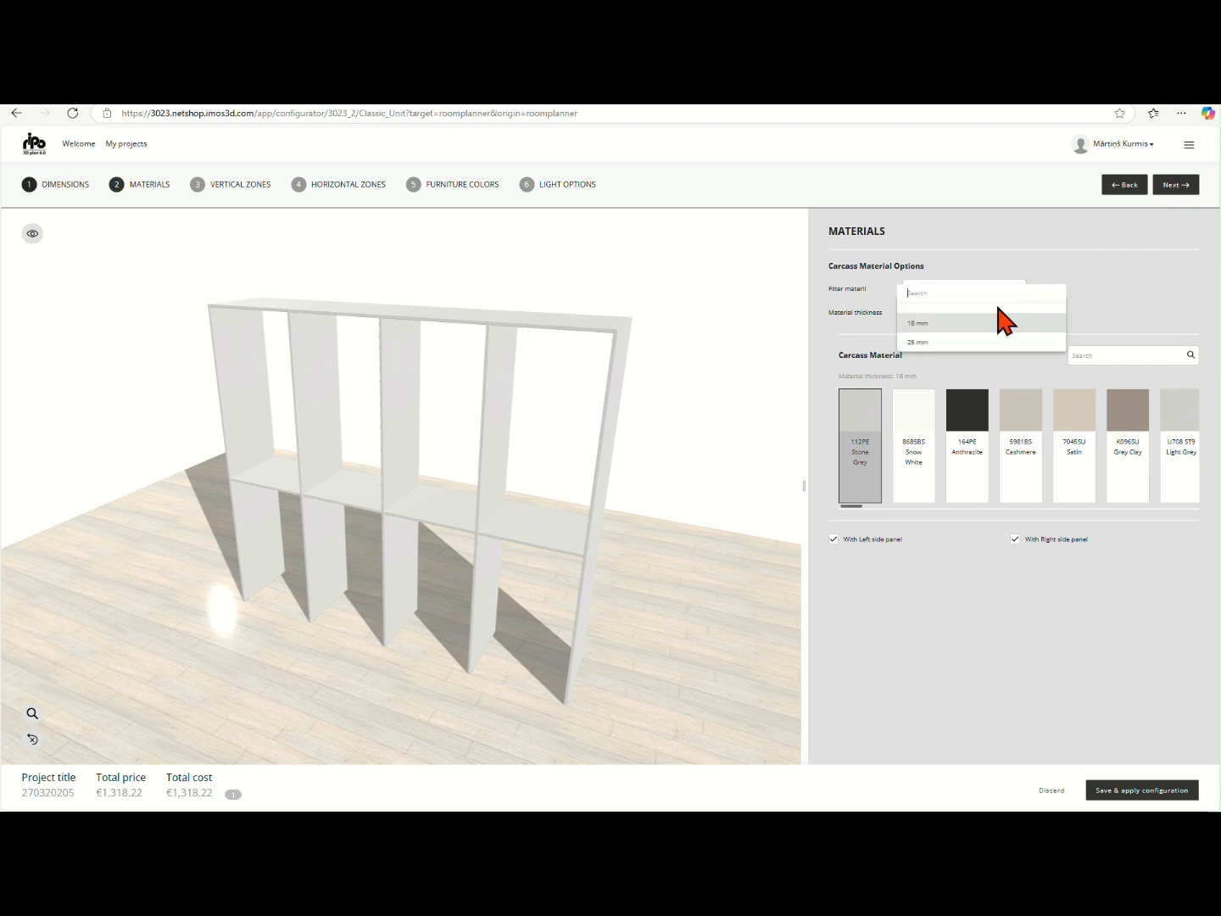
{"action": "left_click", "coordinate": [914, 342]}
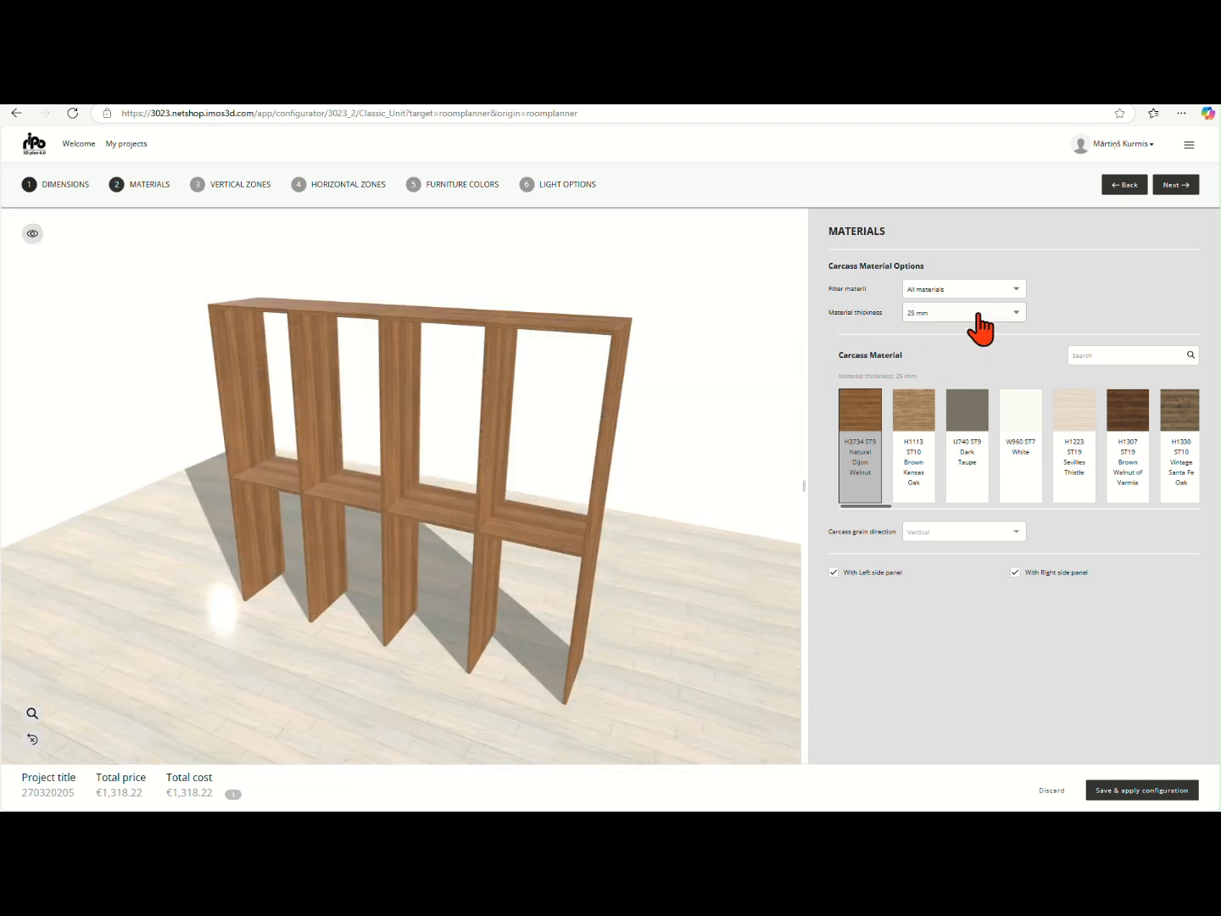
{"action": "left_click", "coordinate": [980, 314]}
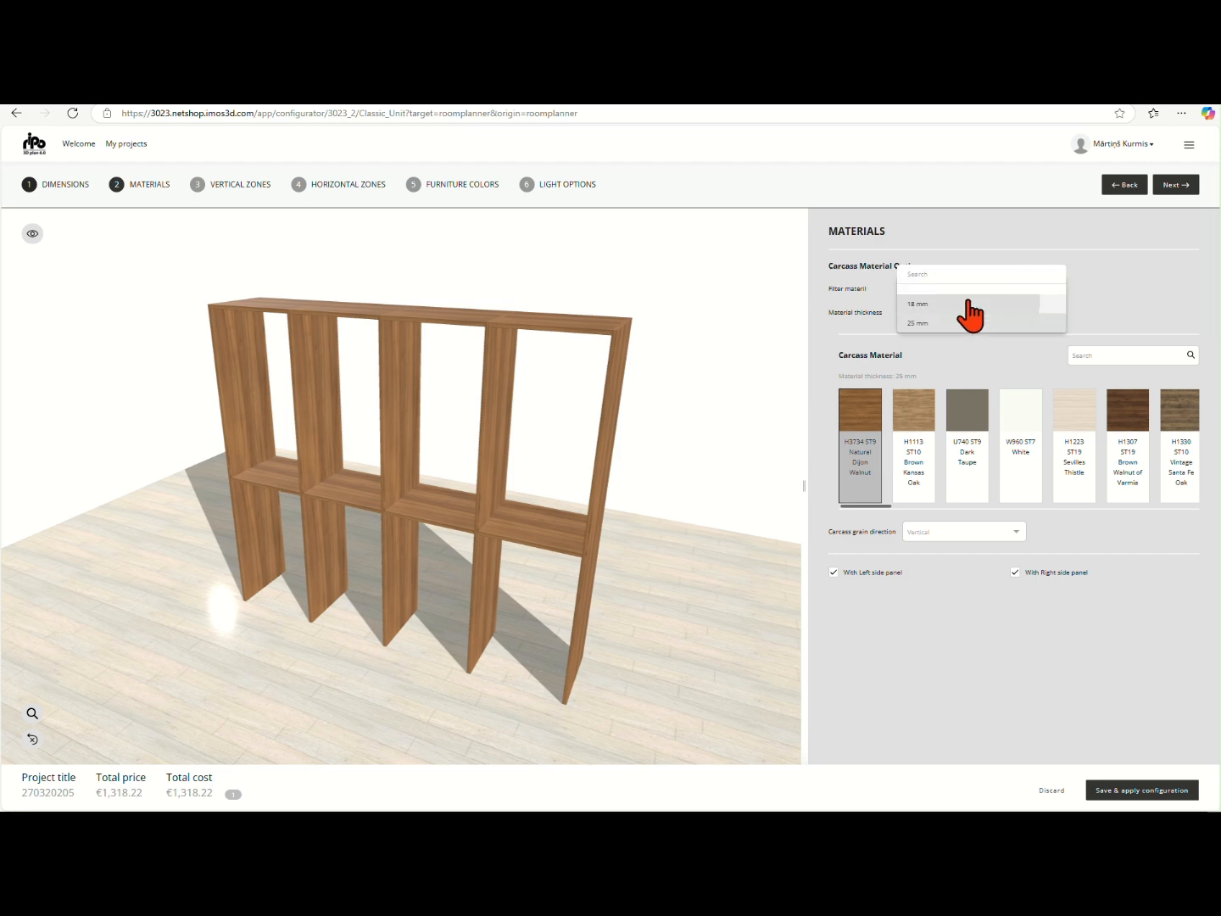
{"action": "left_click", "coordinate": [972, 306]}
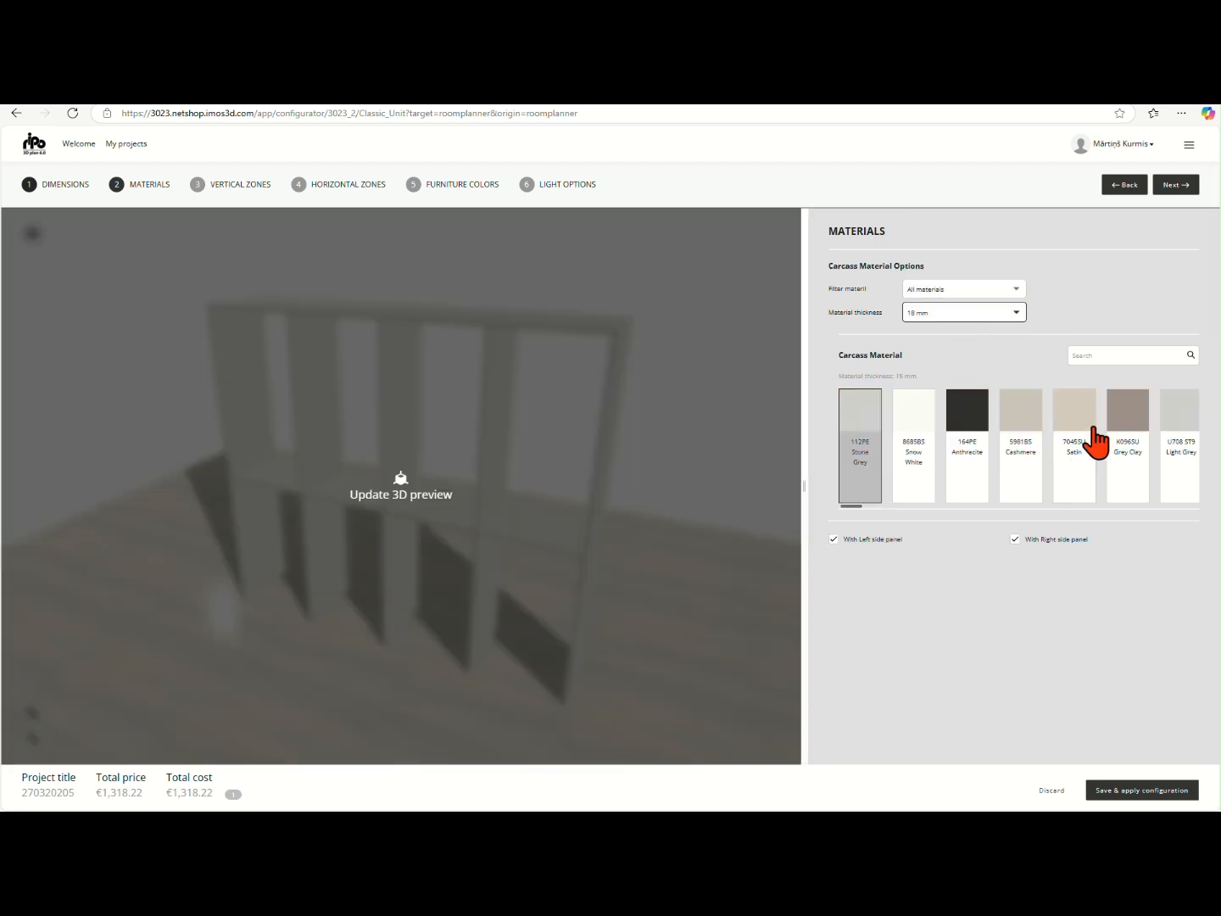
Set the carcass material to K096SU Grey Clay and update the 3D preview
{"action": "left_click", "coordinate": [1119, 441]}
{"action": "left_click", "coordinate": [764, 480]}
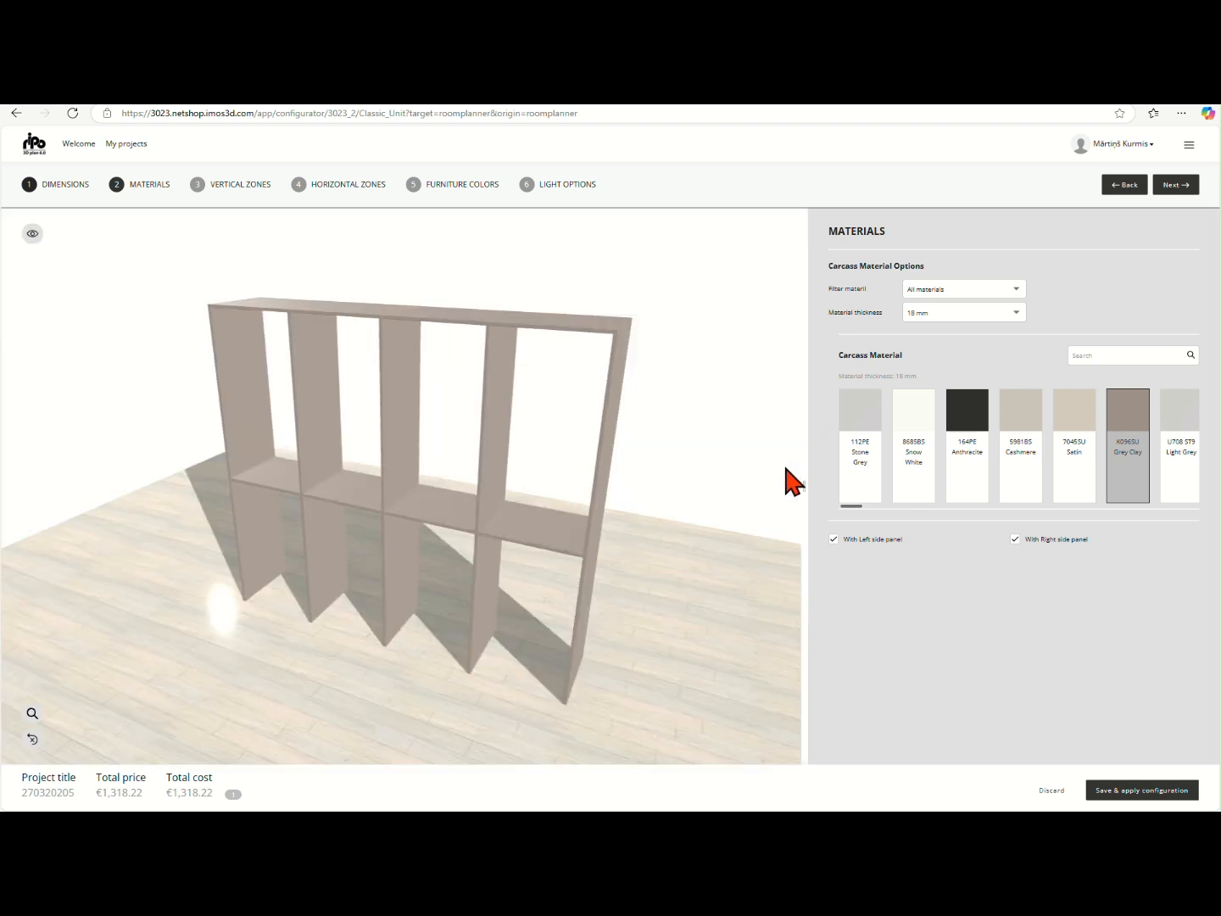
Try the carcass without its left and right side panels in the 3D preview, and enable both panels again
{"action": "left_click", "coordinate": [852, 540]}
{"action": "left_click", "coordinate": [1025, 540]}
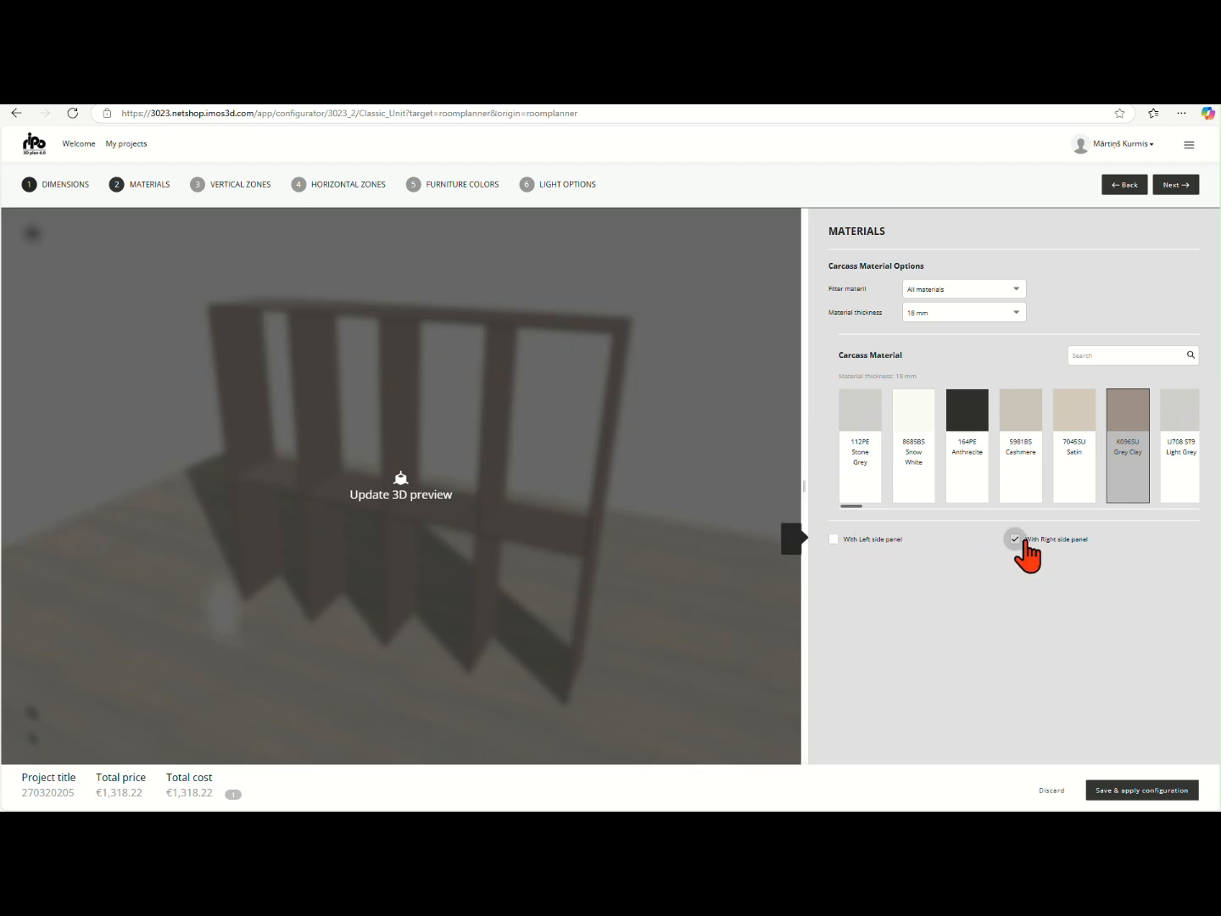
{"action": "left_click", "coordinate": [679, 620]}
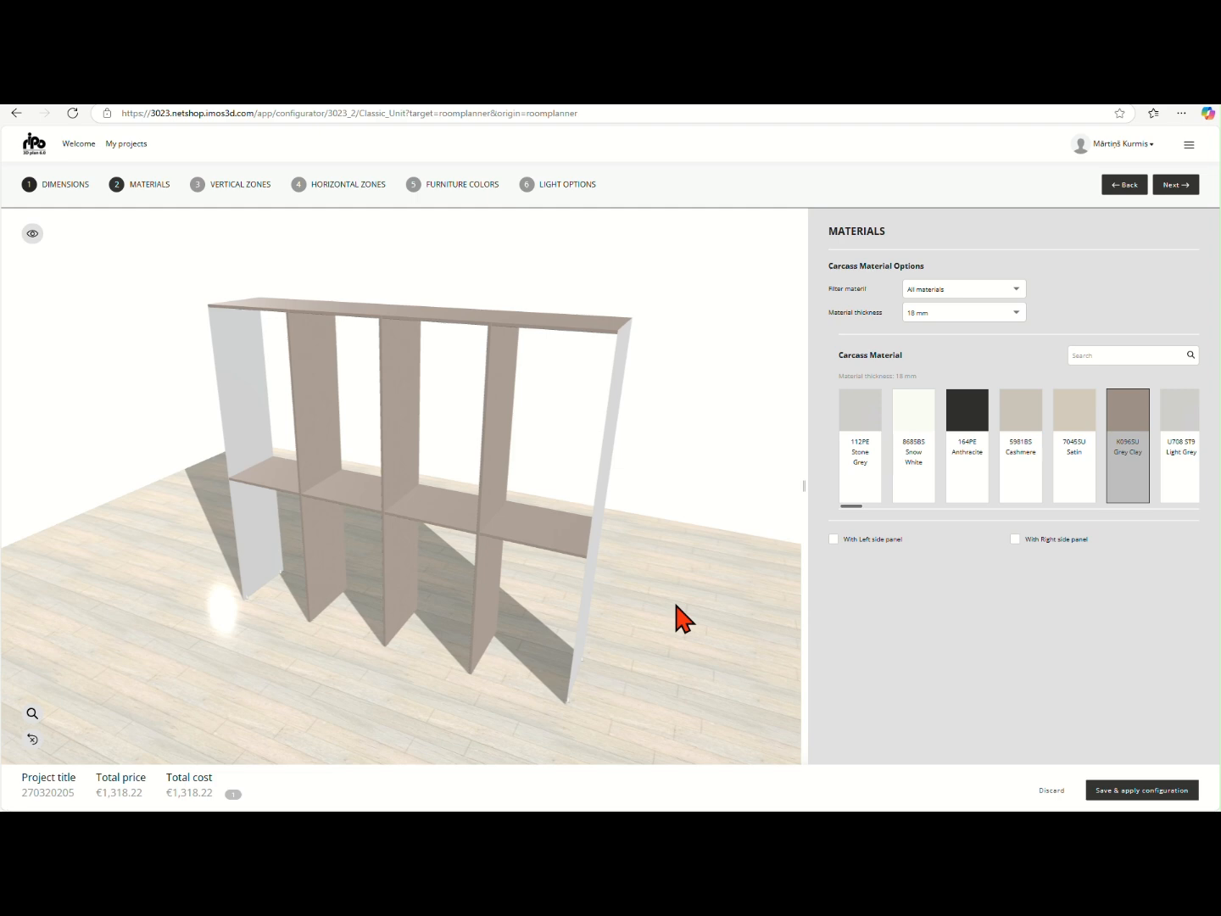
{"action": "left_click", "coordinate": [835, 538]}
{"action": "left_click", "coordinate": [1026, 539]}
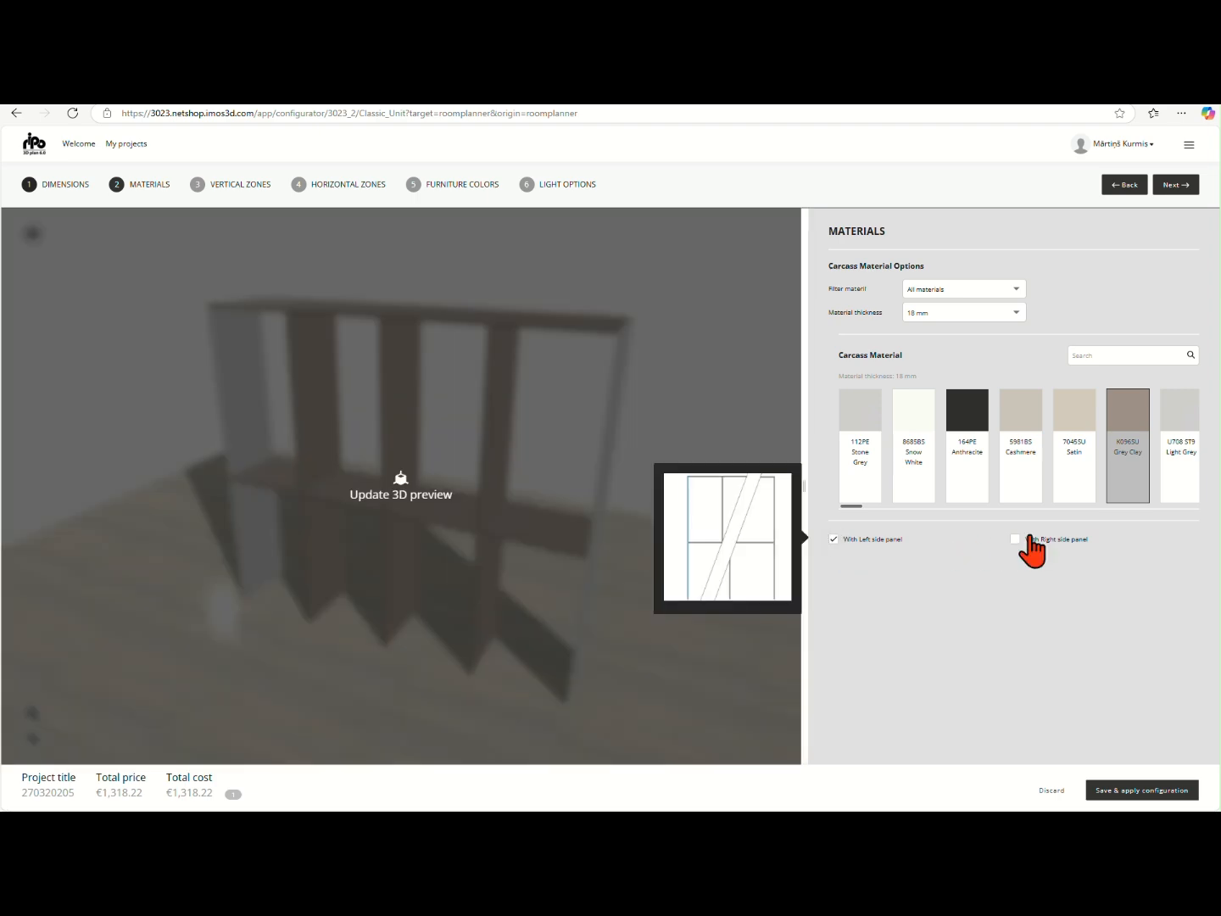
{"action": "left_click", "coordinate": [787, 434]}
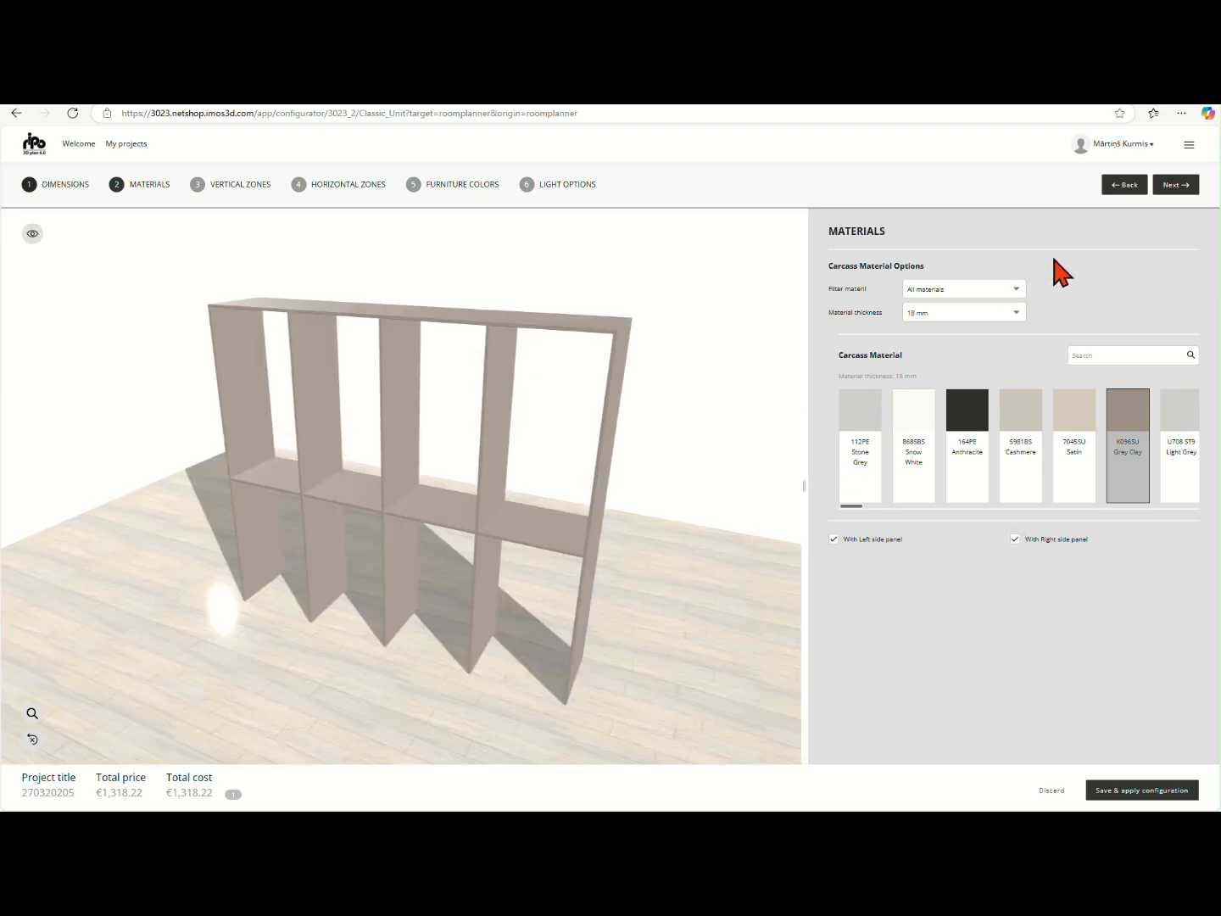
Divide the wardrobe into 3 vertical zones and update the 3D preview
{"action": "left_click", "coordinate": [1175, 187]}
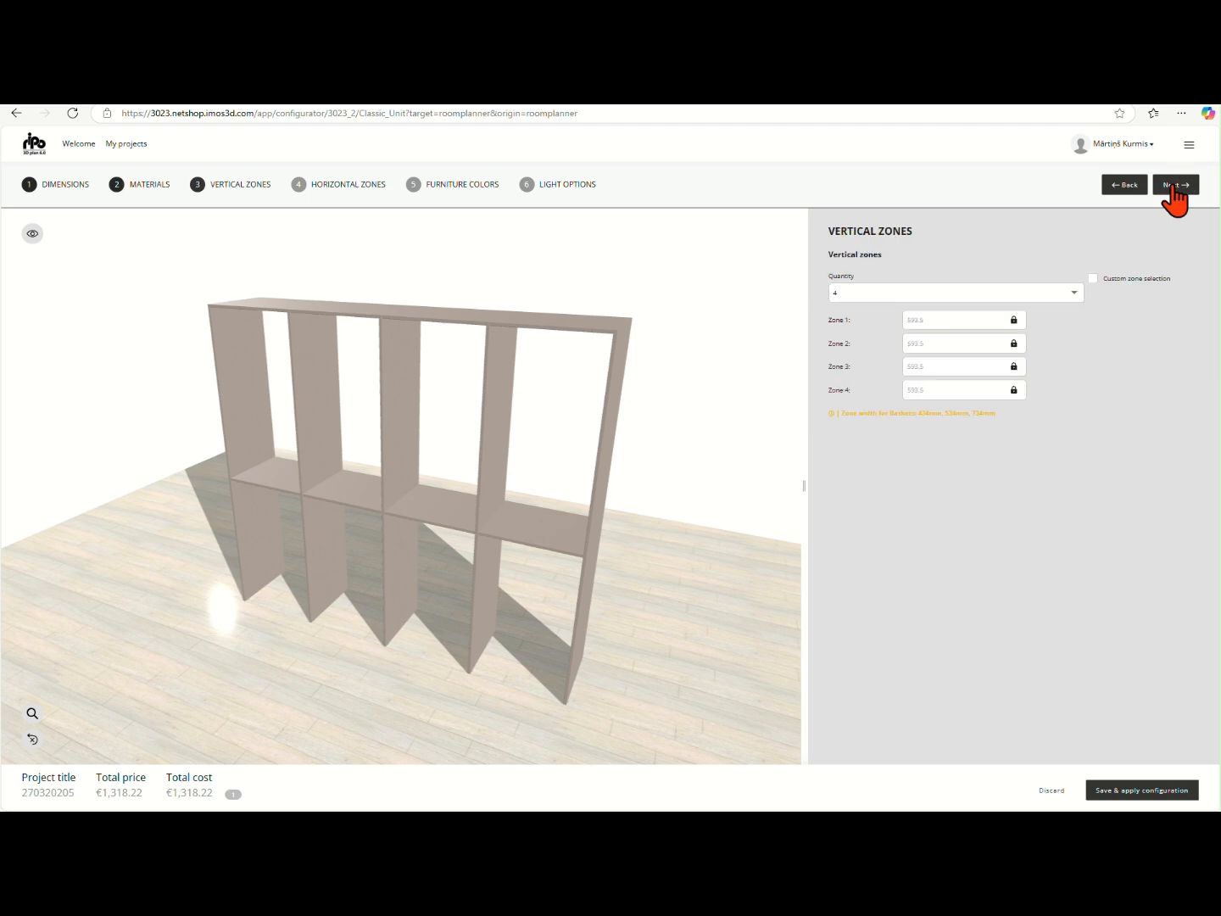
{"action": "left_click", "coordinate": [1071, 312]}
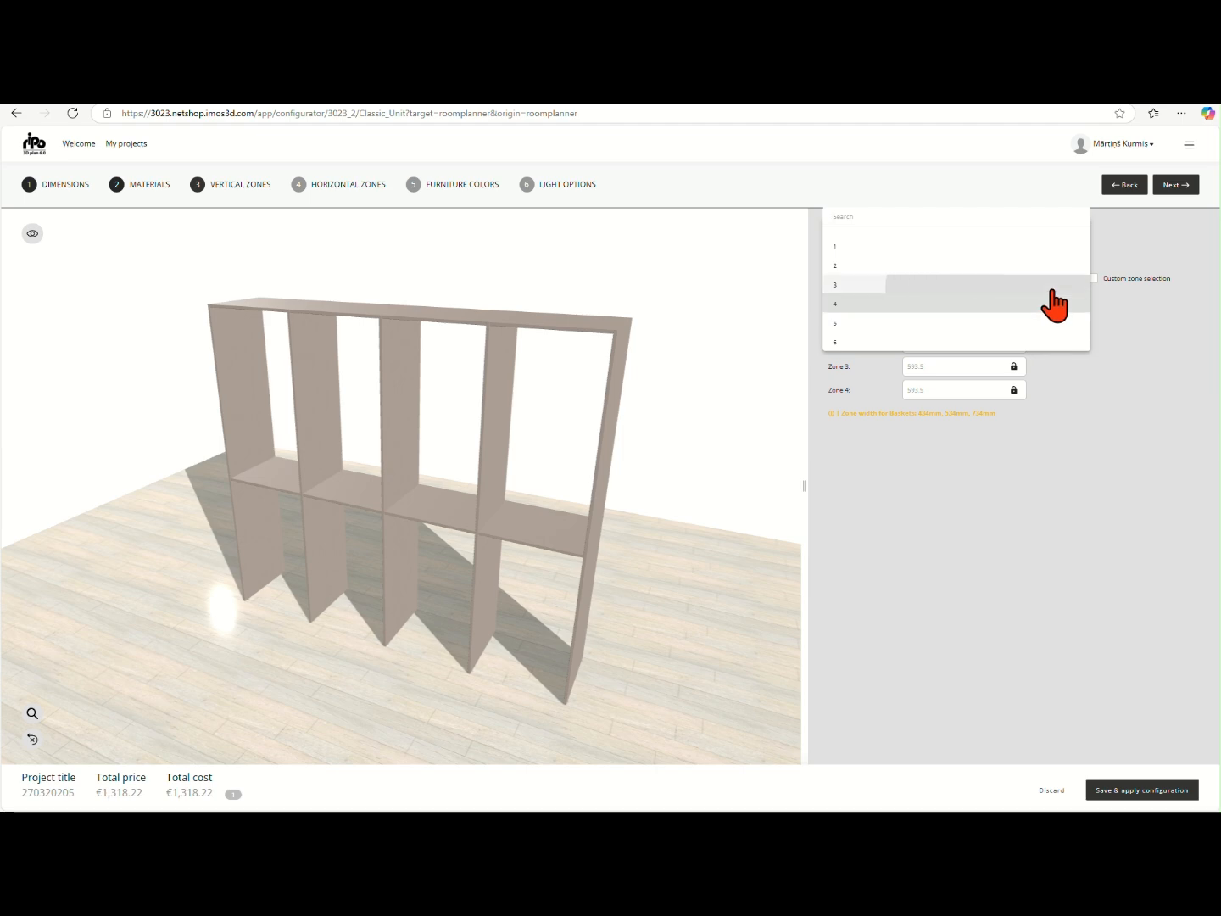
{"action": "left_click", "coordinate": [1066, 287]}
{"action": "left_click", "coordinate": [768, 531]}
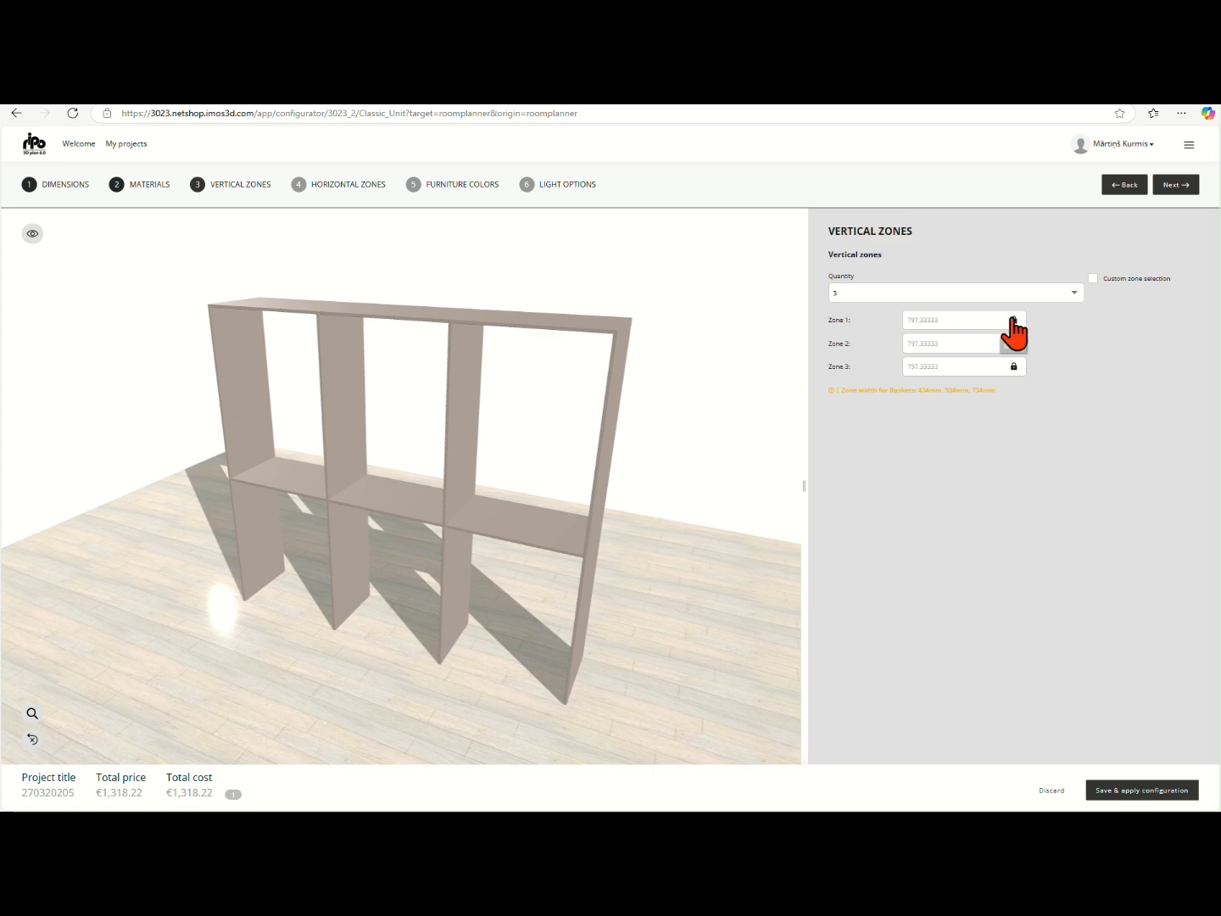
Enable custom zone selection, set the widths of Zone 1 and Zone 3 to 734 mm, and update the preview
{"action": "left_click", "coordinate": [1094, 282]}
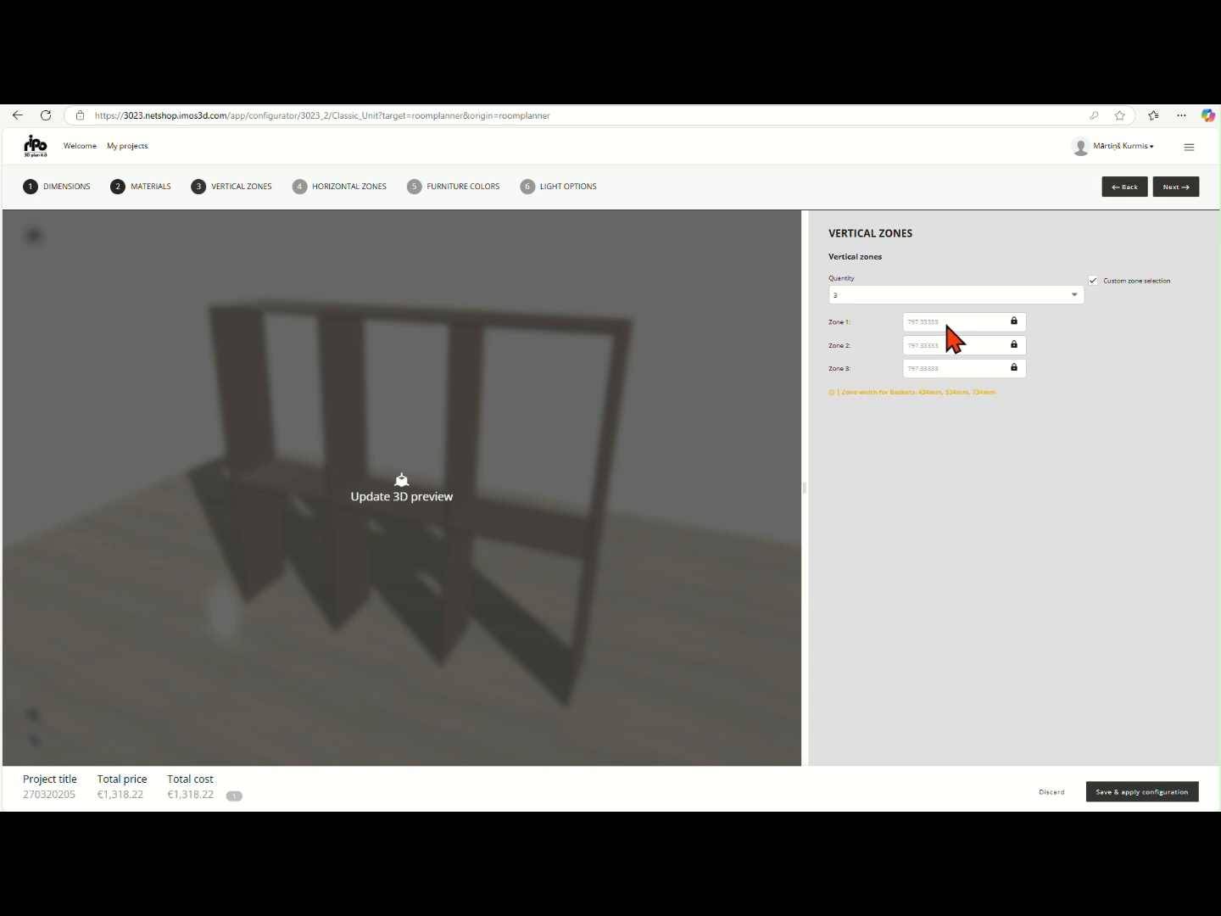
{"action": "left_click", "coordinate": [979, 321]}
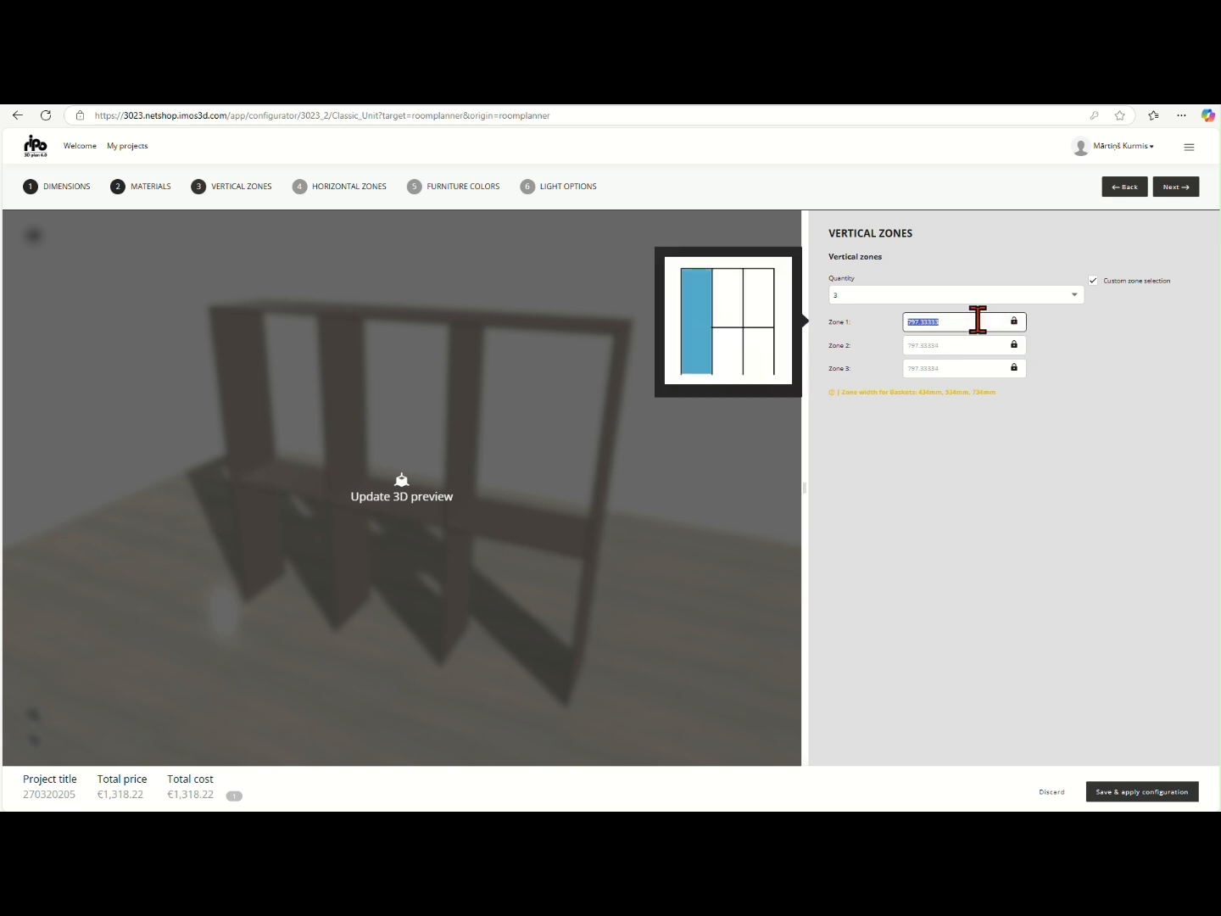
{"action": "type", "text": "734"}
{"action": "left_click", "coordinate": [971, 373]}
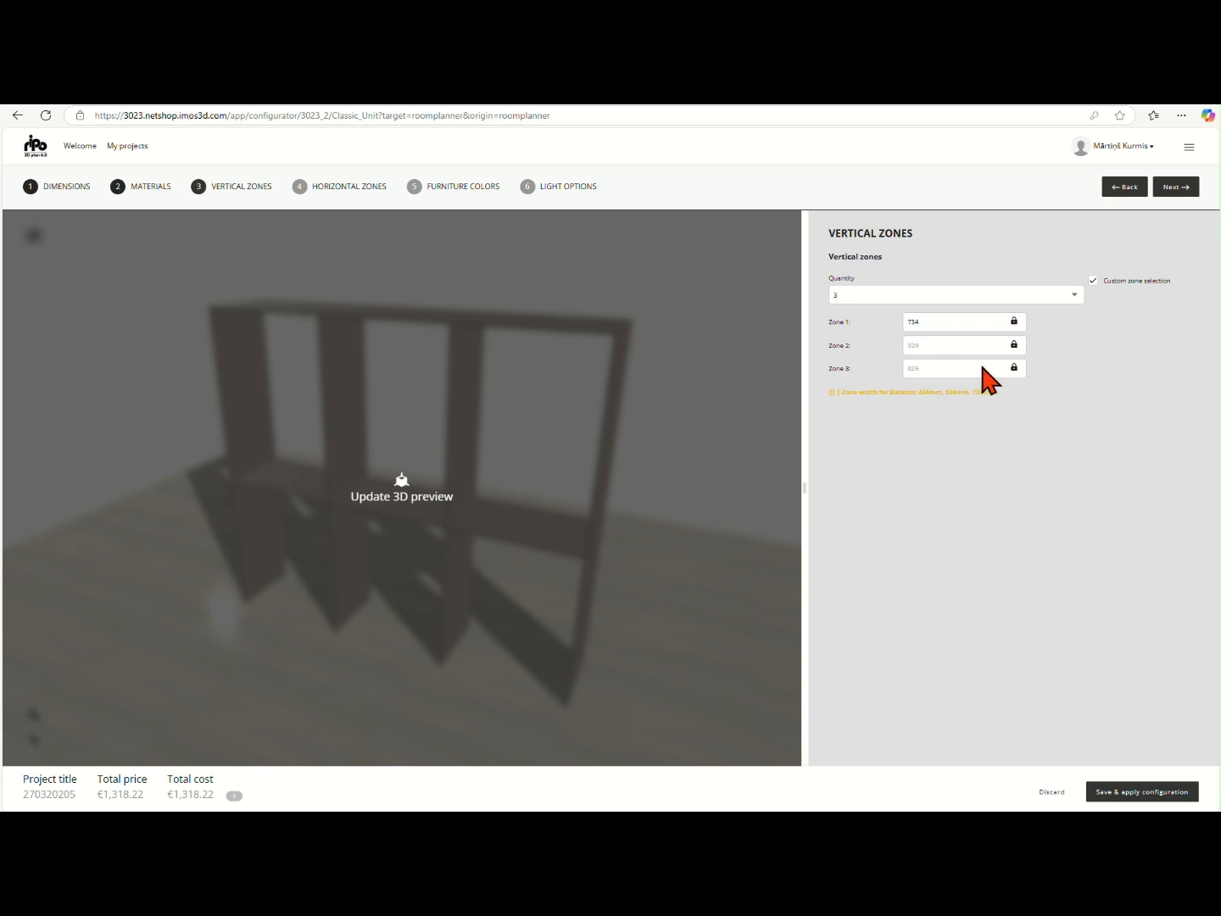
{"action": "left_click", "coordinate": [968, 367]}
{"action": "type", "text": "734"}
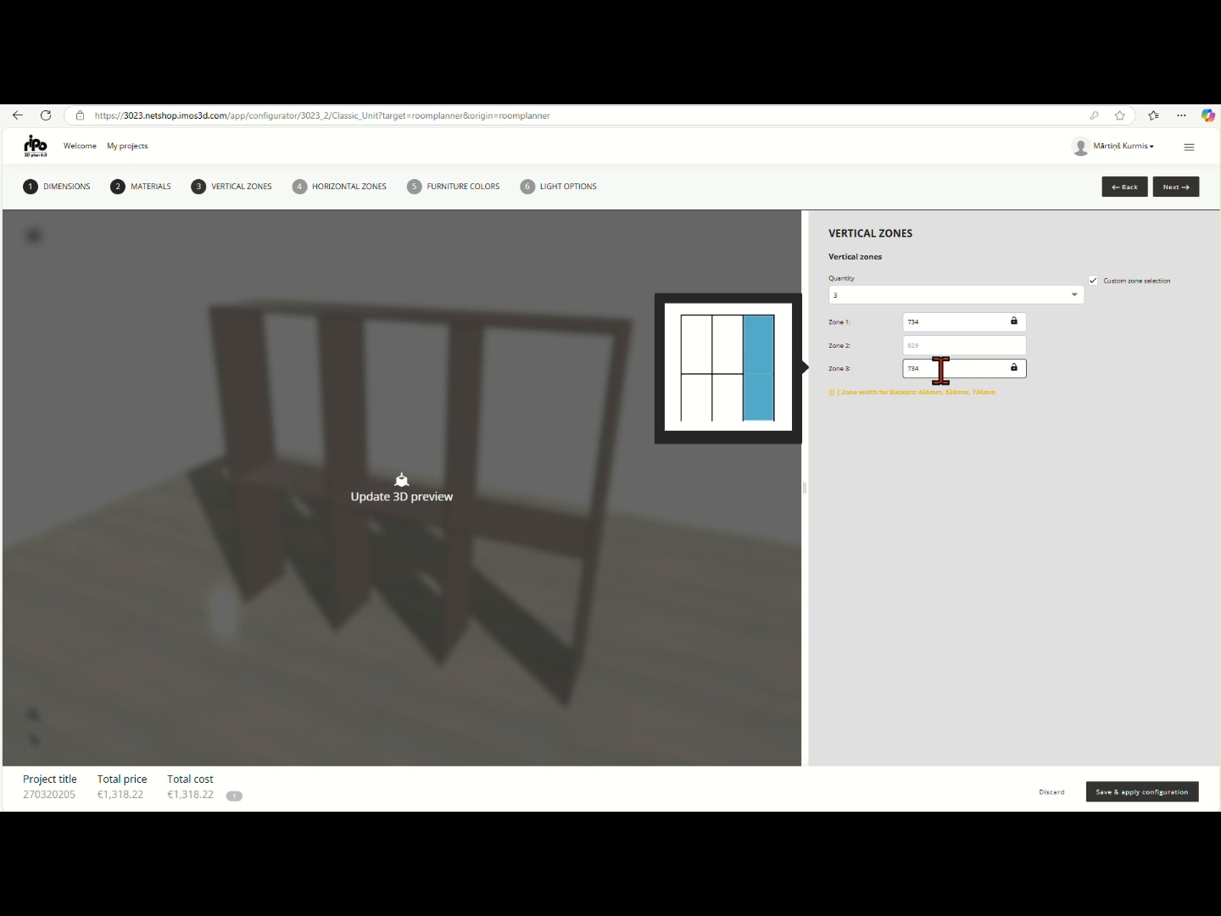
{"action": "left_click", "coordinate": [734, 506]}
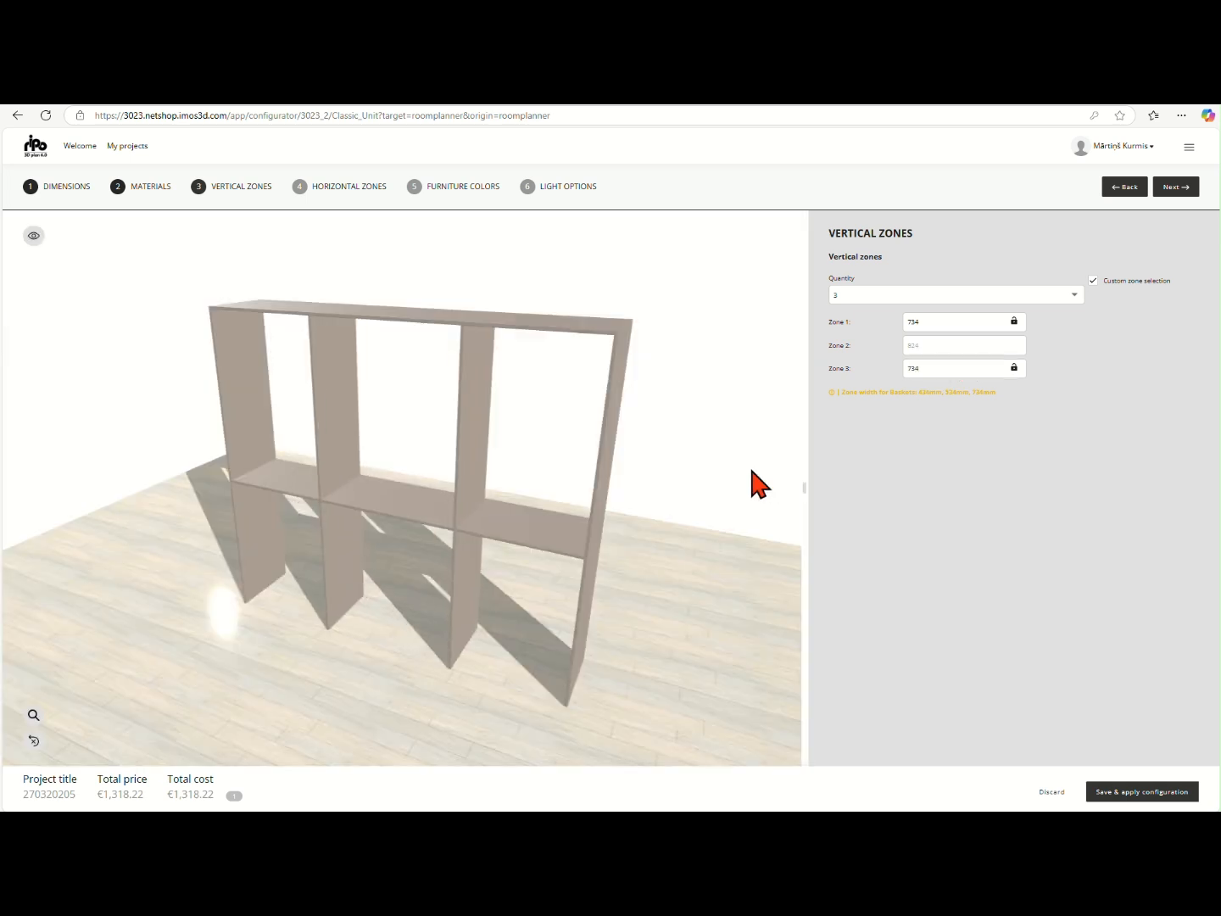
Proceed to the horizontal zones and set the back type for all zones to Rail
{"action": "left_click", "coordinate": [1170, 194]}
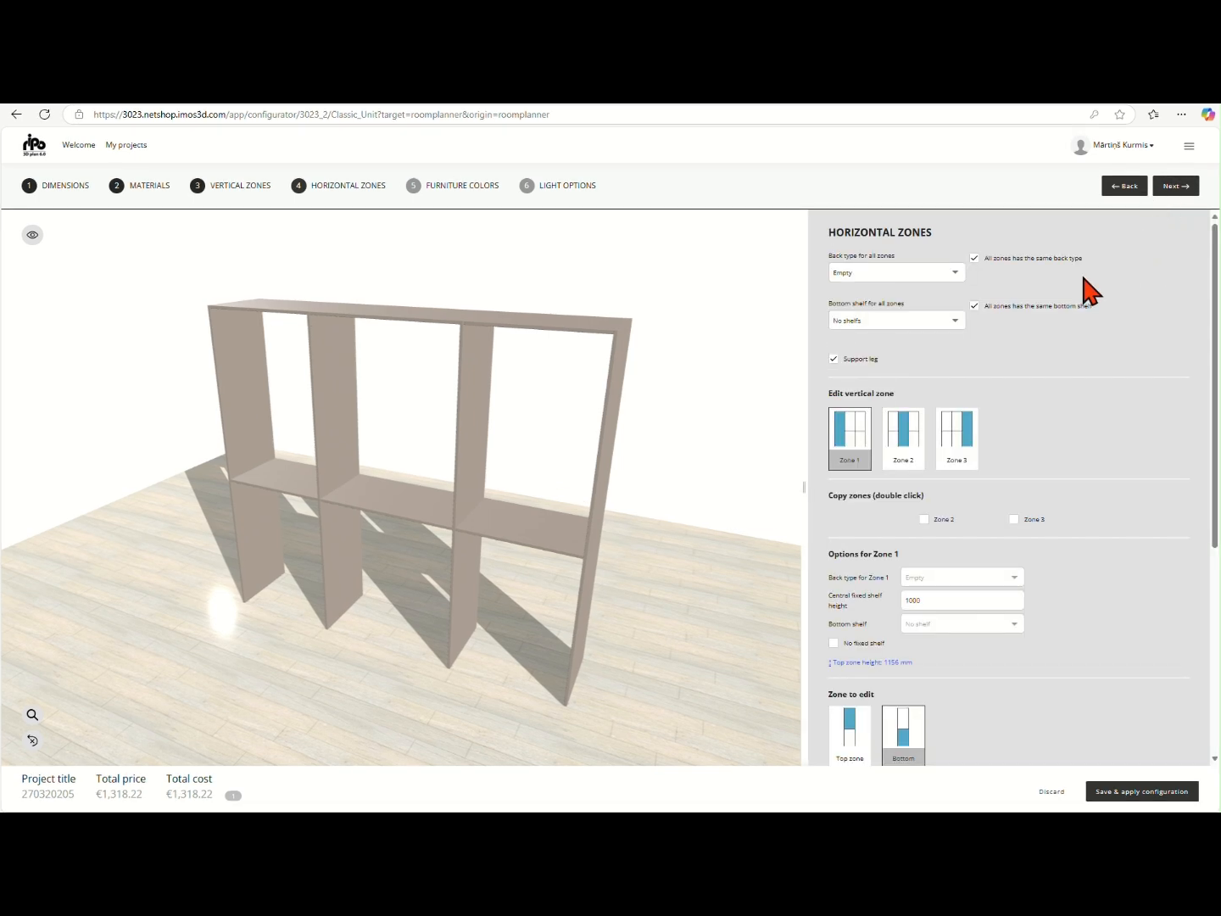
{"action": "left_click", "coordinate": [948, 289]}
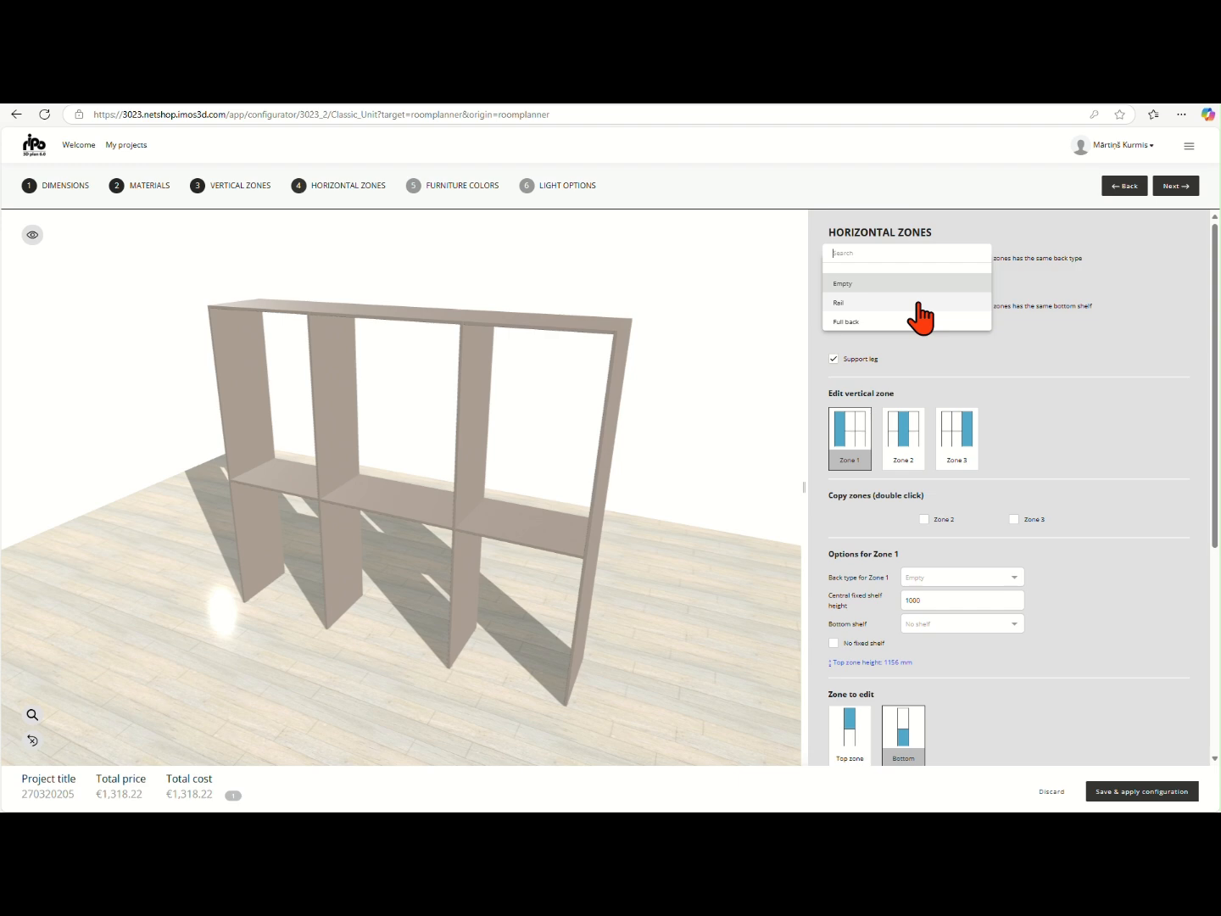
{"action": "left_click", "coordinate": [917, 303]}
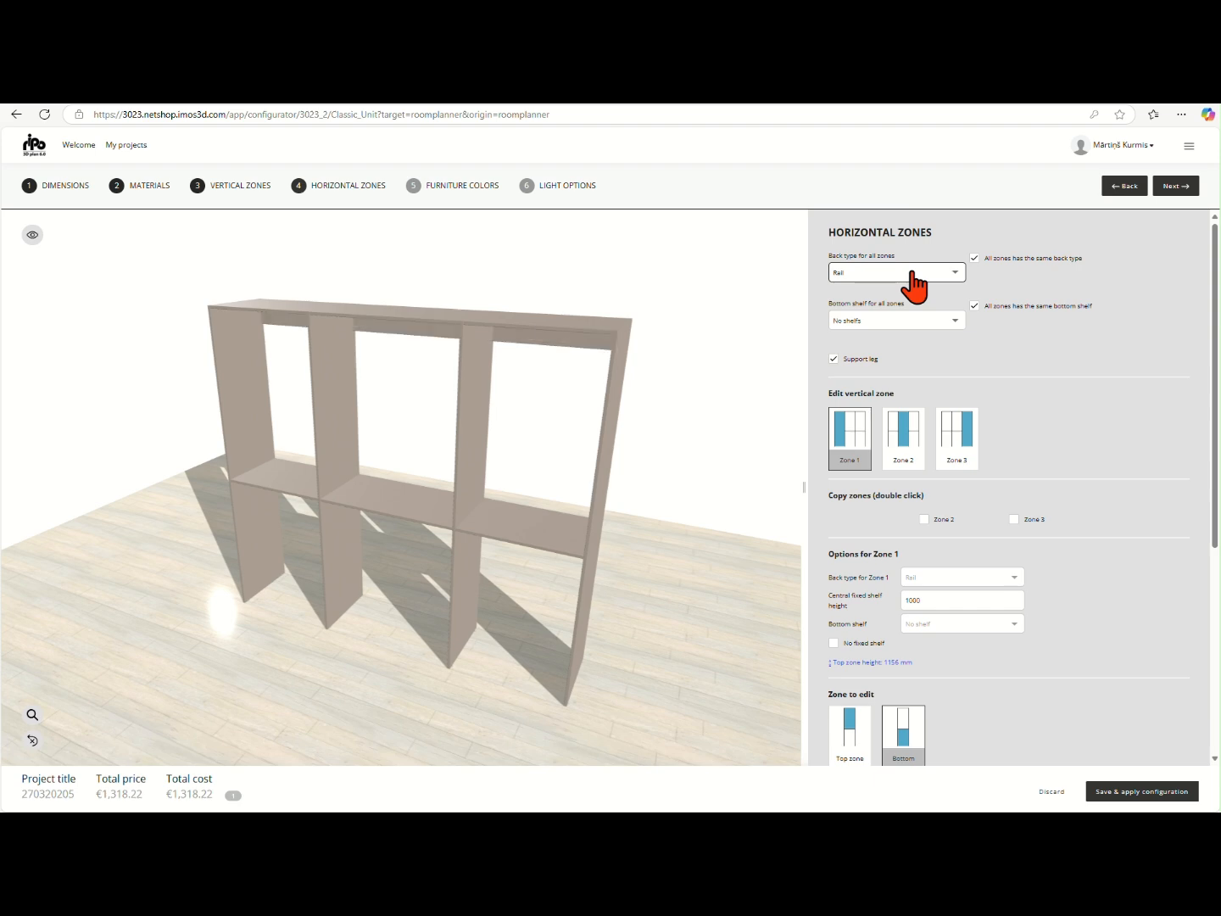
Try the Full back type for all zones, and set the back type to Rail again
{"action": "left_click", "coordinate": [915, 284]}
{"action": "left_click", "coordinate": [889, 314]}
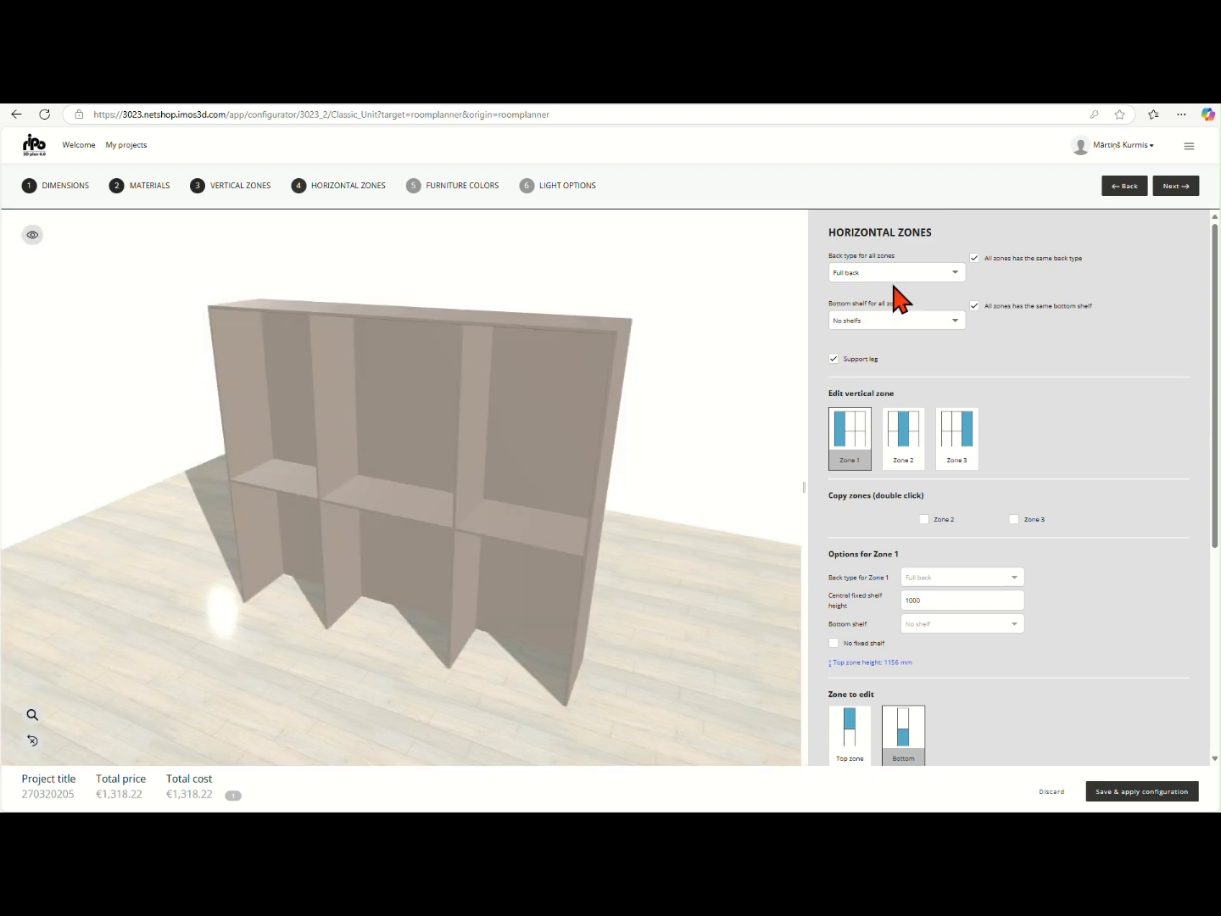
{"action": "left_click", "coordinate": [891, 274]}
{"action": "left_click", "coordinate": [905, 264]}
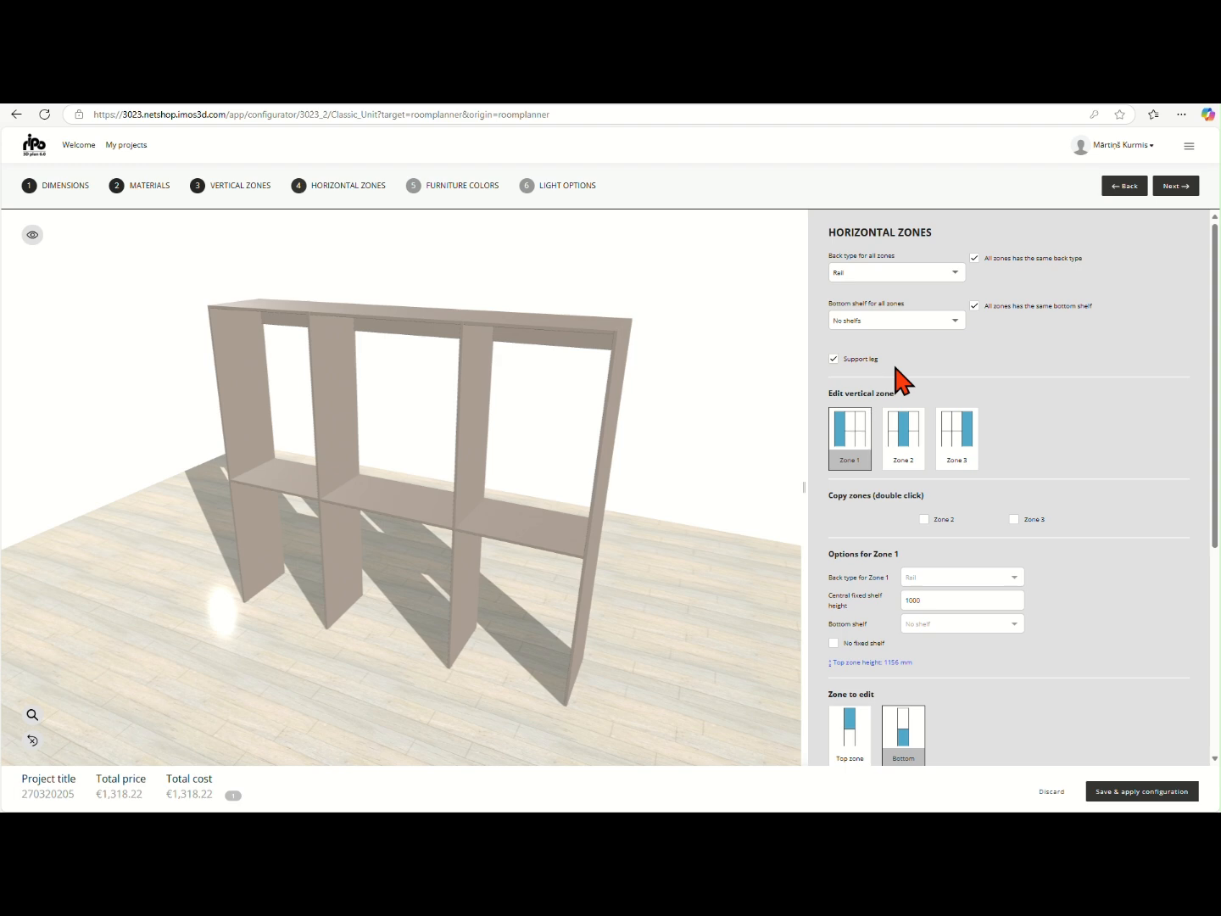
Try the Bottom shelf option and the Bottom shelf with base option for all zones
{"action": "left_click", "coordinate": [949, 321]}
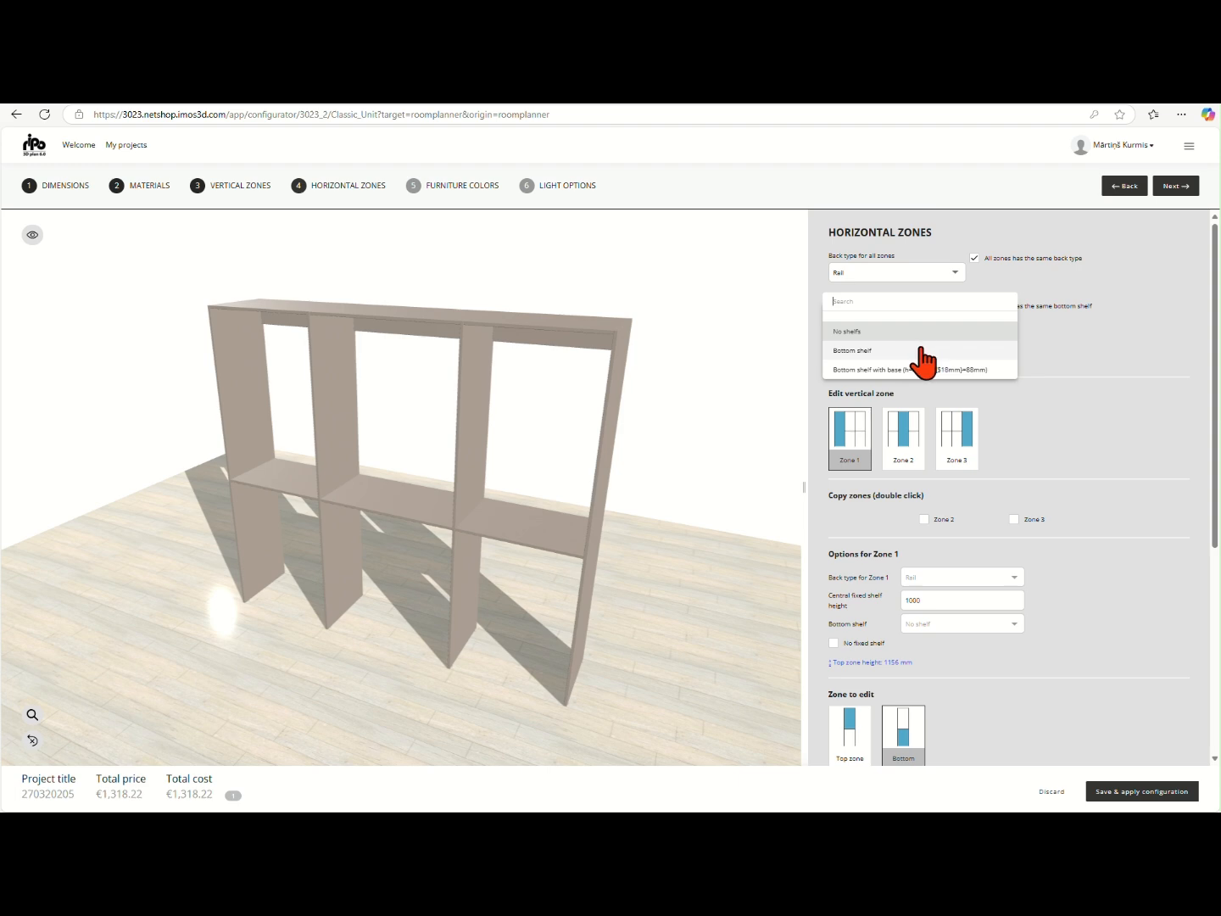
{"action": "left_click", "coordinate": [925, 350]}
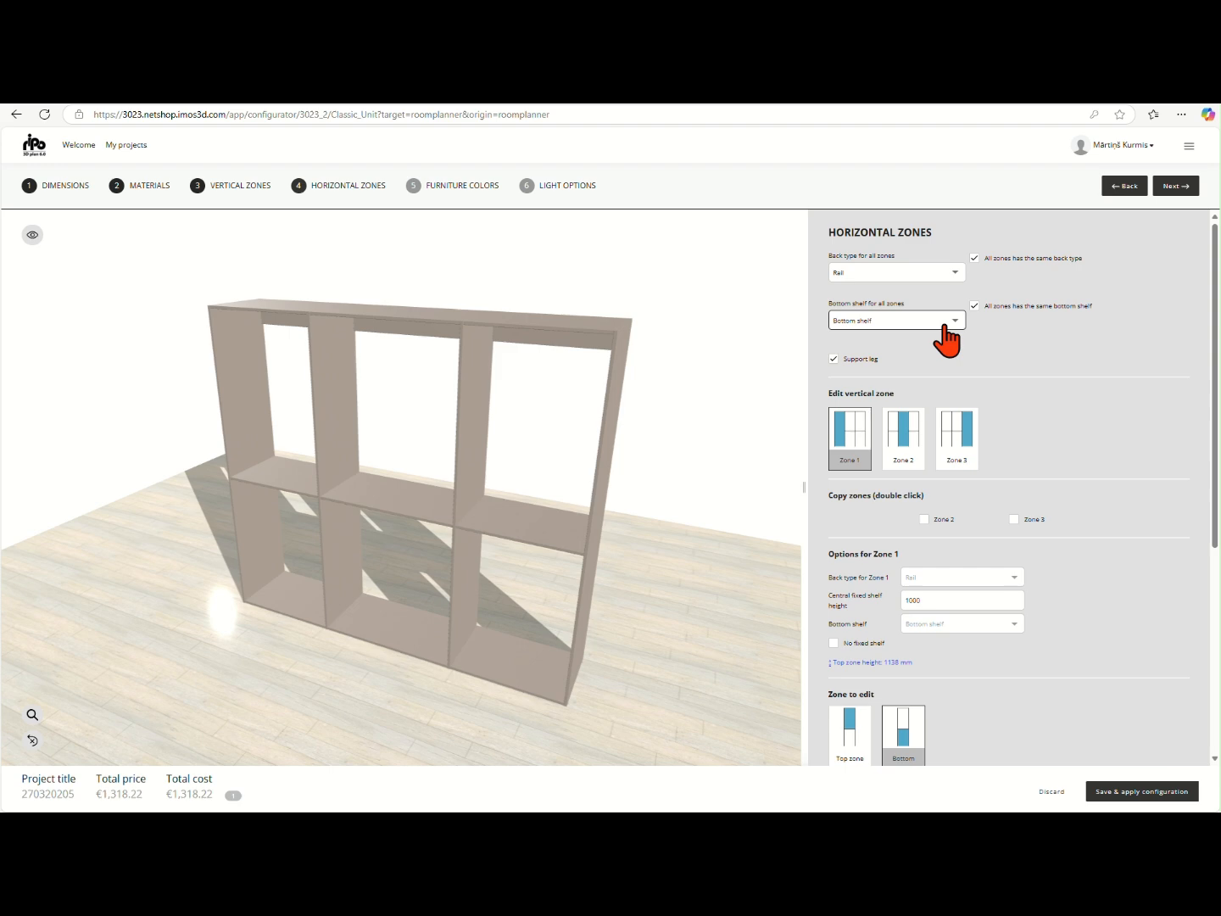
{"action": "left_click", "coordinate": [944, 325]}
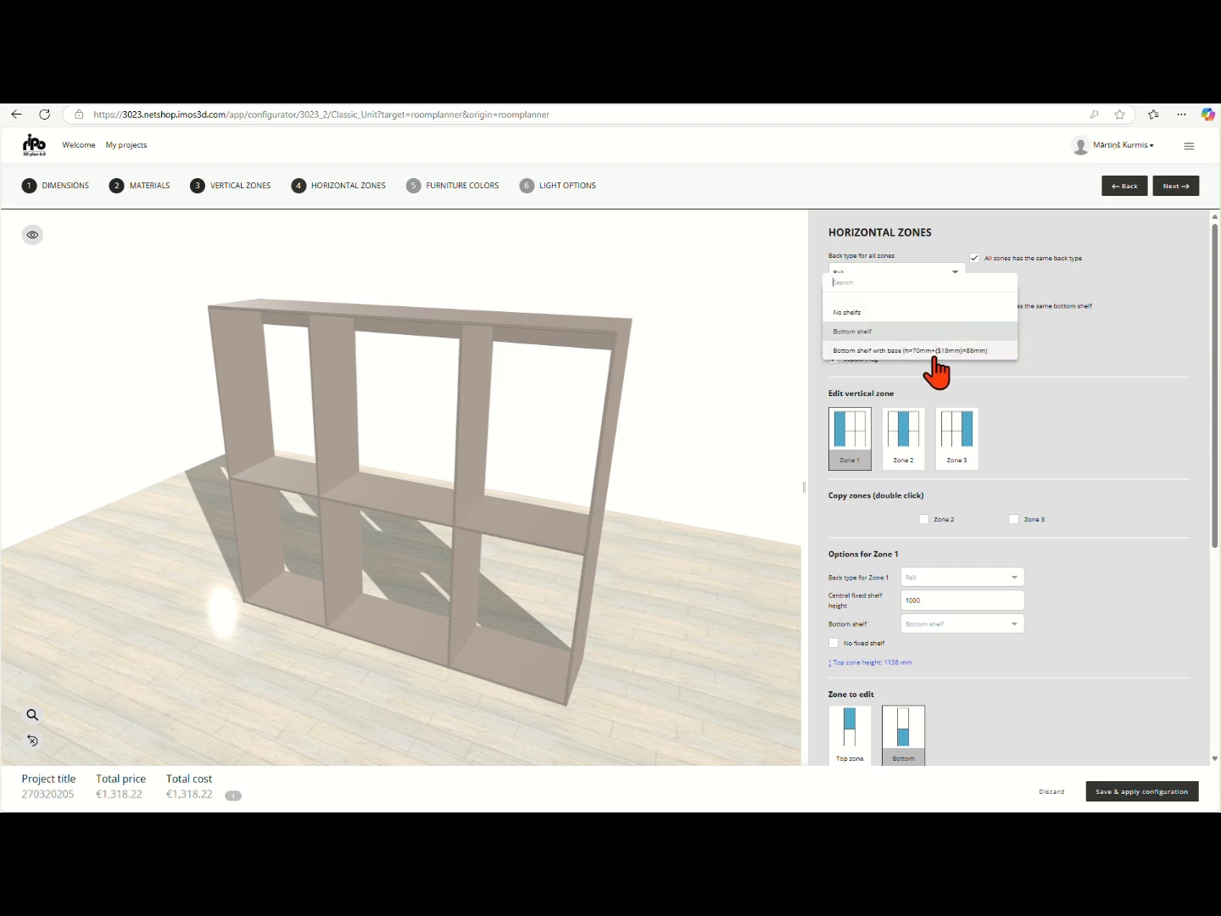
{"action": "left_click", "coordinate": [933, 350]}
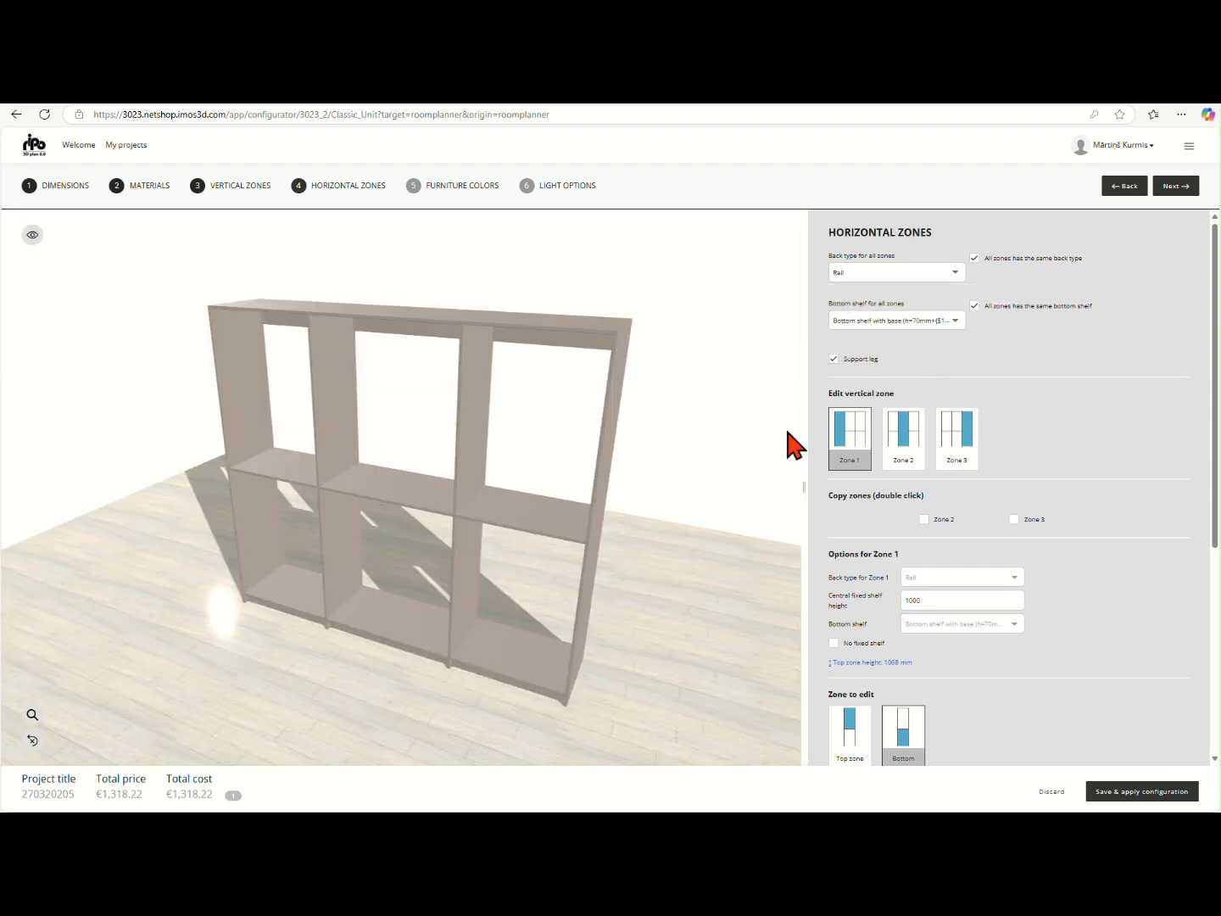
Set the bottom shelf for all zones to Bottom shelf, and turn off the same bottom shelf for all zones
{"action": "left_click", "coordinate": [913, 323]}
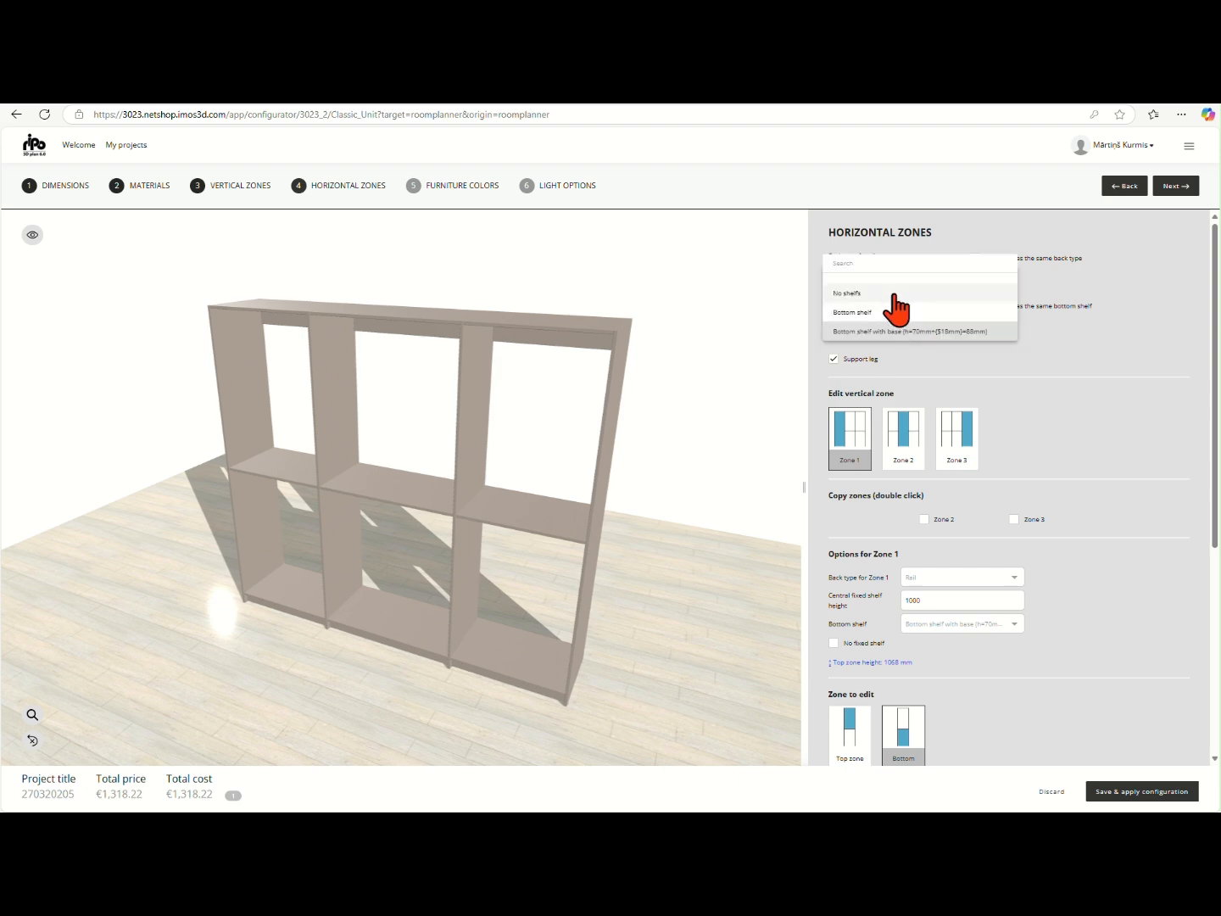
{"action": "left_click", "coordinate": [892, 313]}
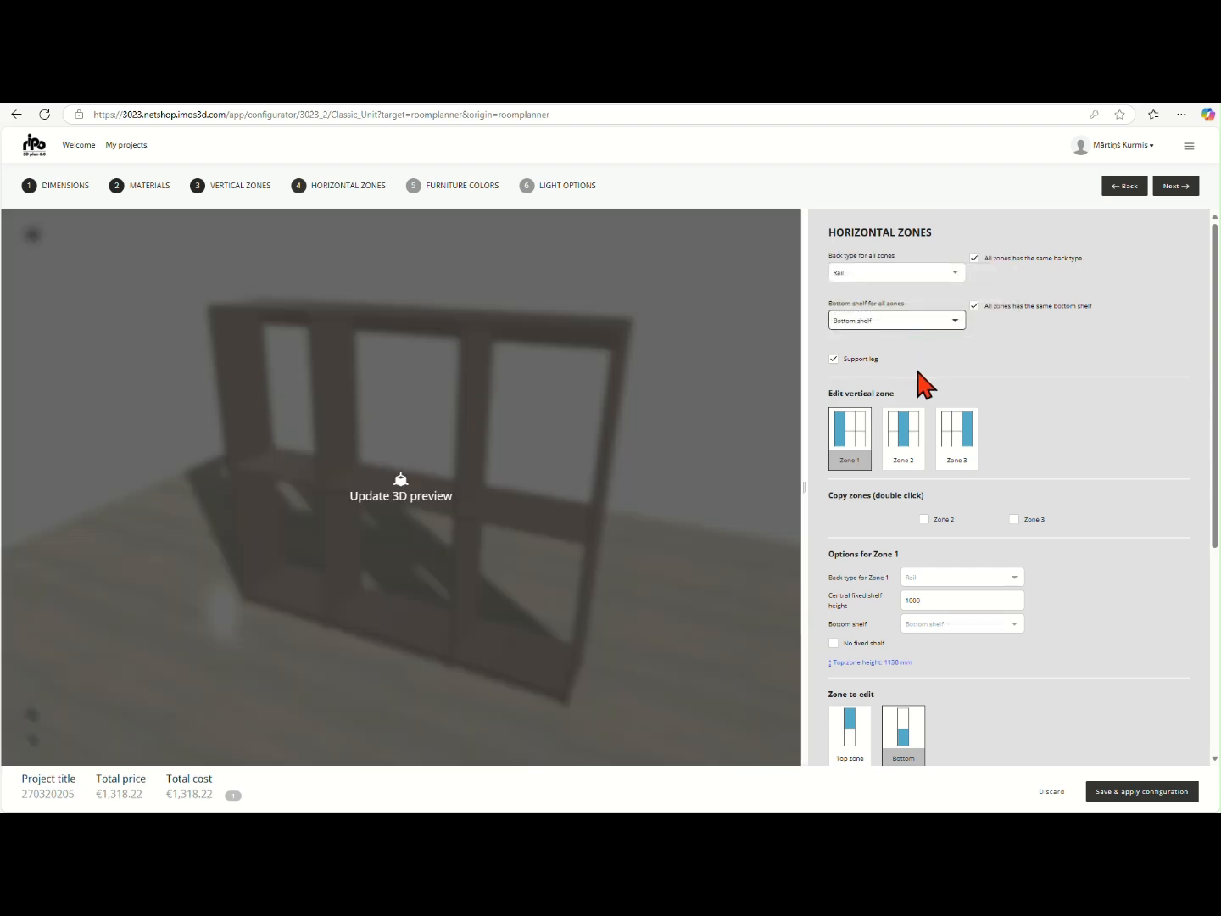
{"action": "left_click", "coordinate": [973, 306]}
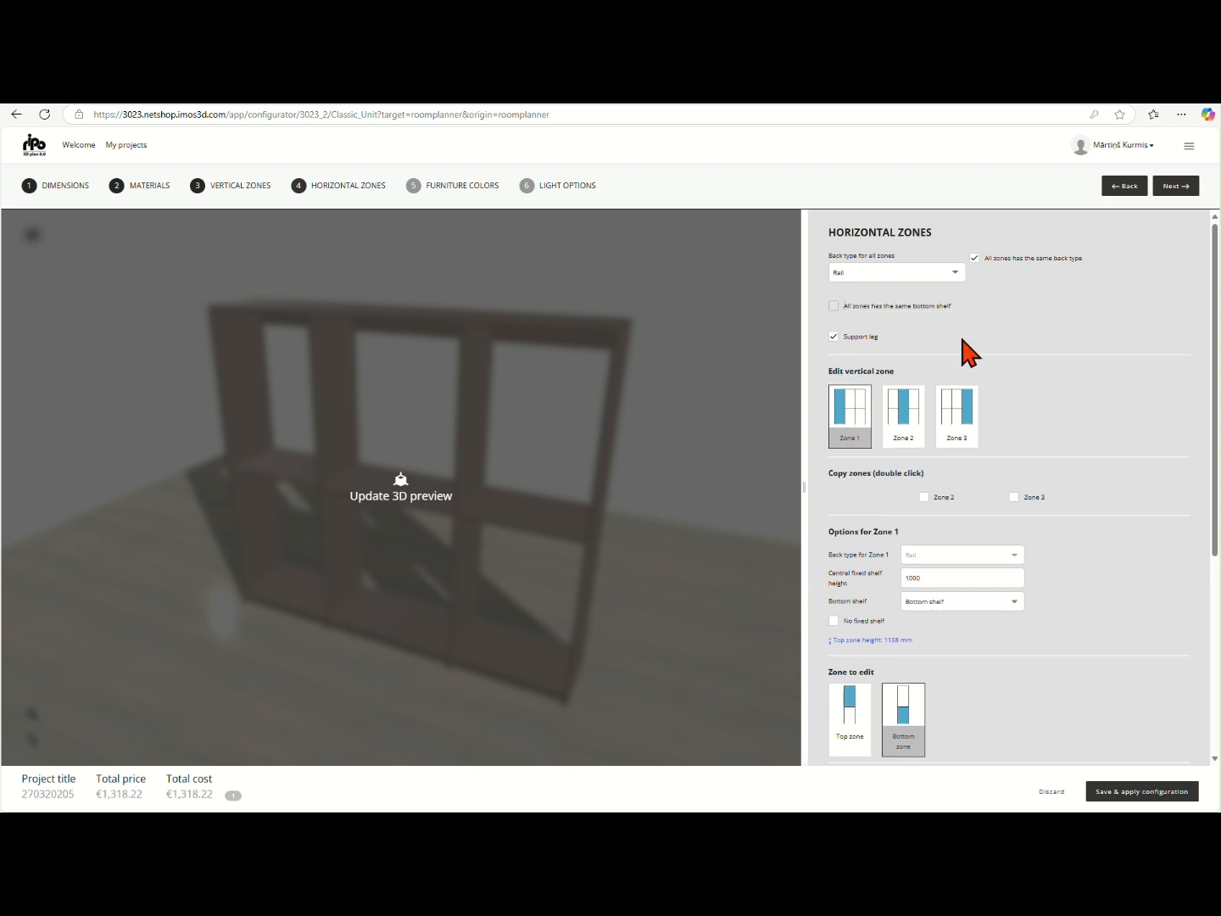
{"action": "left_click", "coordinate": [714, 430]}
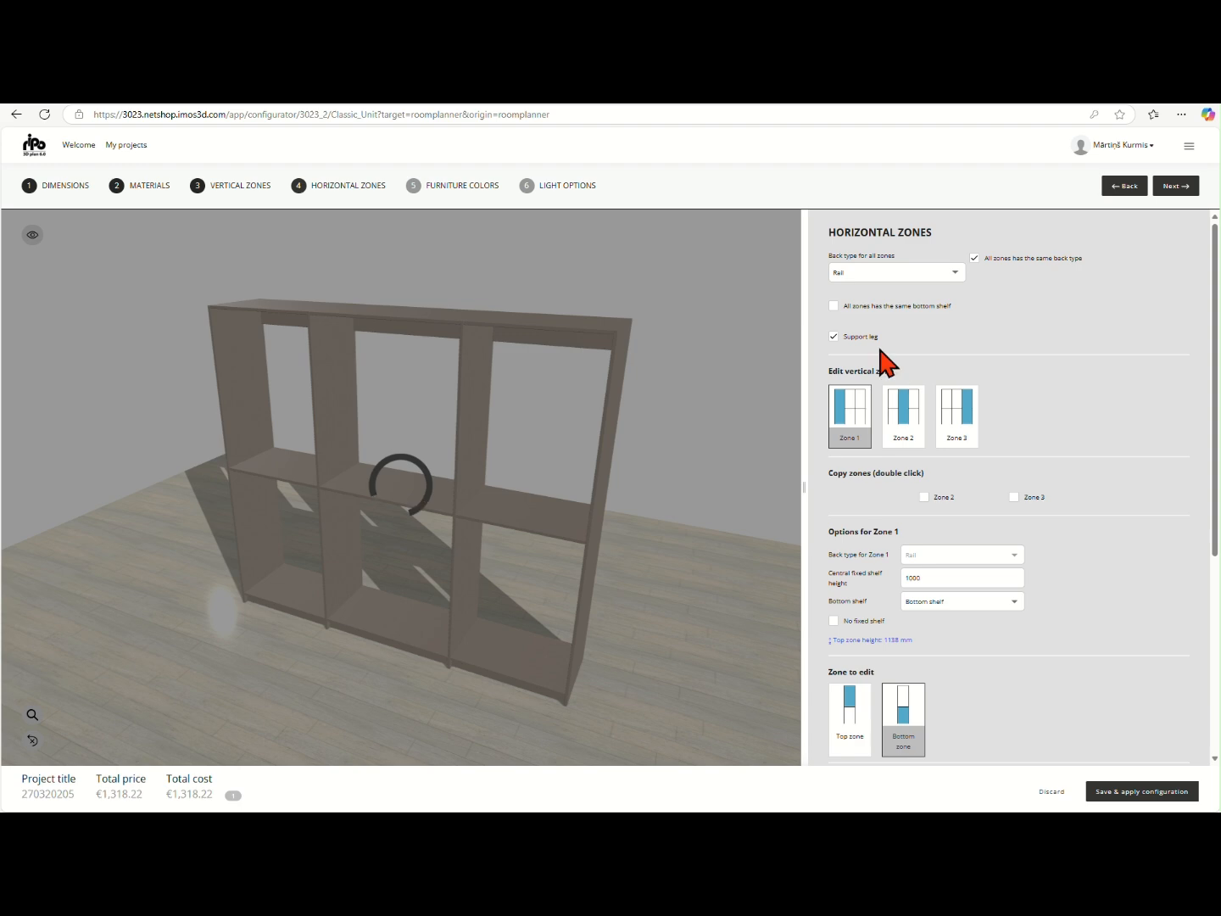
Set the bottom shelf of vertical Zone 2 to No shelf
{"action": "mouse_move", "coordinate": [869, 348]}
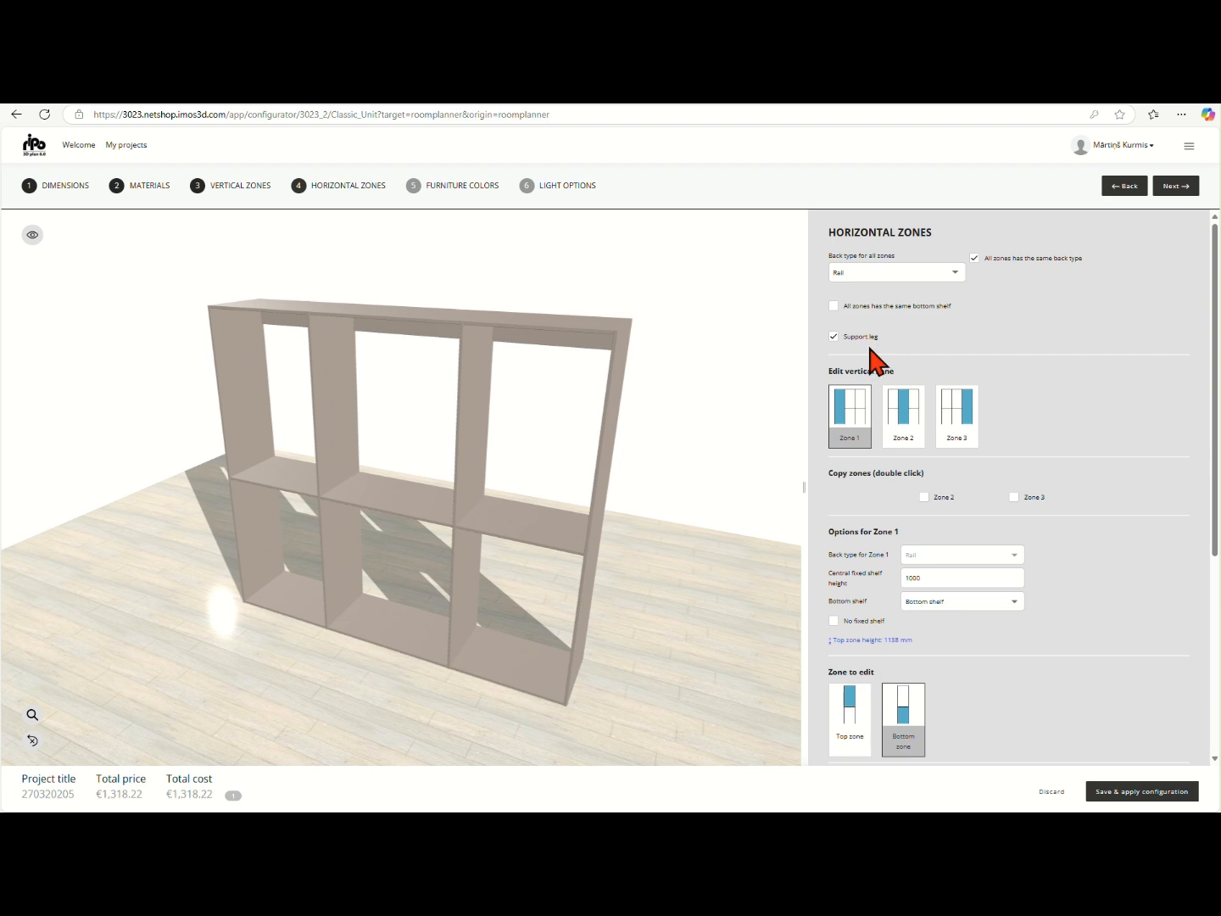
{"action": "mouse_move", "coordinate": [905, 441]}
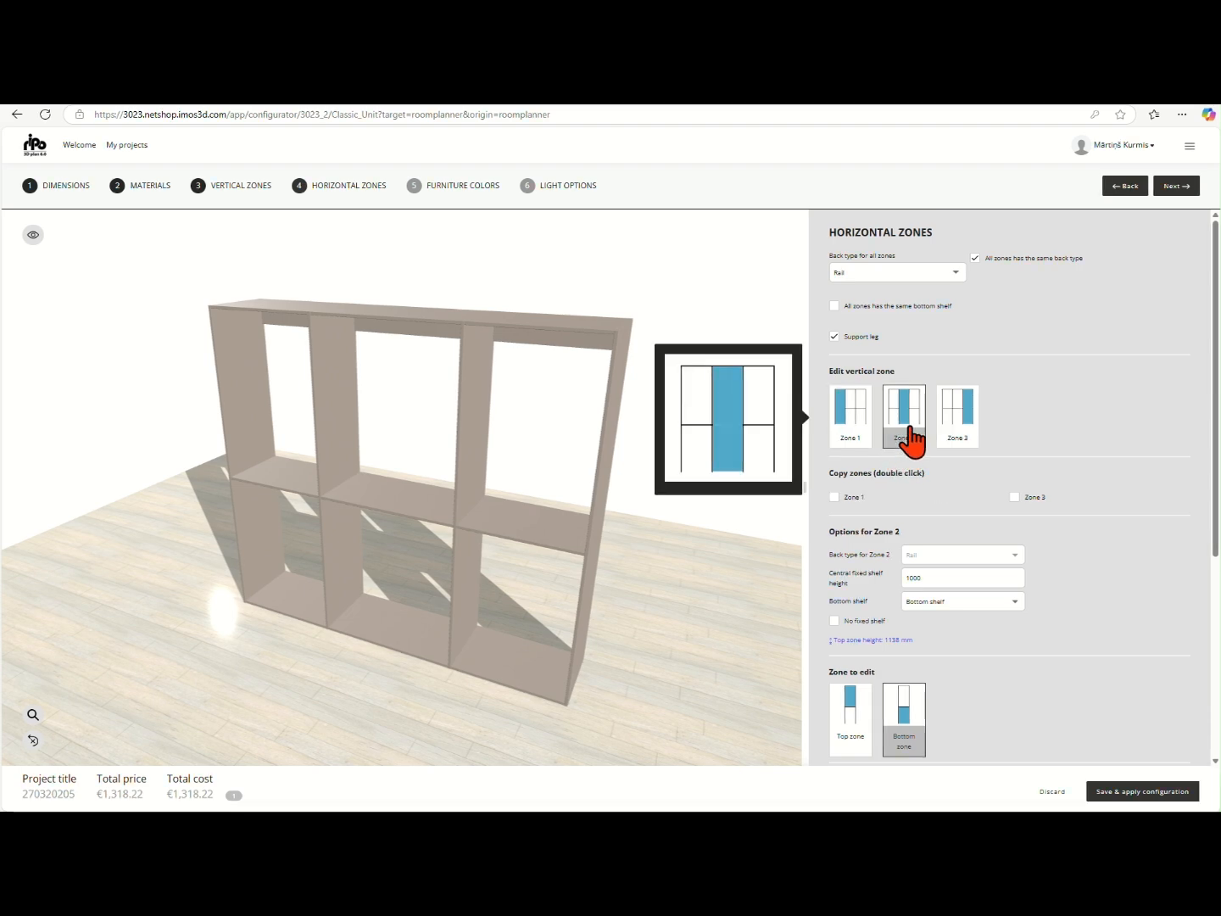
{"action": "left_click", "coordinate": [907, 434]}
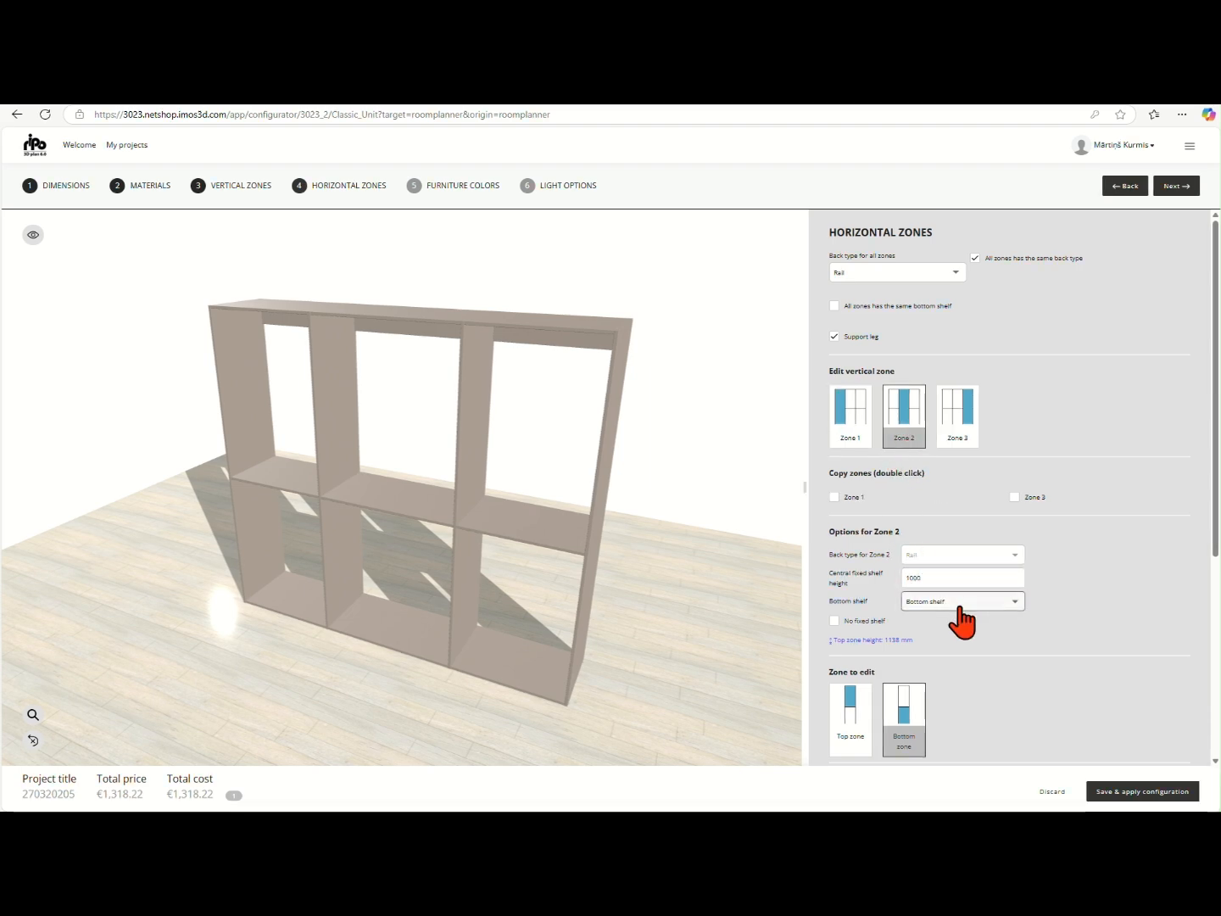
{"action": "left_click", "coordinate": [961, 602]}
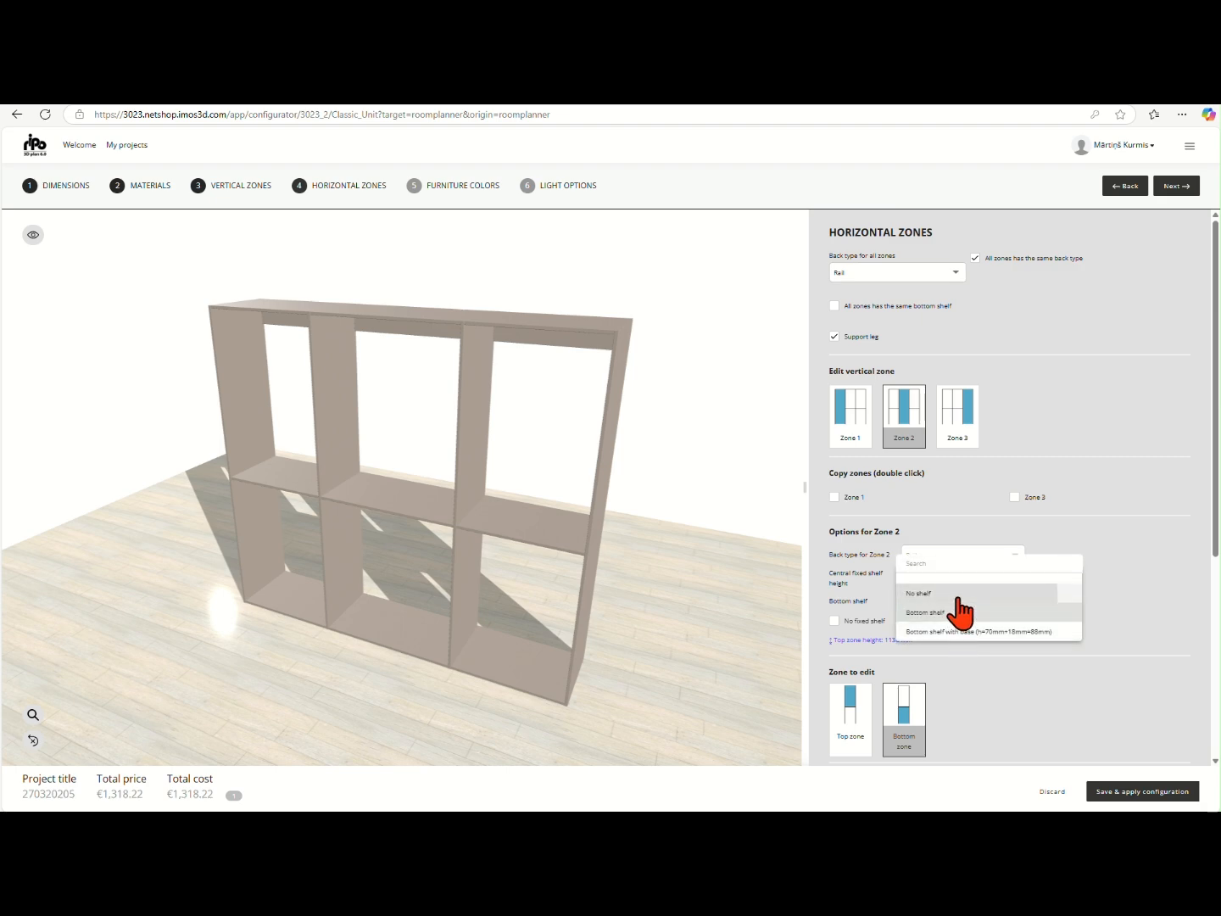
{"action": "left_click", "coordinate": [949, 593]}
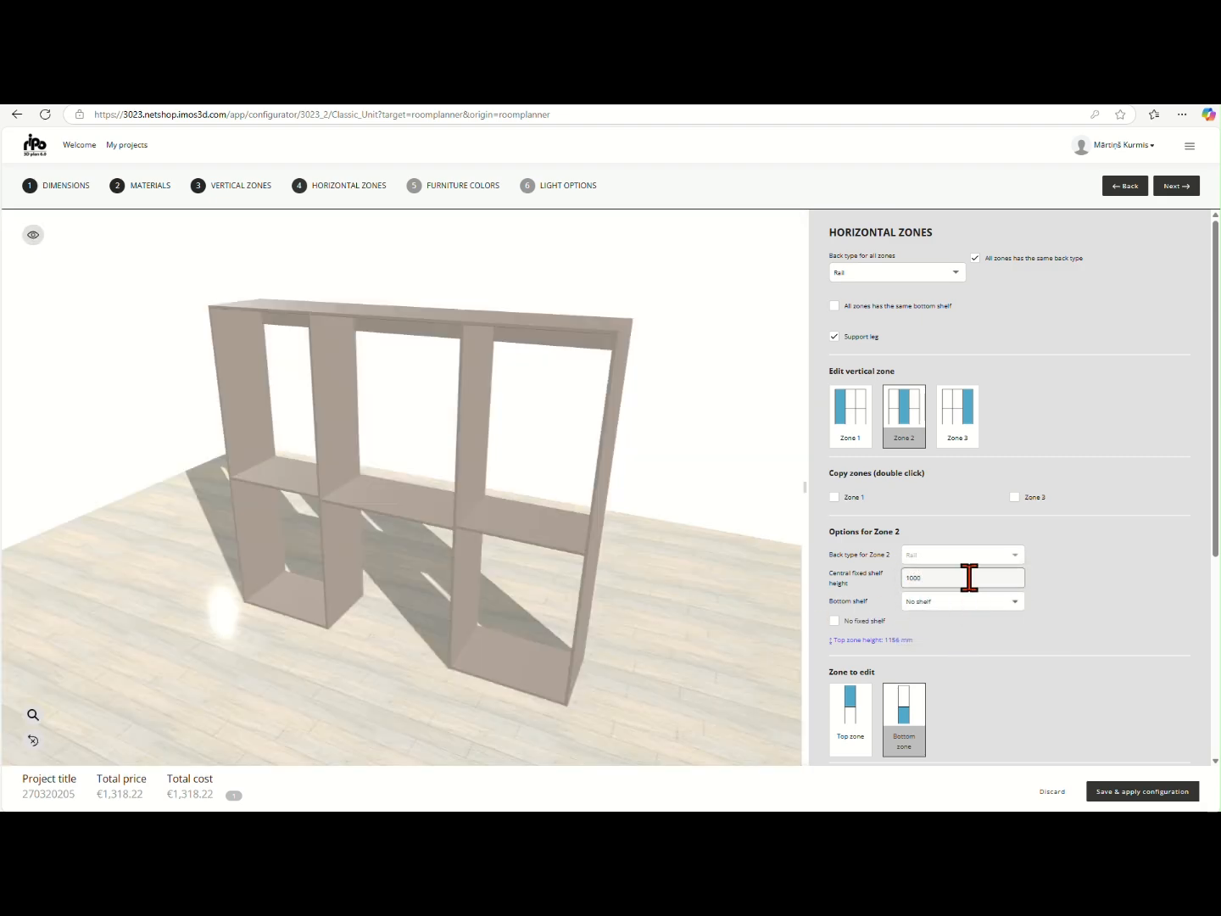
Set the central fixed shelf height of vertical Zone 2 to 1918 mm
{"action": "left_click", "coordinate": [969, 577]}
{"action": "double_click", "coordinate": [966, 576]}
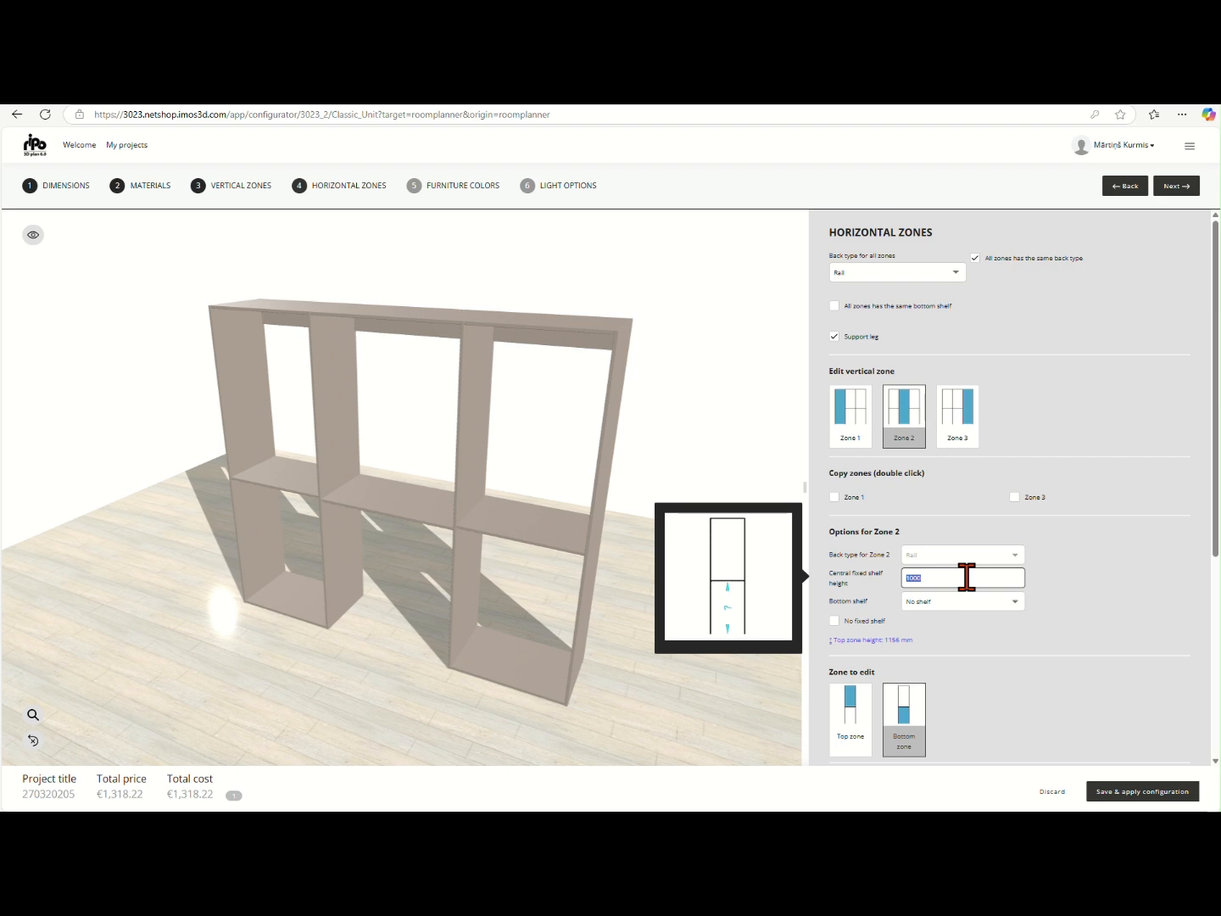
{"action": "type", "text": "1918"}
{"action": "left_click", "coordinate": [1059, 599]}
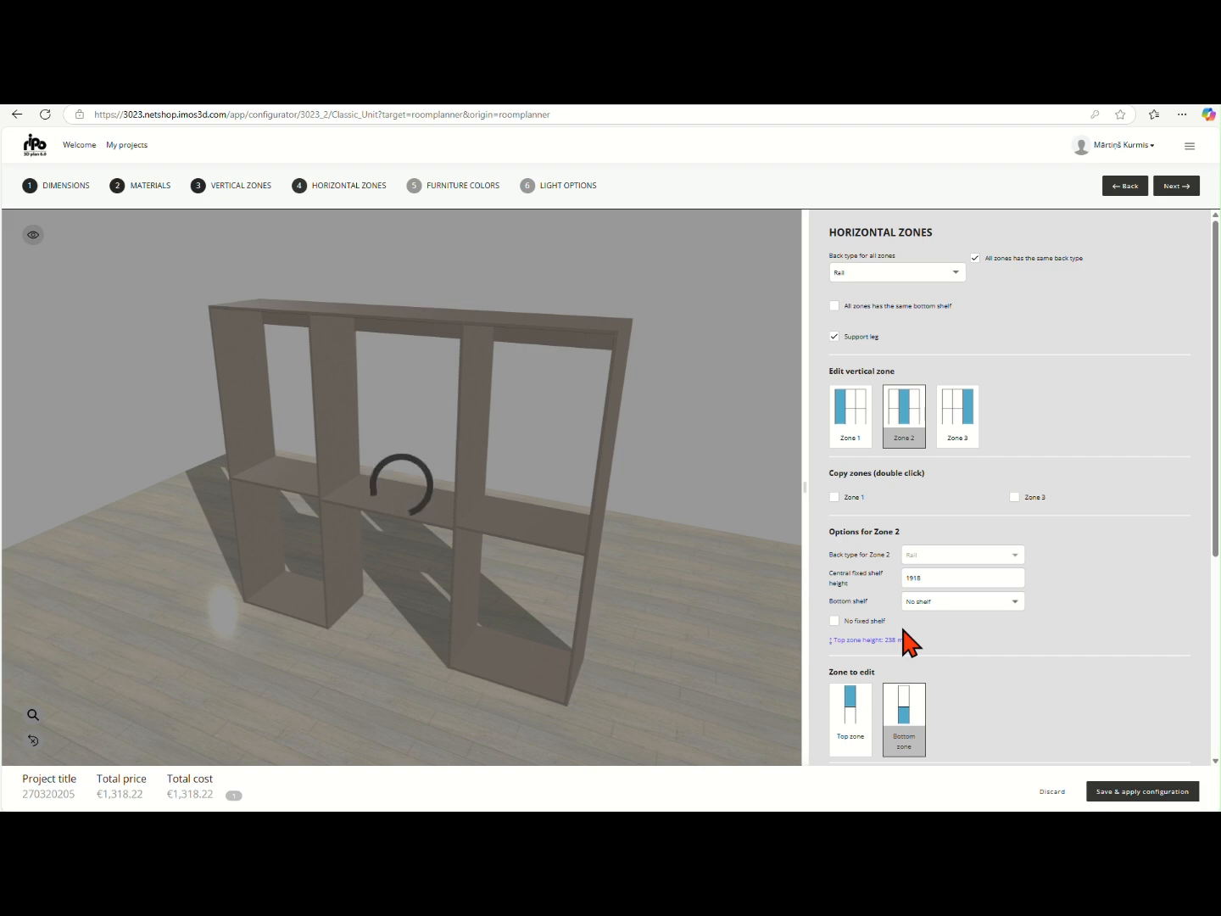
Fit the Rail system furniture variant in the bottom zone of vertical Zone 2 and update the 3D preview
{"action": "scroll", "coordinate": [902, 646], "scroll_direction": "down", "scroll_amount": 3}
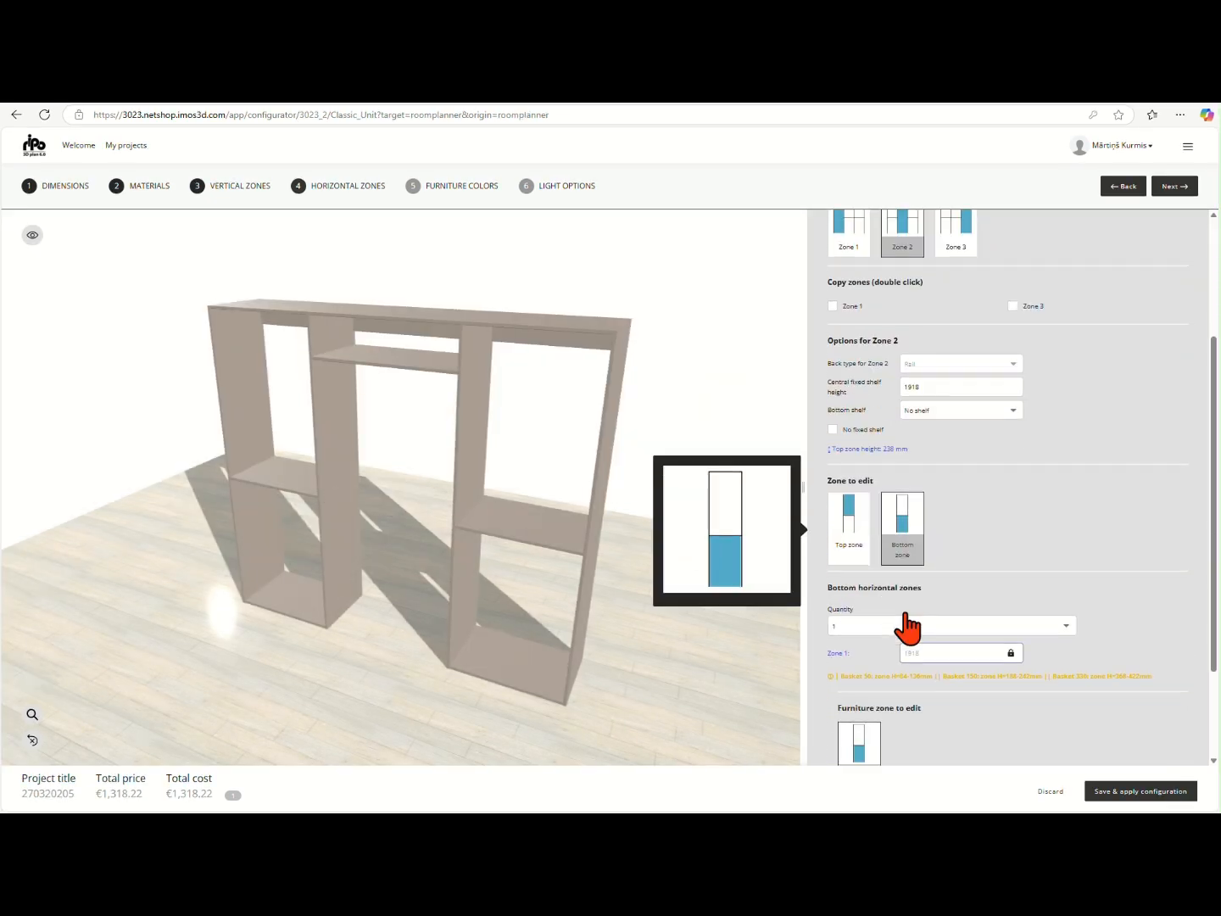
{"action": "scroll", "coordinate": [914, 506], "scroll_direction": "down", "scroll_amount": 1}
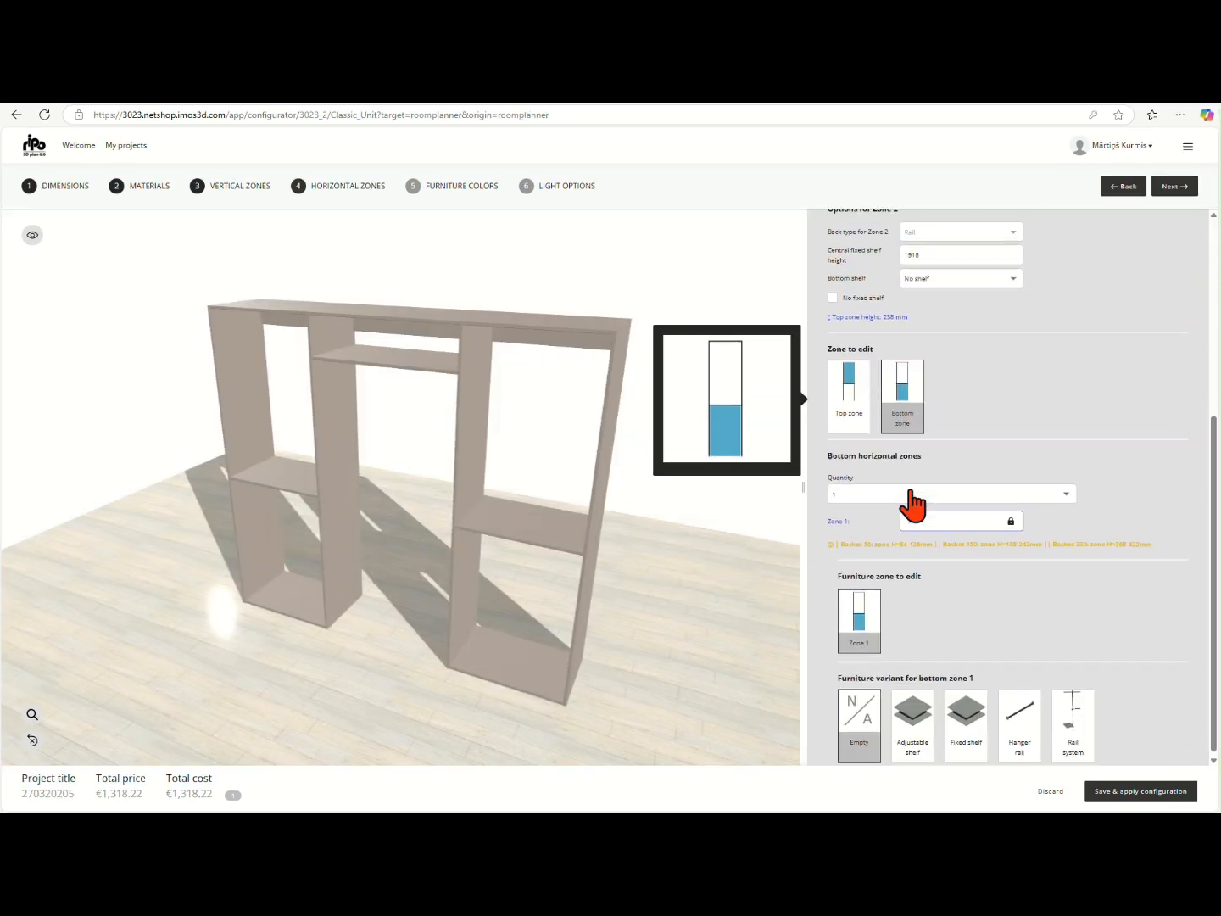
{"action": "left_click", "coordinate": [911, 491]}
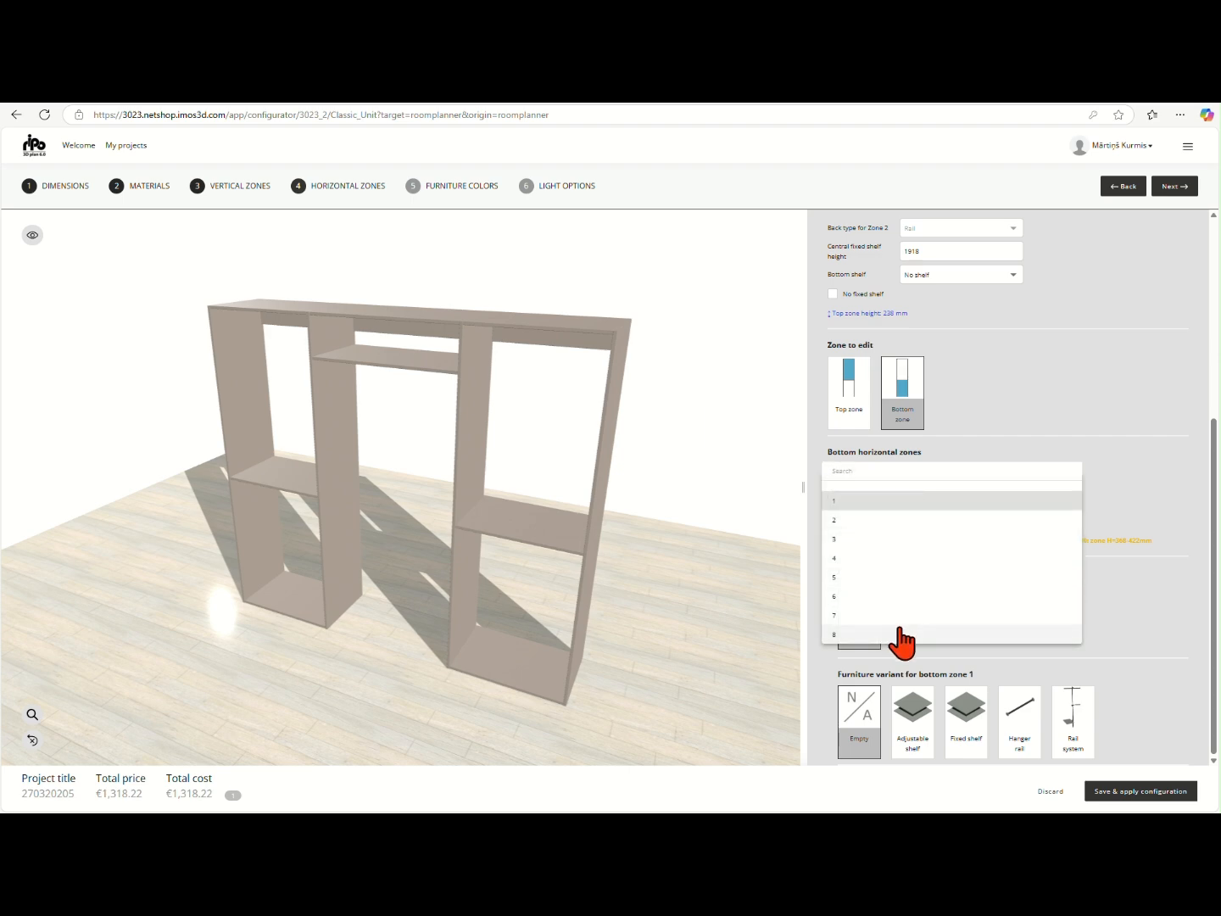
{"action": "left_click", "coordinate": [1133, 496]}
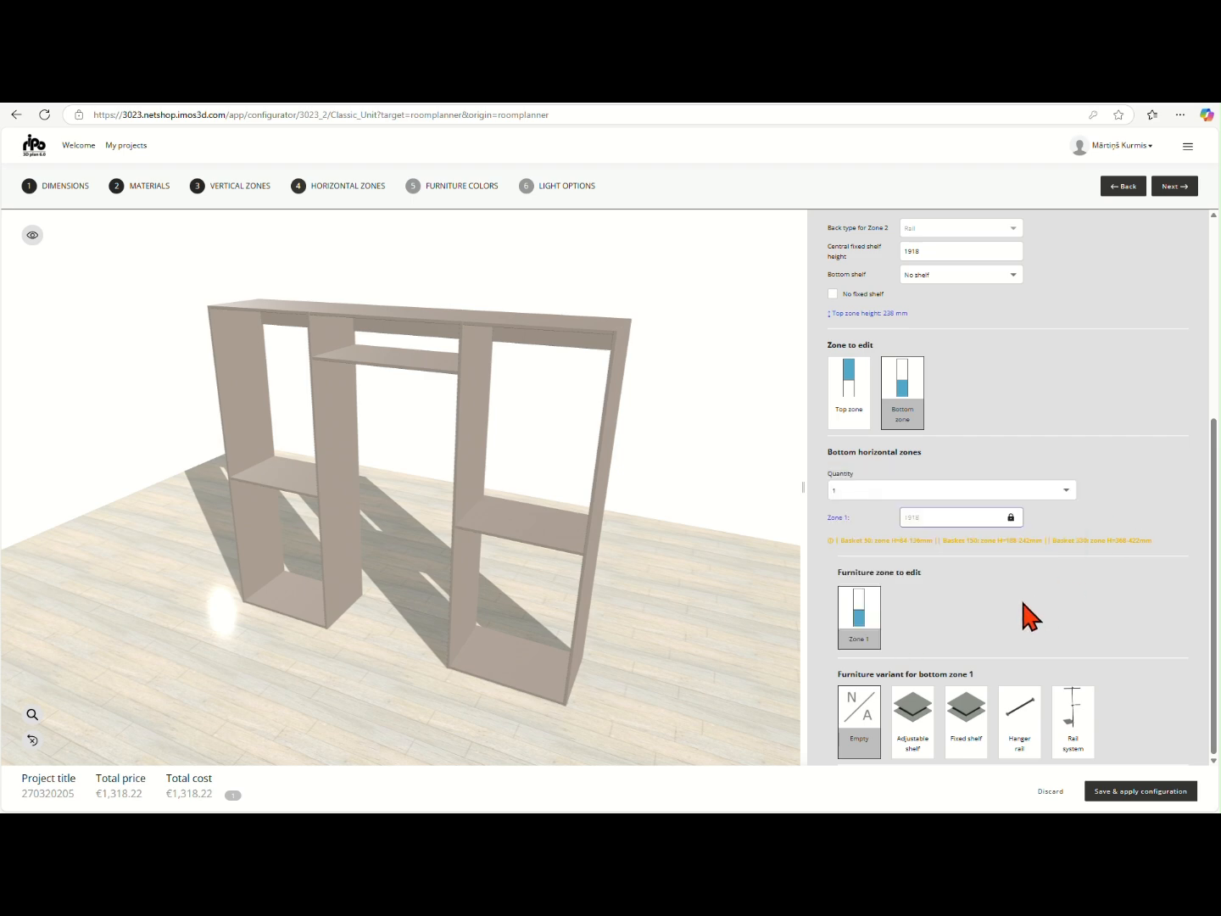
{"action": "left_click", "coordinate": [1075, 718]}
{"action": "scroll", "coordinate": [1027, 620], "scroll_direction": "down", "scroll_amount": 2}
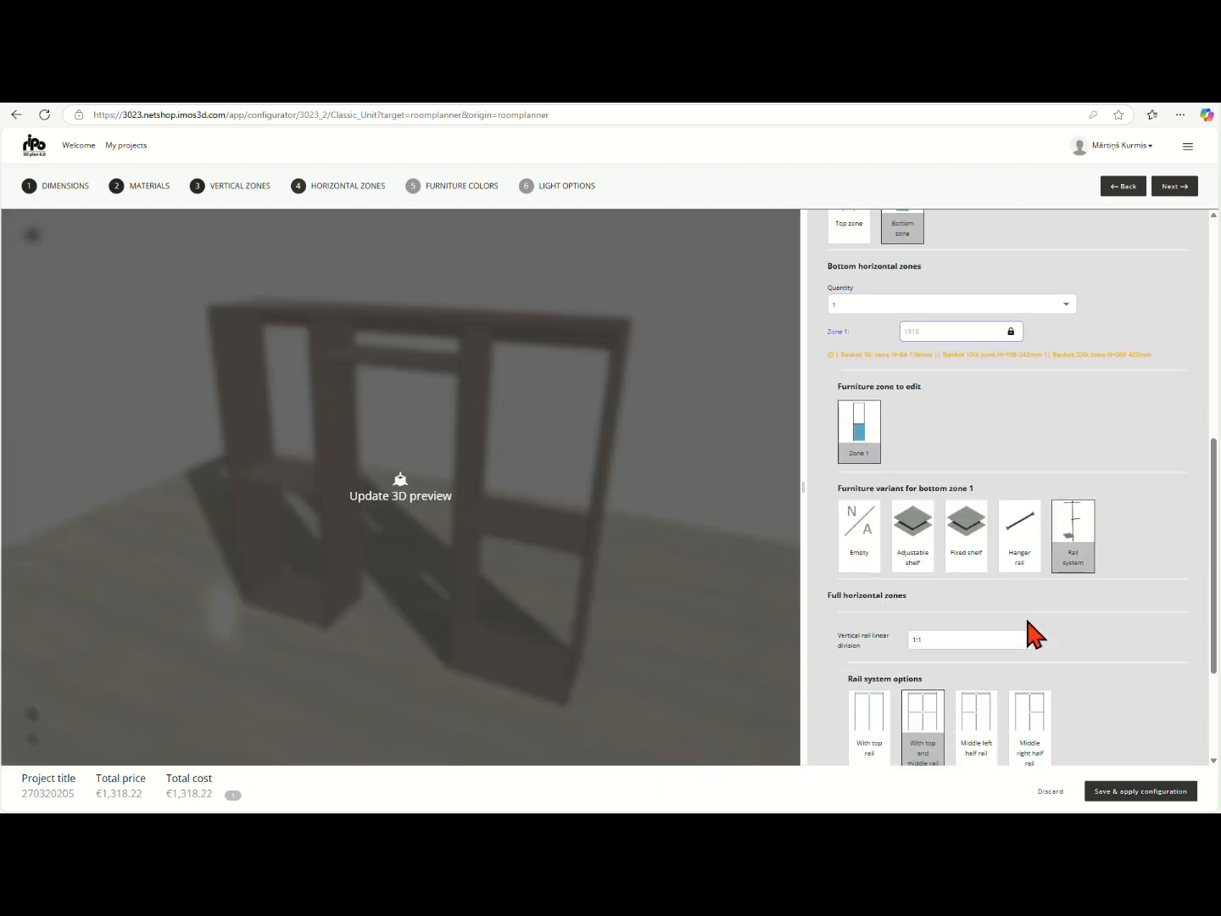
{"action": "scroll", "coordinate": [1009, 602], "scroll_direction": "down", "scroll_amount": 2}
{"action": "mouse_move", "coordinate": [923, 555]}
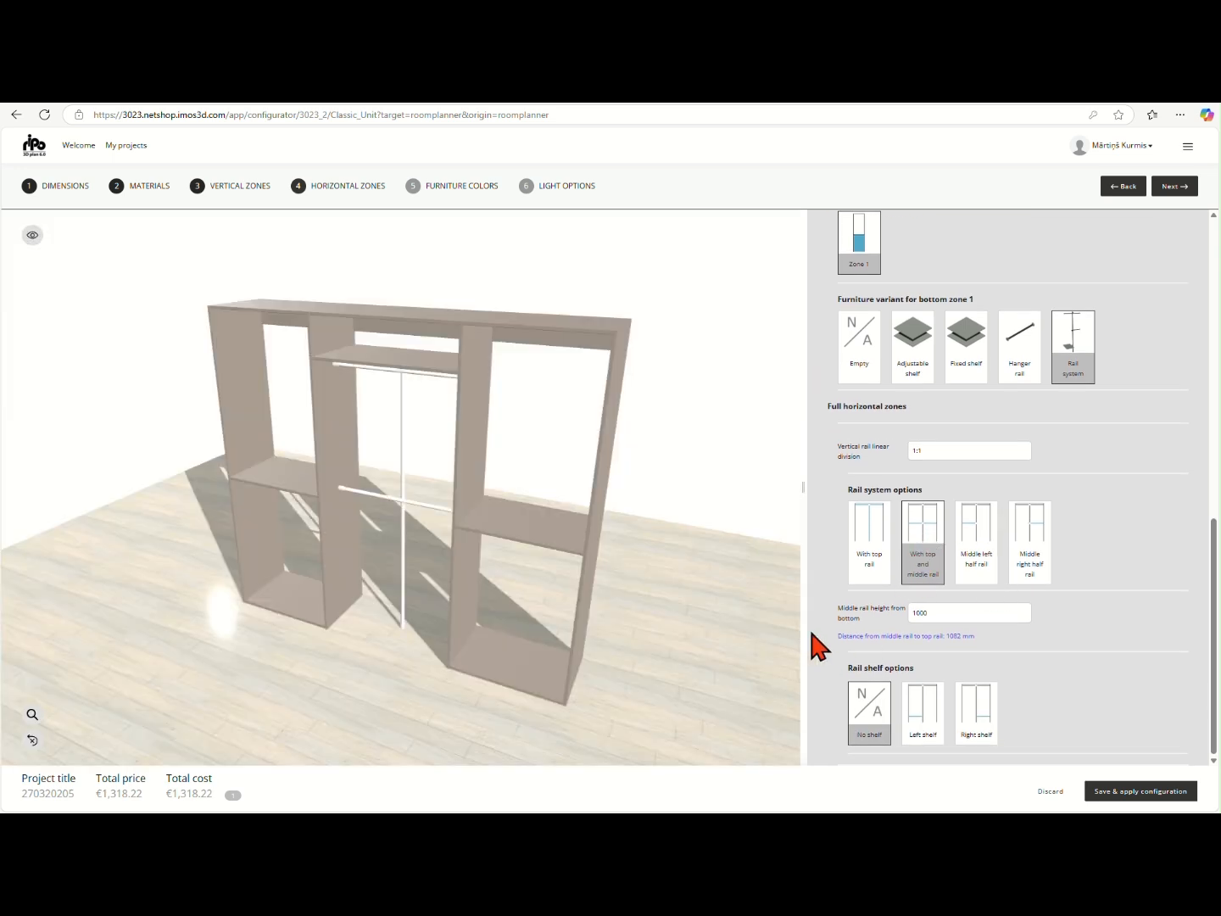
Set the central fixed shelf height of vertical Zone 1 to 1900 mm
{"action": "scroll", "coordinate": [827, 645], "scroll_direction": "up", "scroll_amount": 12}
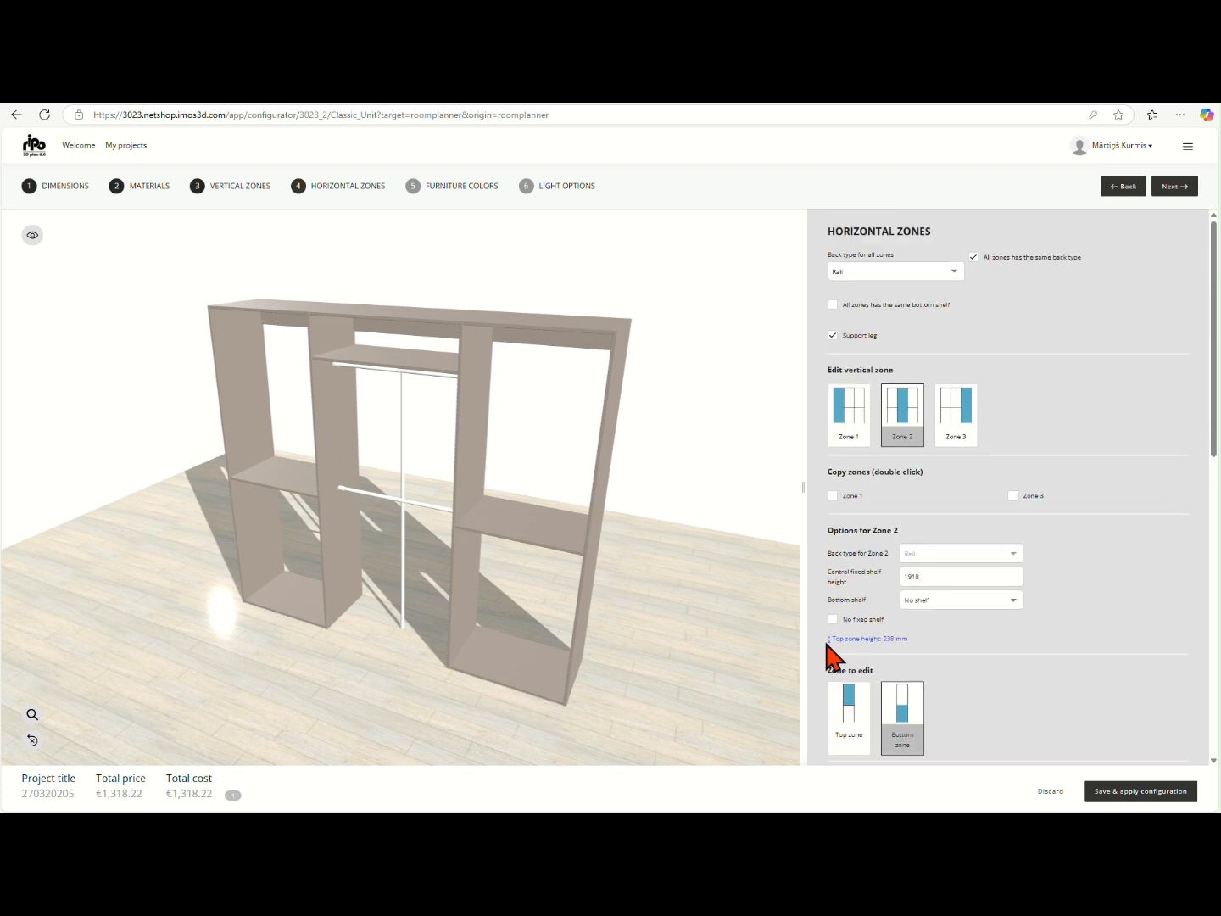
{"action": "left_click", "coordinate": [859, 436]}
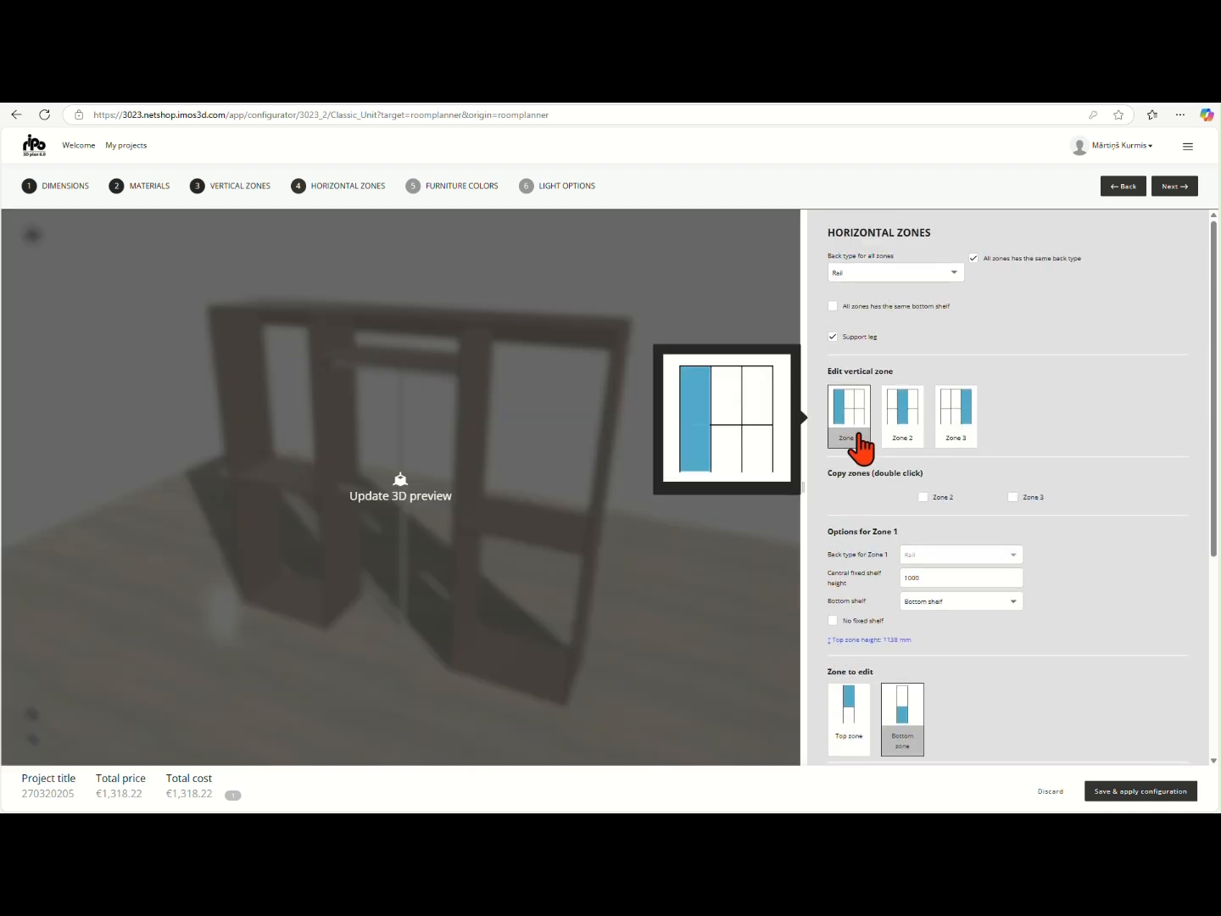
{"action": "left_click", "coordinate": [932, 578]}
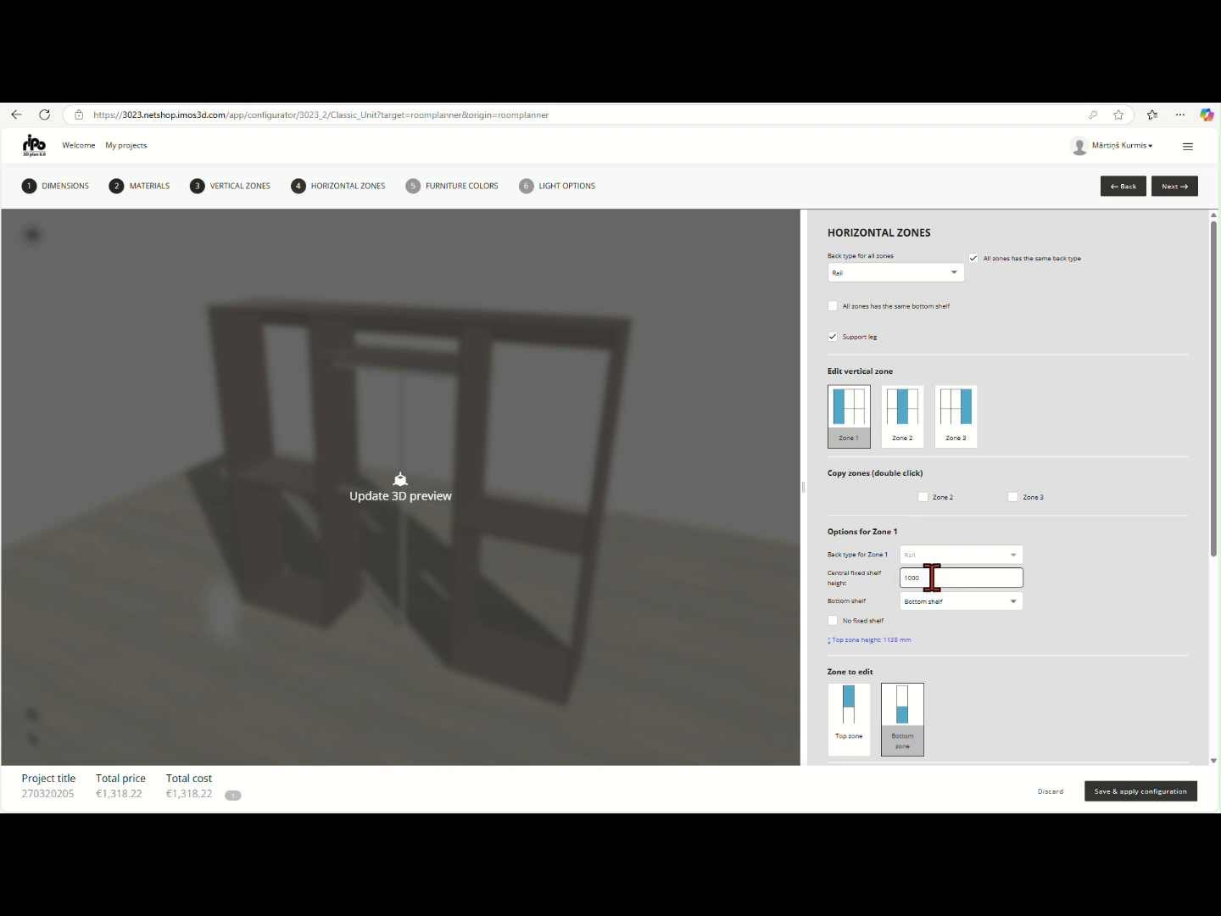
{"action": "double_click", "coordinate": [932, 577]}
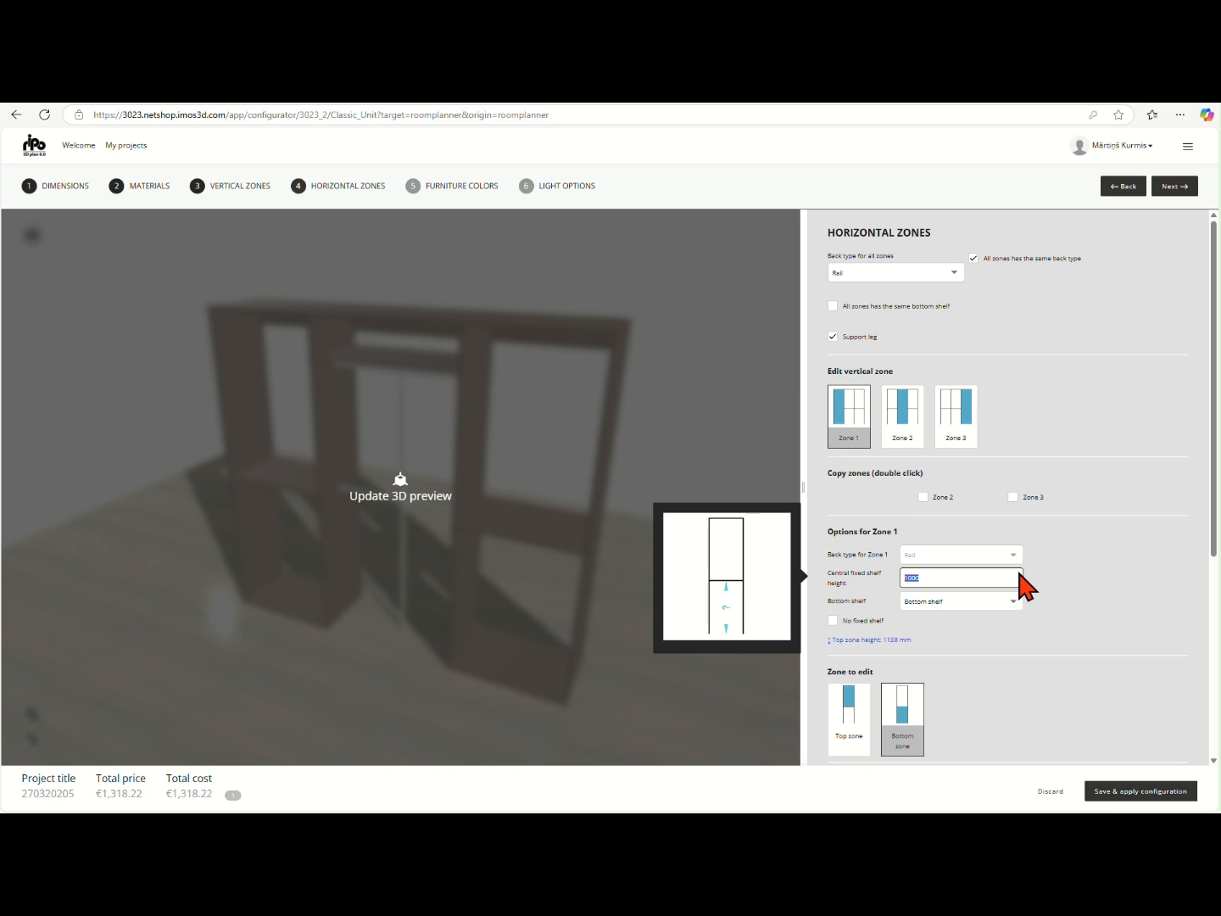
{"action": "type", "text": "1"}
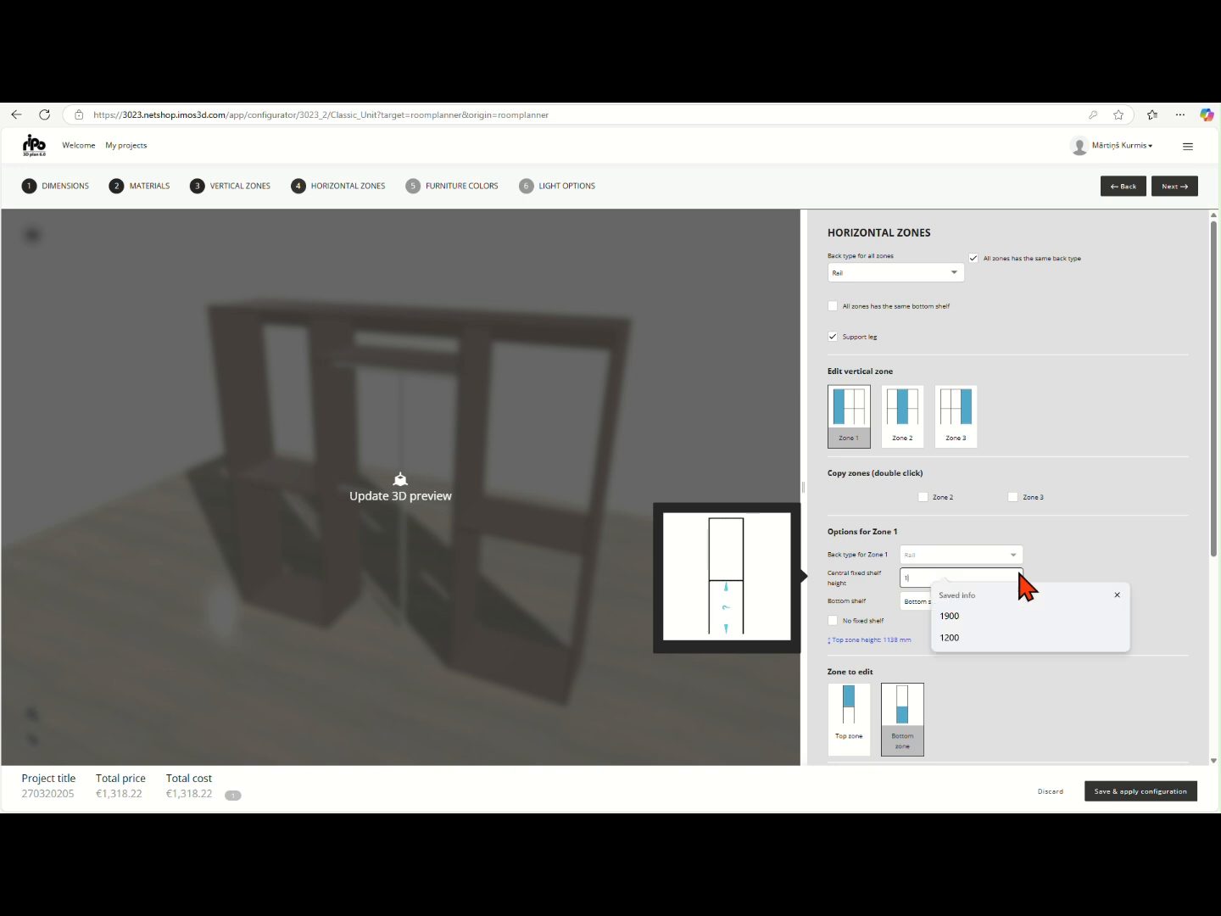
{"action": "type", "text": "900"}
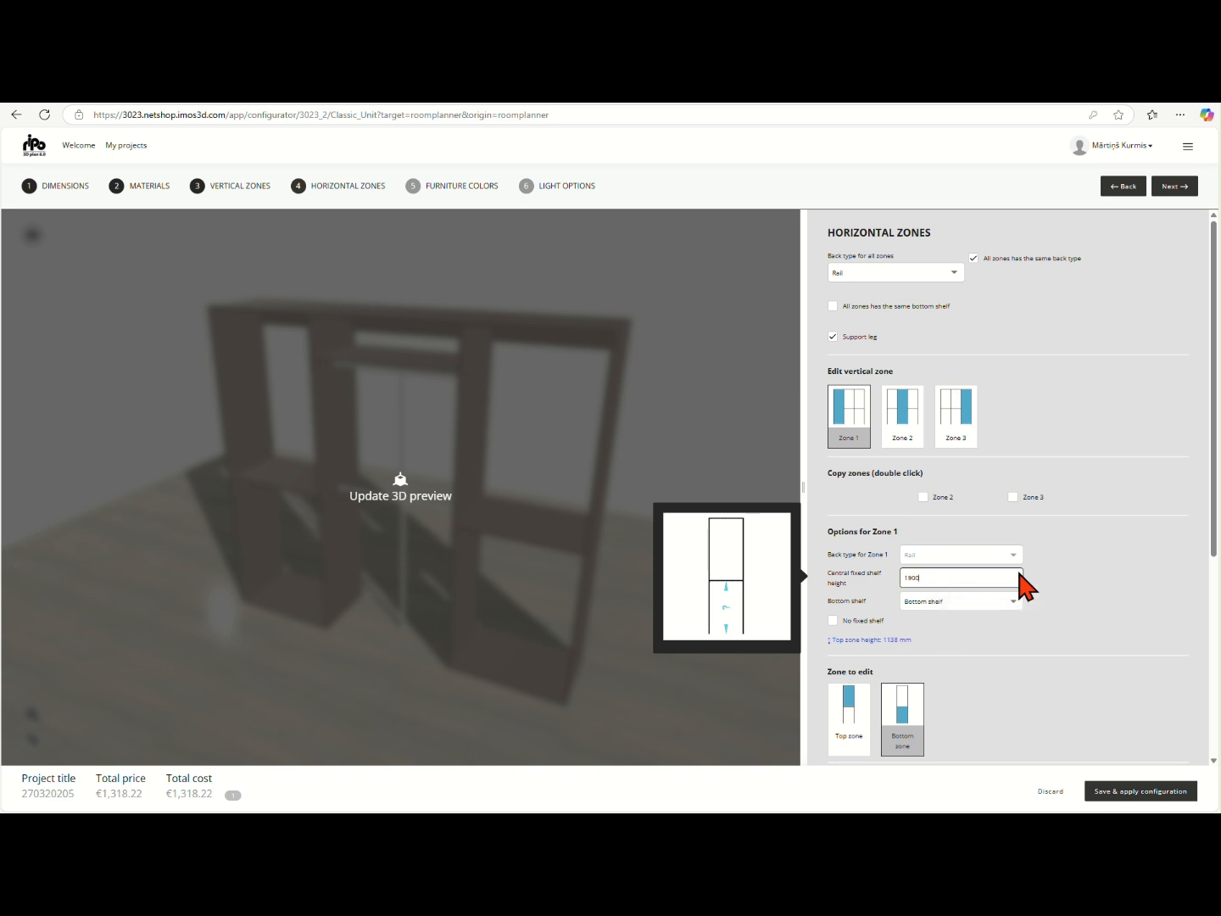
{"action": "left_click", "coordinate": [1071, 585]}
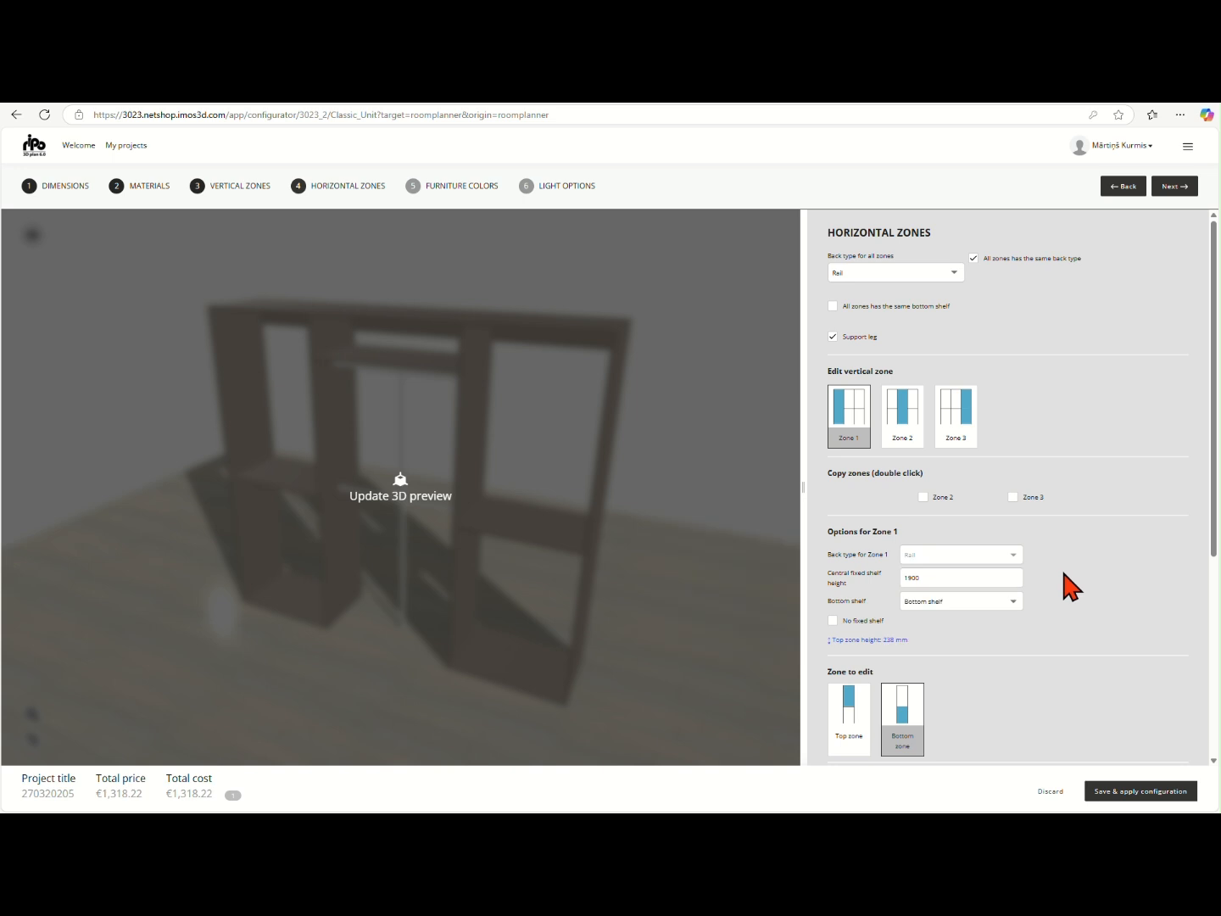
Divide the bottom zone of vertical Zone 1 into 6 horizontal zones
{"action": "scroll", "coordinate": [1067, 571], "scroll_direction": "down", "scroll_amount": 1}
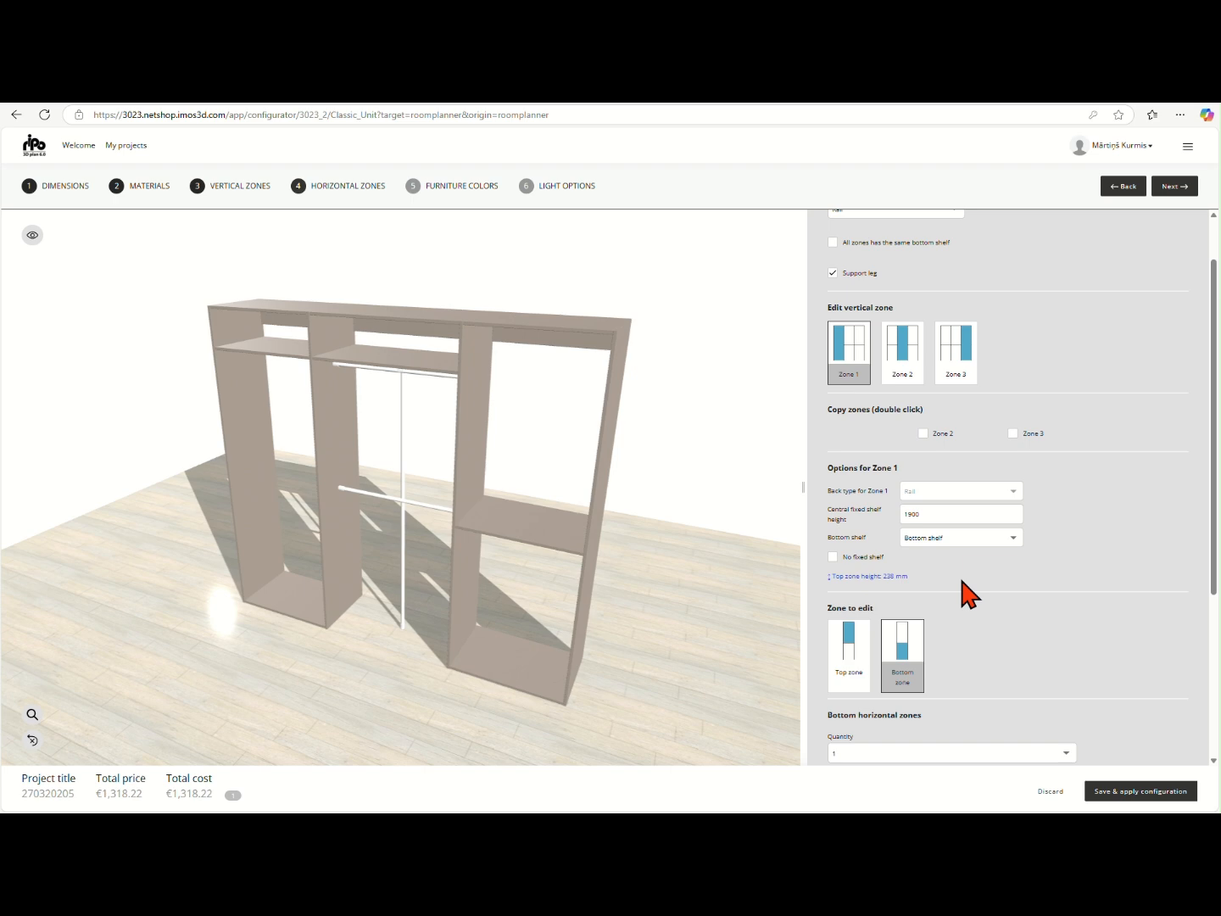
{"action": "scroll", "coordinate": [969, 594], "scroll_direction": "down", "scroll_amount": 3}
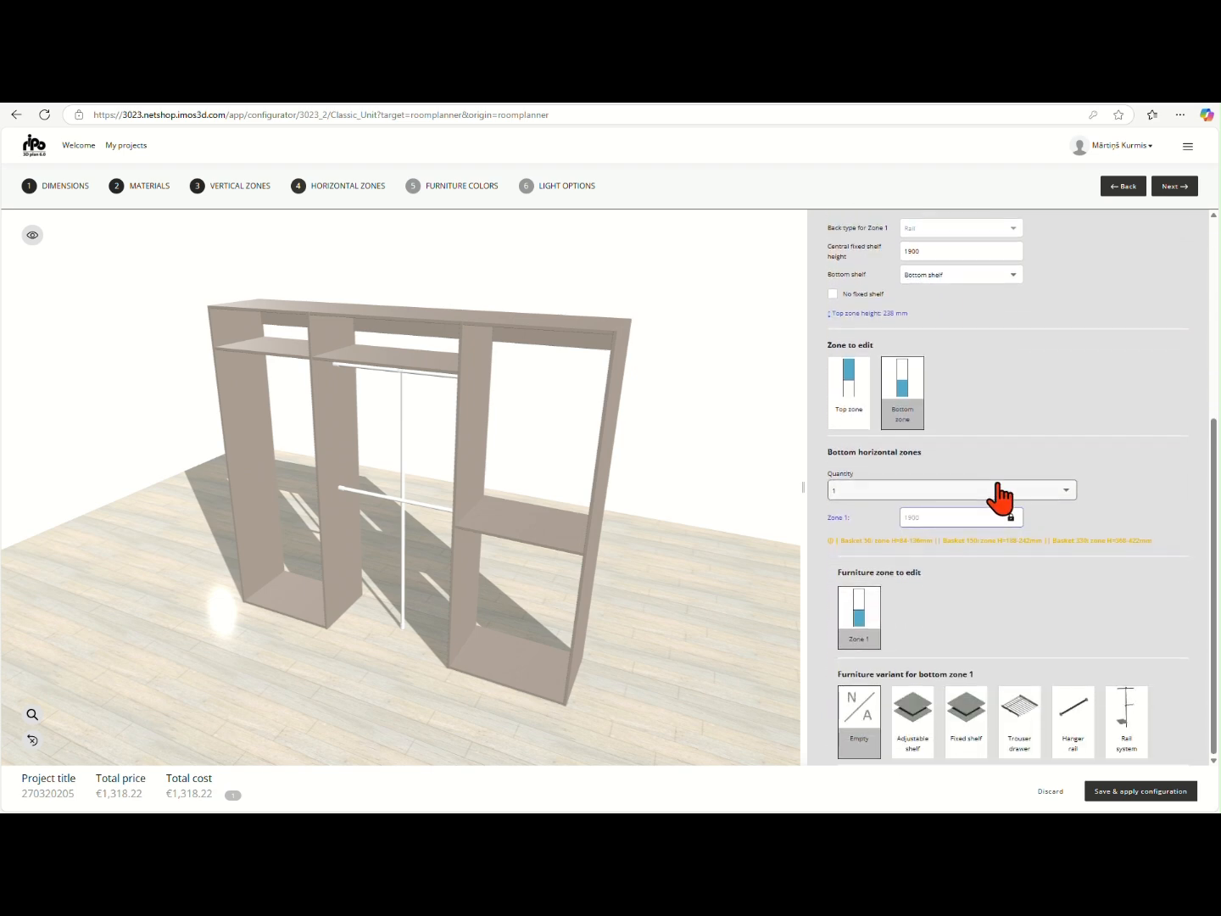
{"action": "left_click", "coordinate": [1065, 489]}
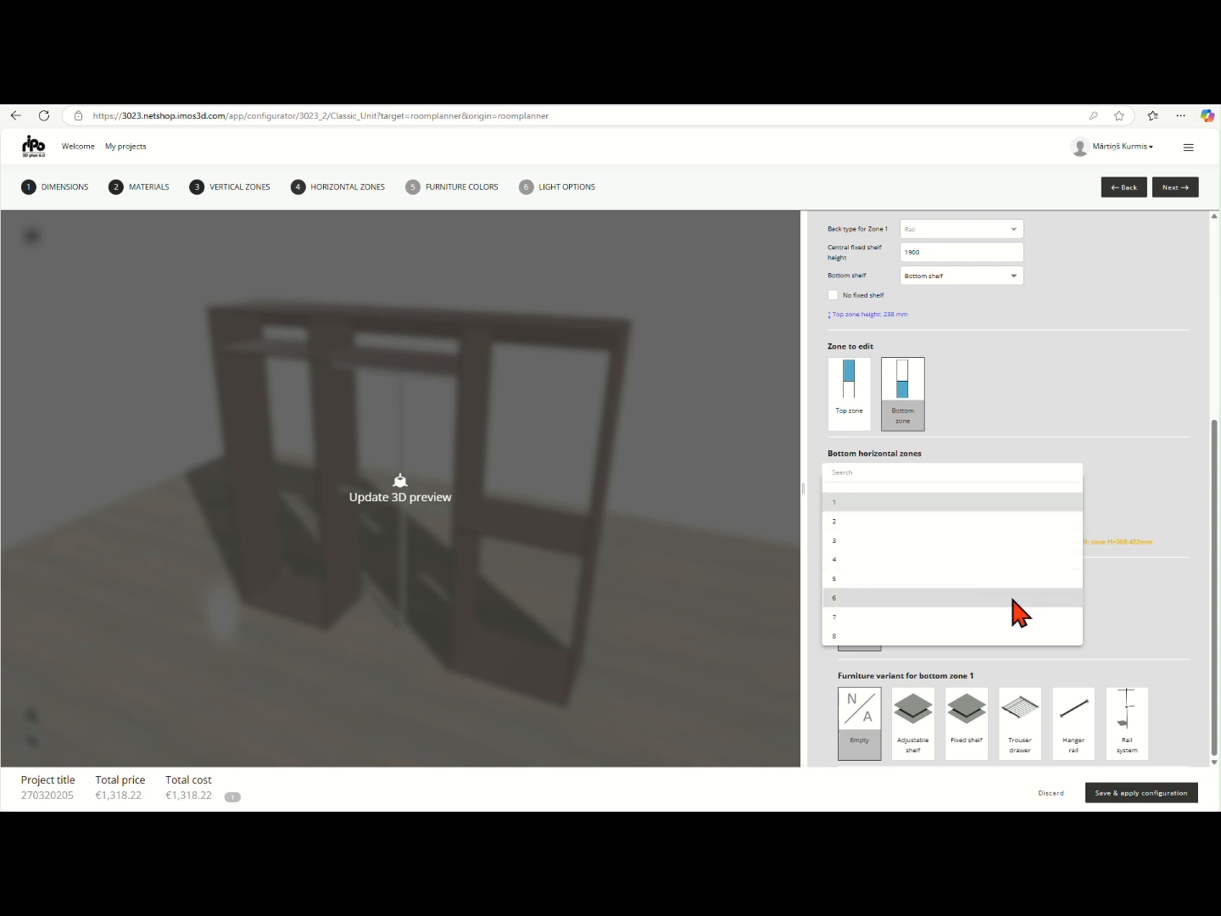
{"action": "left_click", "coordinate": [1012, 599]}
{"action": "scroll", "coordinate": [1069, 539], "scroll_direction": "down", "scroll_amount": 2}
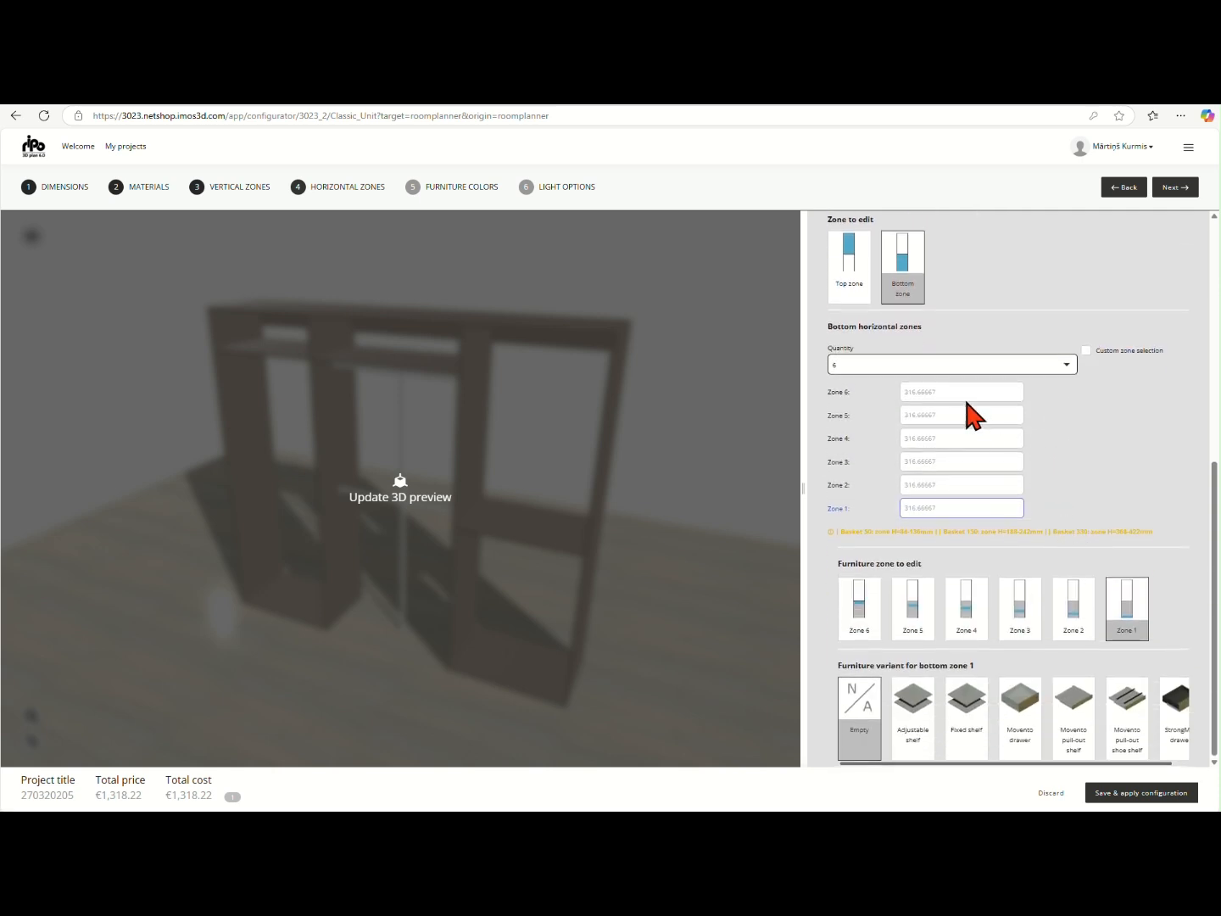
Enable custom zone selection for the bottom horizontal zones, unlock horizontal Zone 1 and set its height to 150 mm
{"action": "left_click", "coordinate": [1085, 350]}
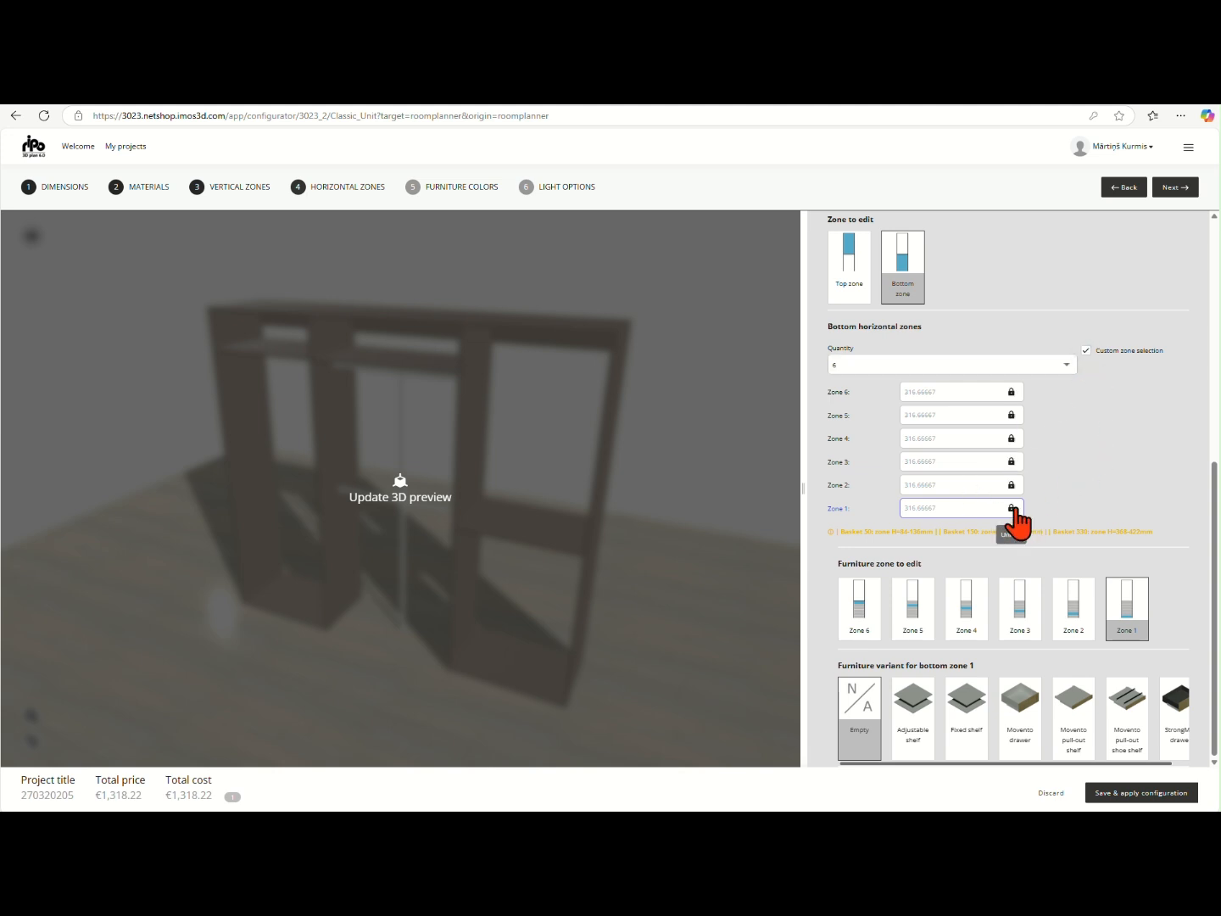
{"action": "left_click", "coordinate": [1011, 508]}
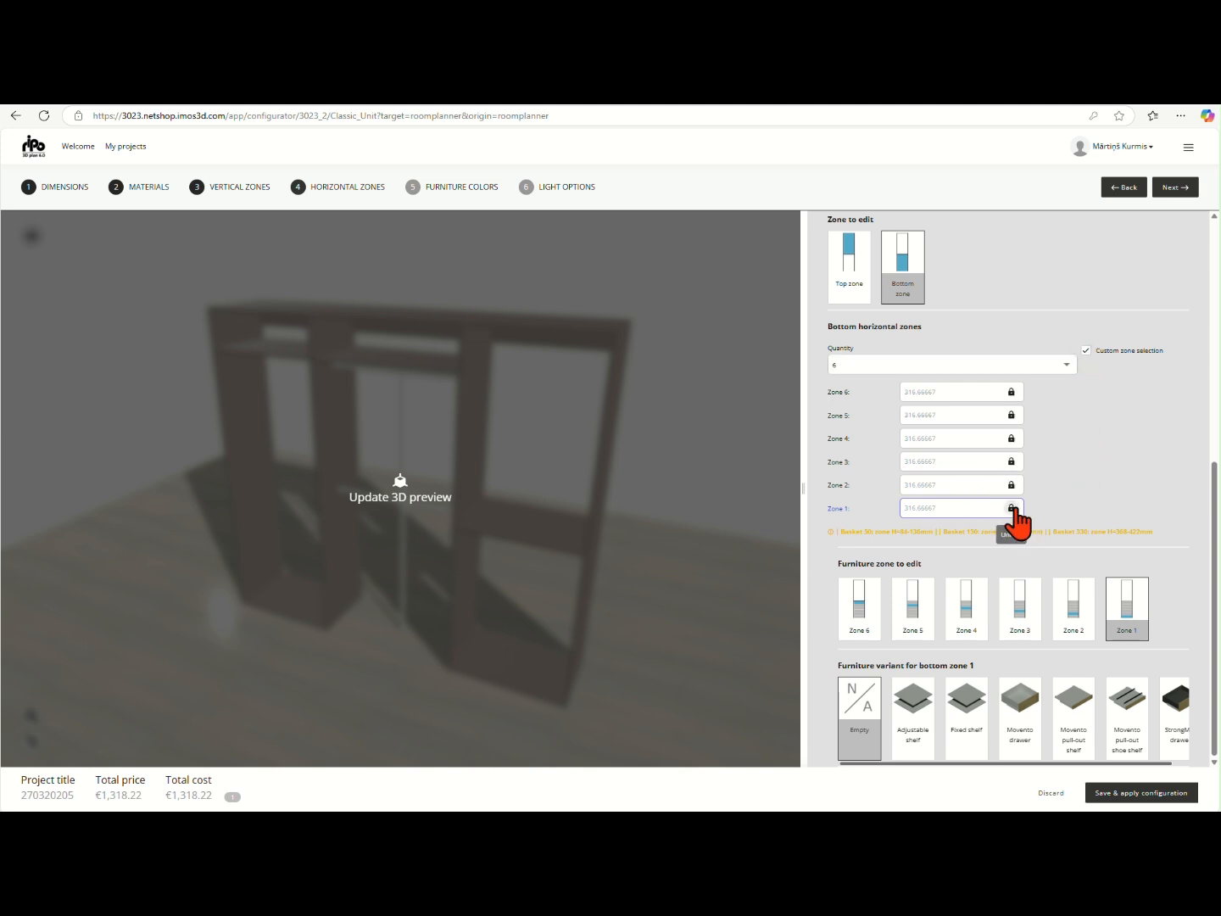
{"action": "left_click", "coordinate": [970, 507]}
{"action": "type", "text": "150"}
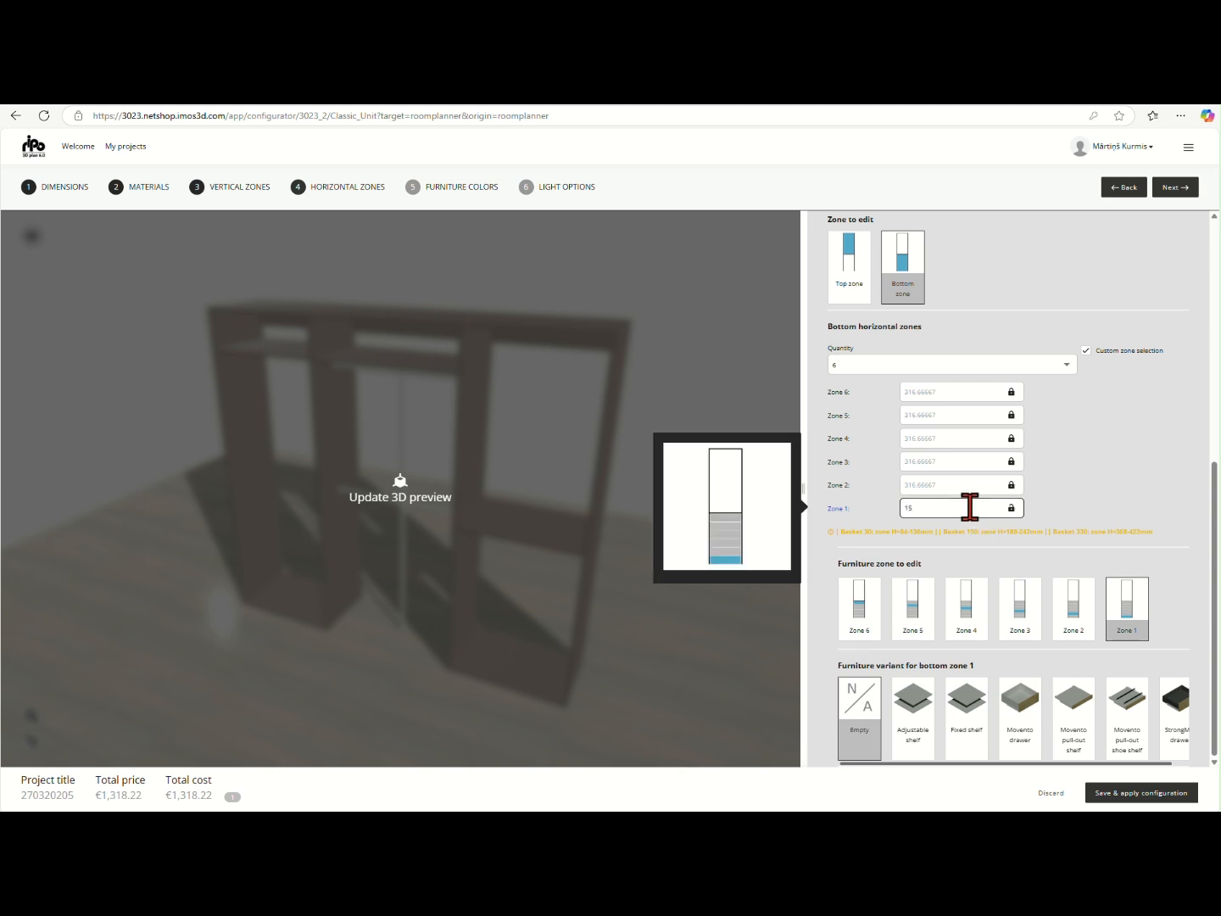
{"action": "left_click", "coordinate": [1041, 495]}
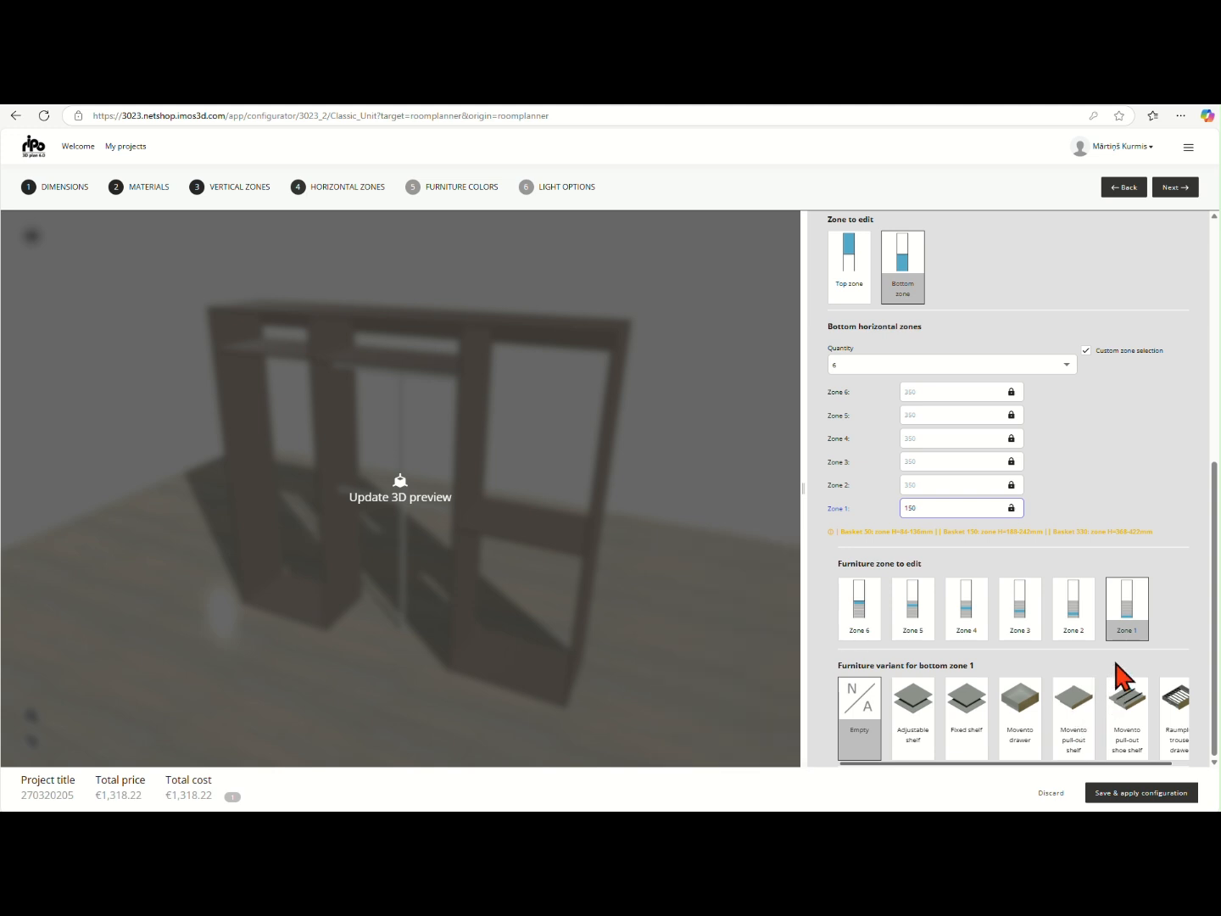
Fit a Movento pull-out shoe shelf in bottom horizontal Zone 1 and update the 3D preview
{"action": "mouse_move", "coordinate": [1122, 632]}
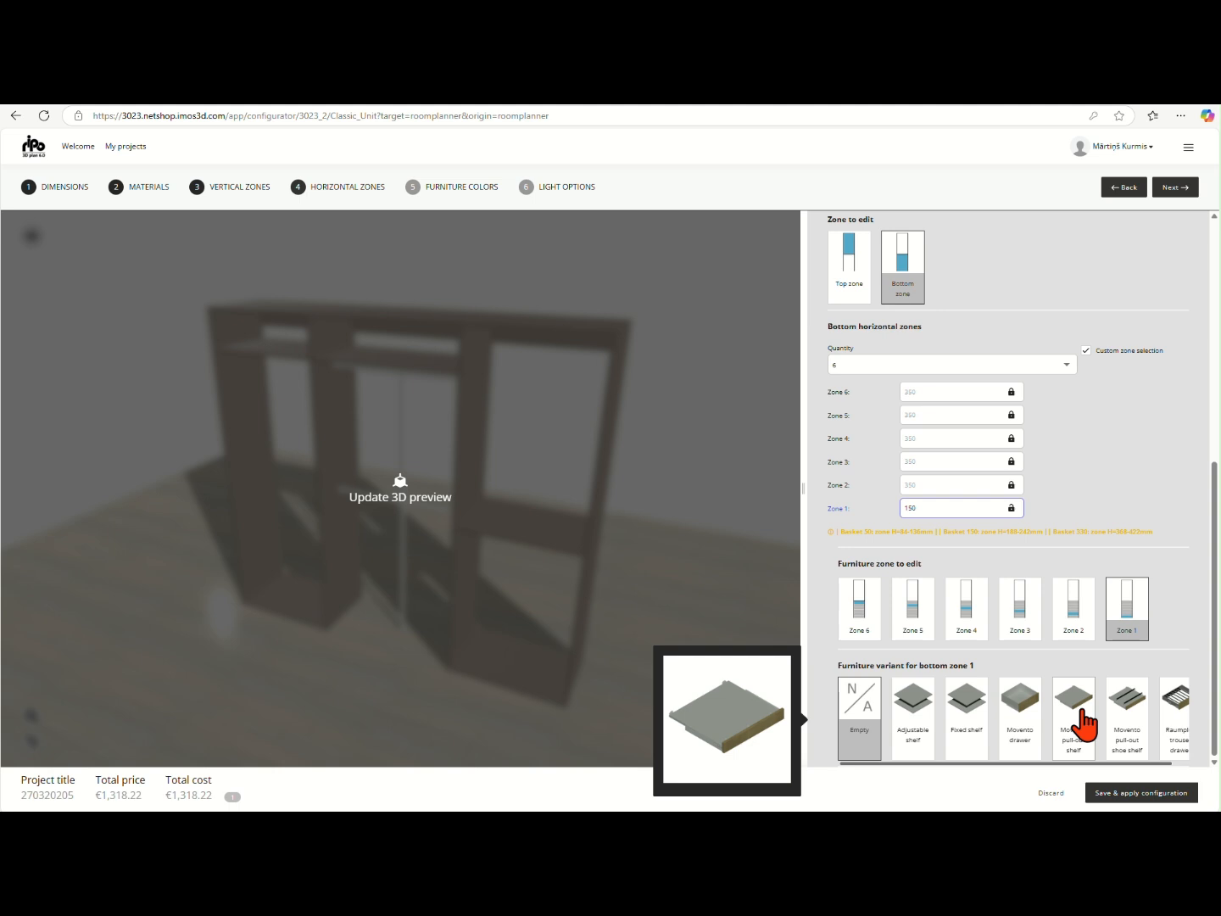
{"action": "left_click", "coordinate": [1116, 731]}
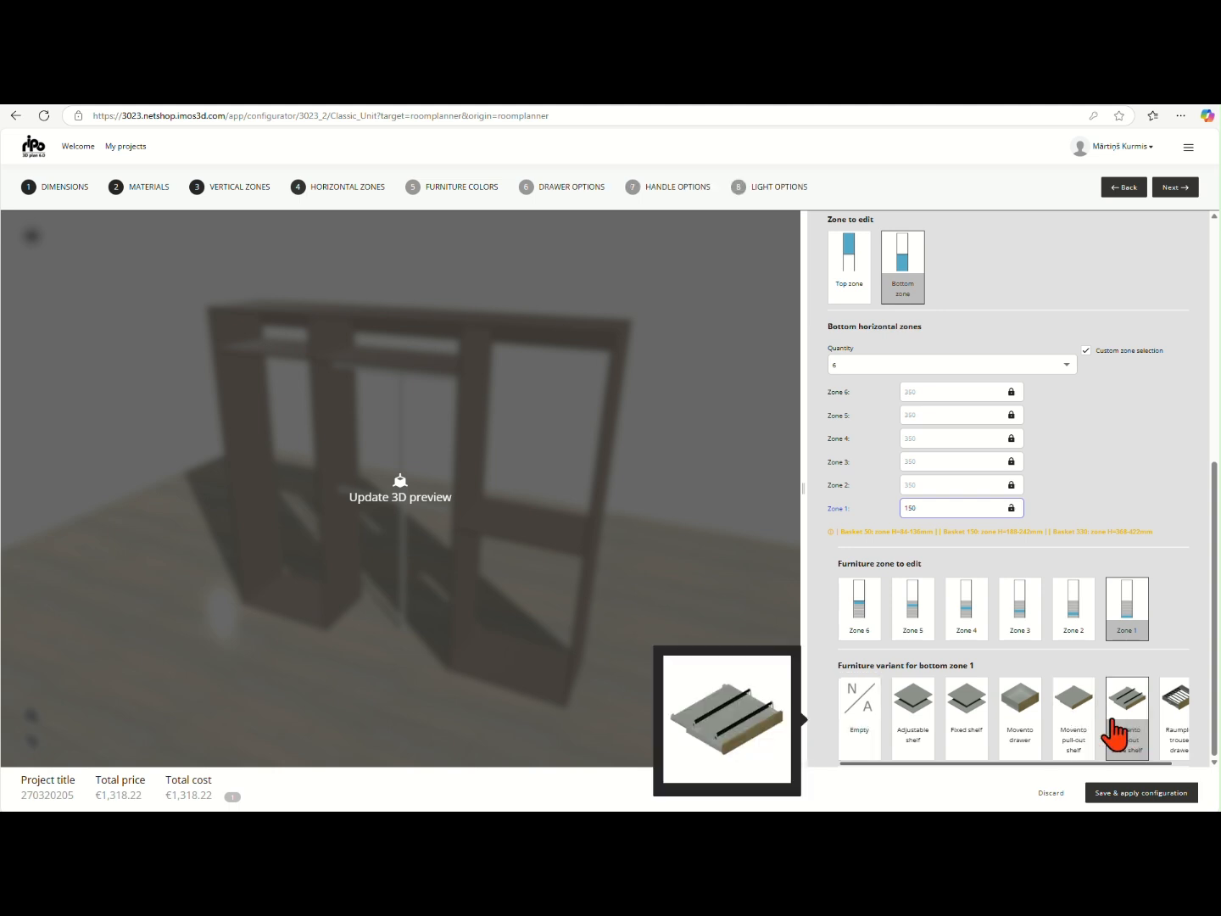
{"action": "left_click", "coordinate": [682, 564]}
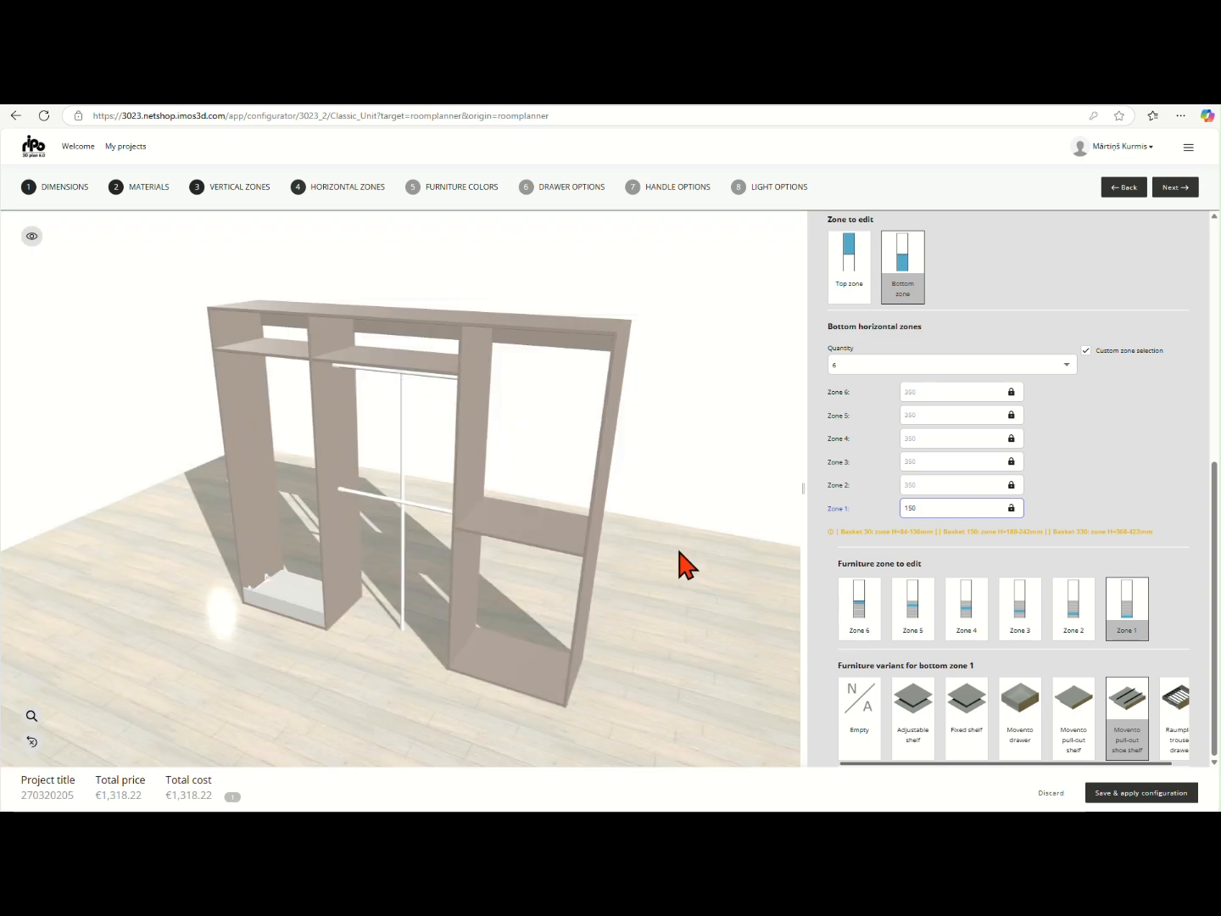
Unlock bottom horizontal Zone 2, set its height to 300 mm, leave its furniture variant Empty and update the 3D preview
{"action": "left_click", "coordinate": [1011, 485]}
{"action": "double_click", "coordinate": [967, 485]}
{"action": "type", "text": "300"}
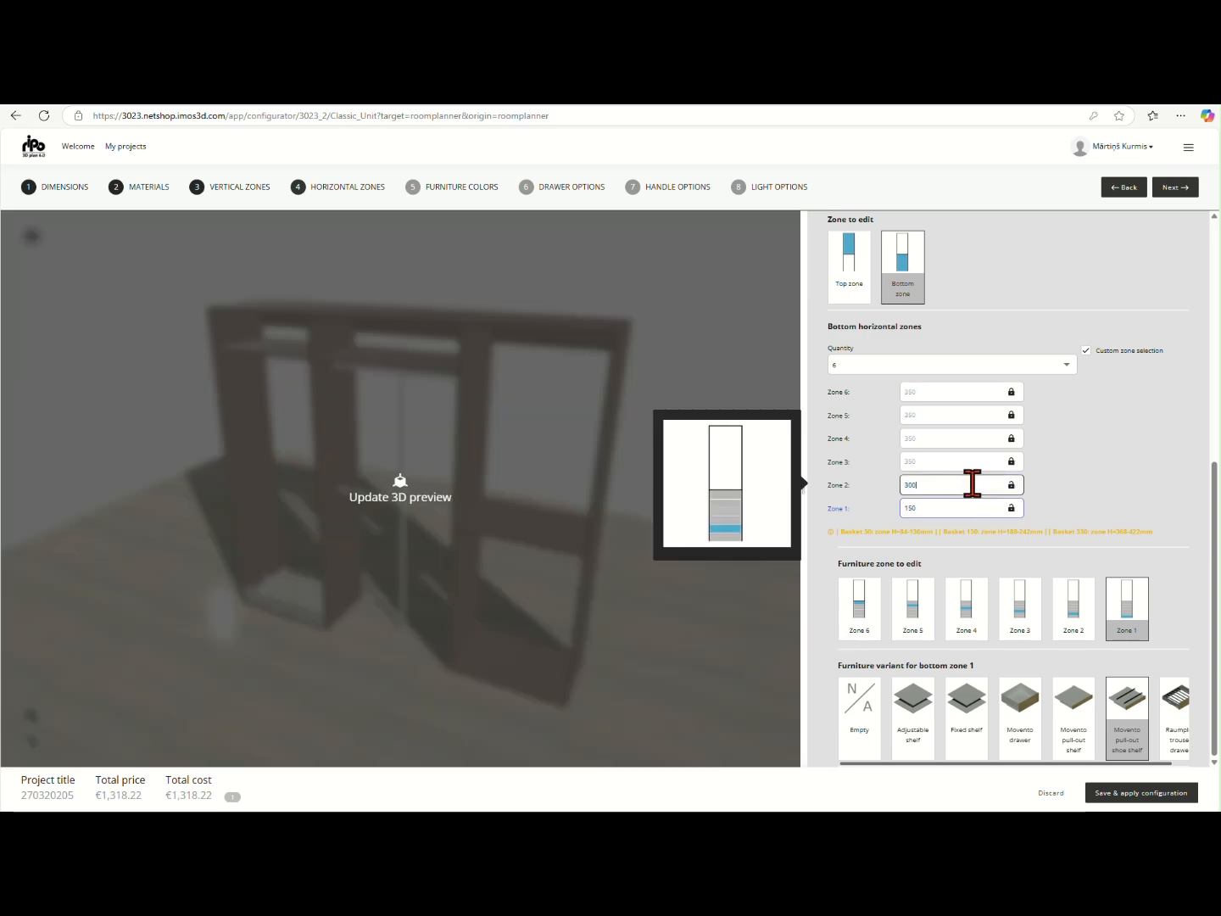
{"action": "left_click", "coordinate": [1059, 625]}
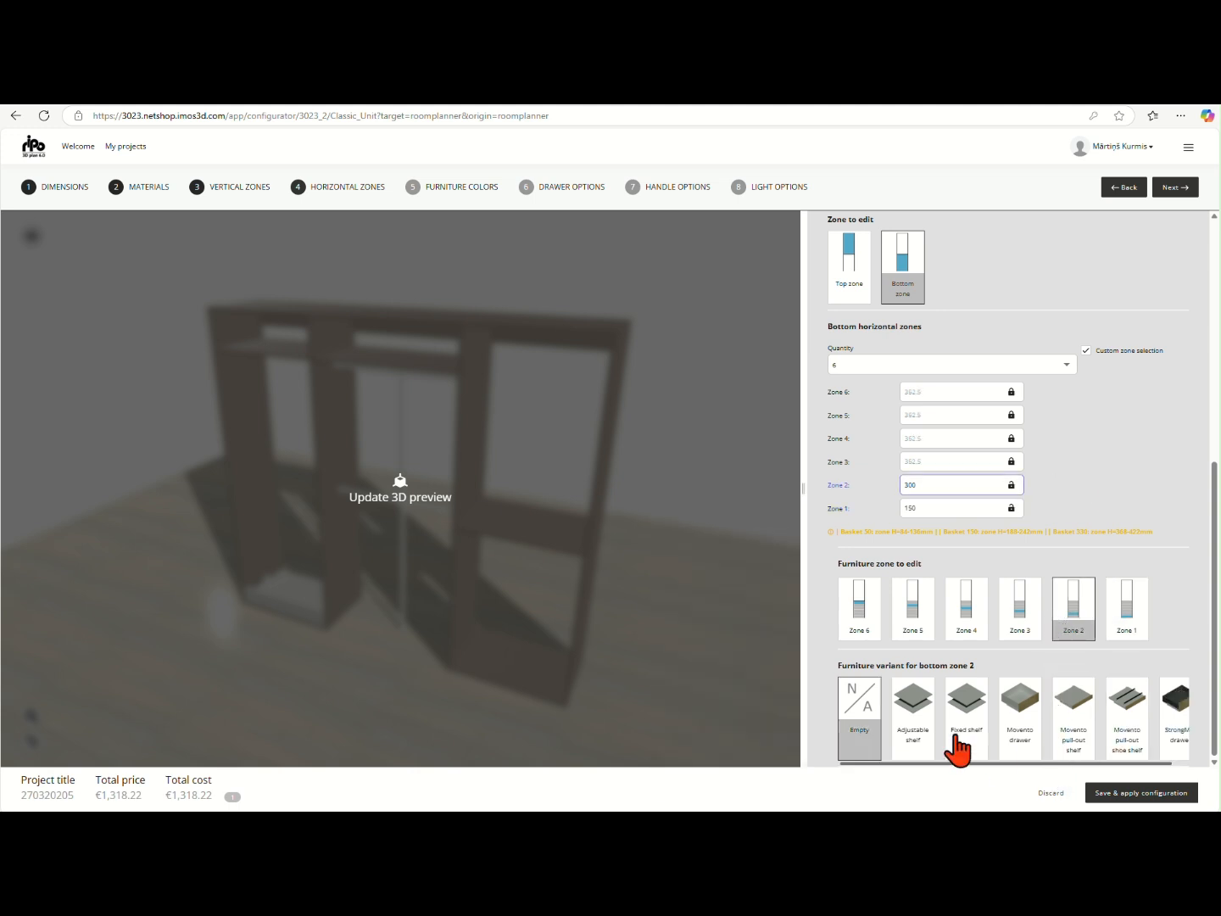
{"action": "left_click", "coordinate": [683, 585]}
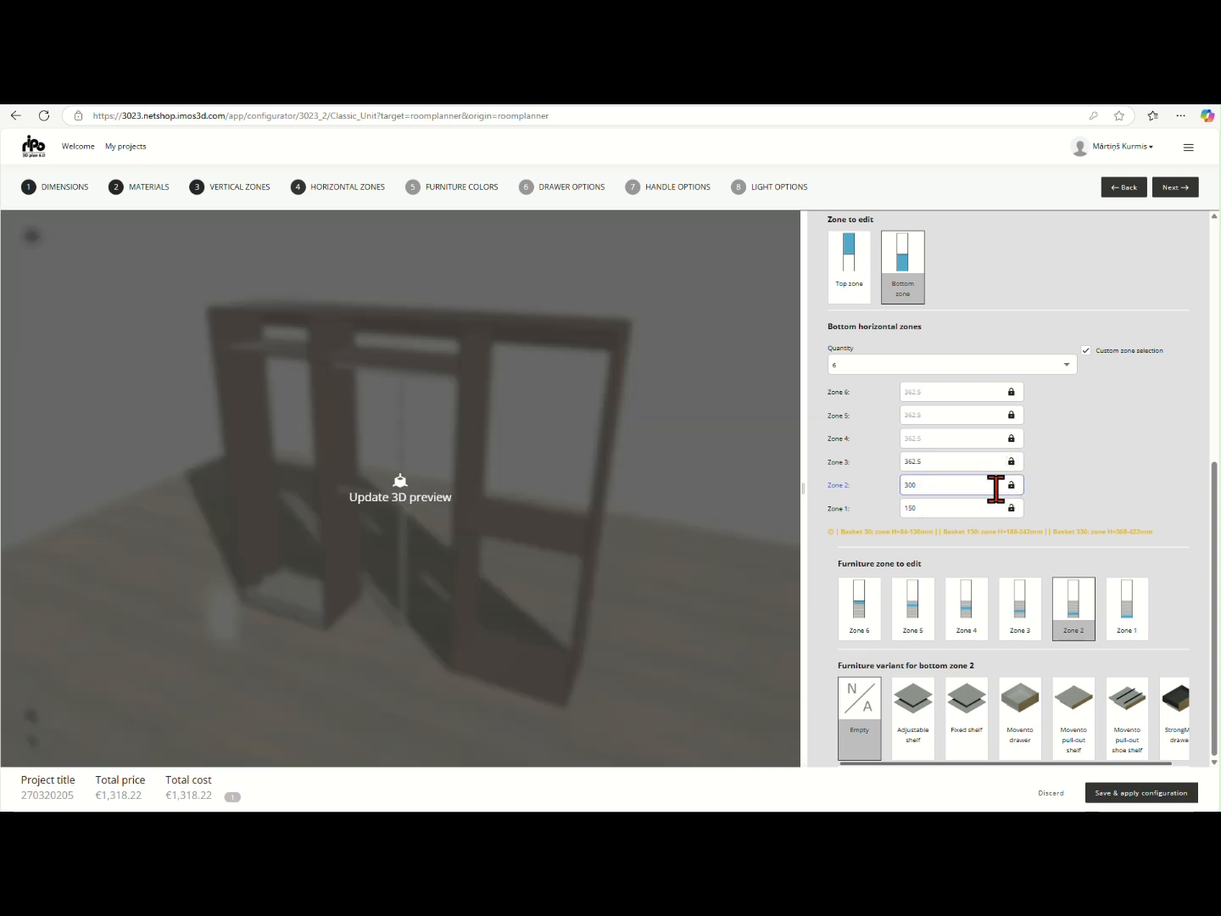
Set bottom horizontal Zone 3 to 200 mm high and fit it with a Movento drawer
{"action": "left_click", "coordinate": [986, 463]}
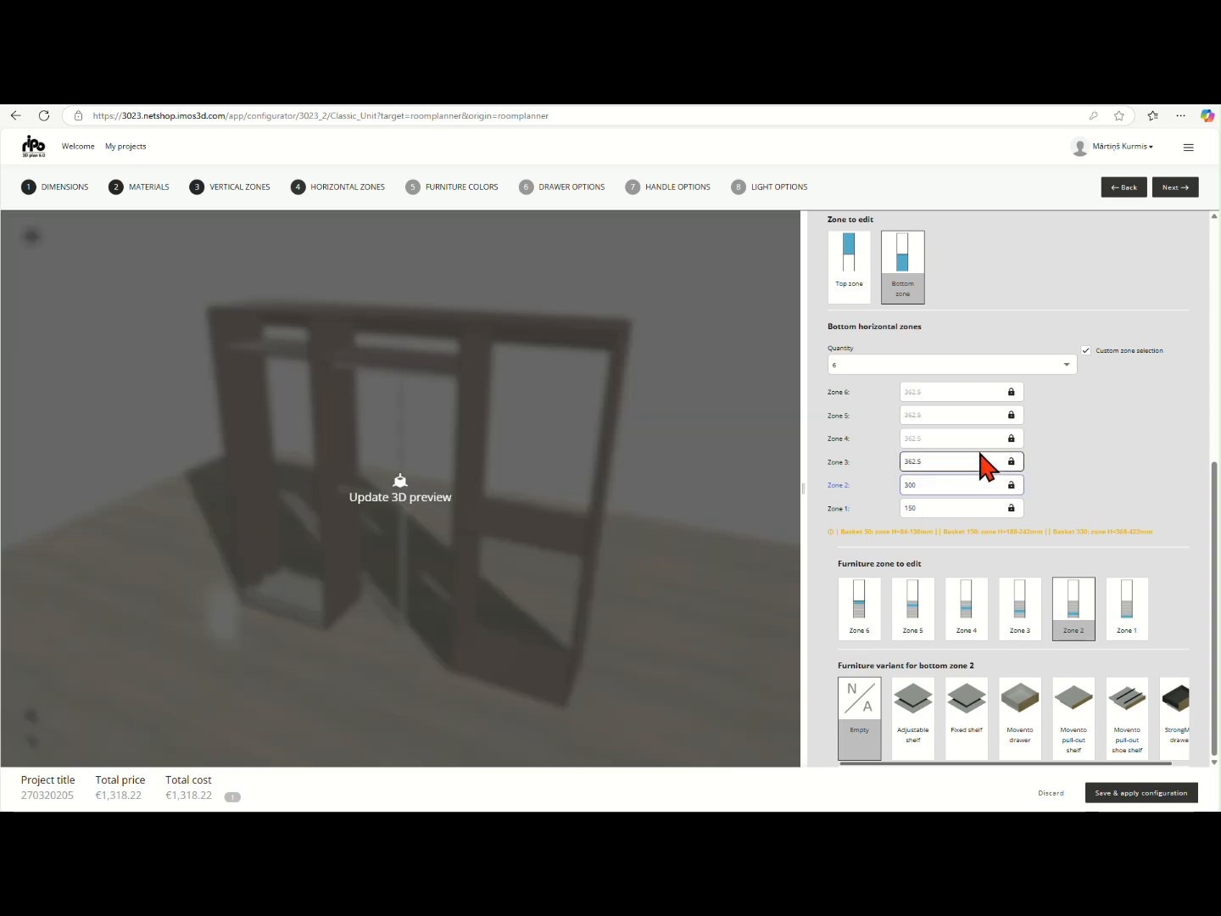
{"action": "type", "text": "200"}
{"action": "left_click", "coordinate": [1098, 458]}
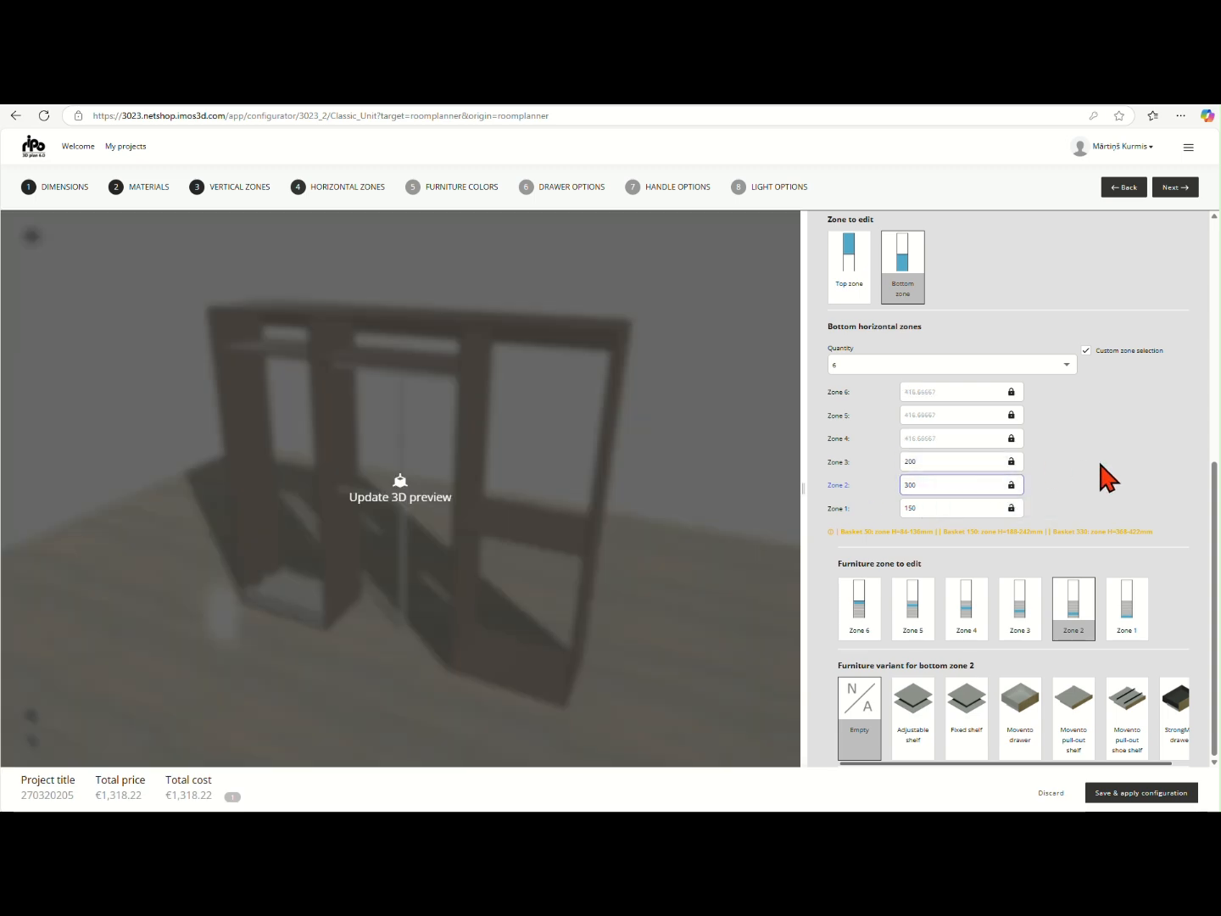
{"action": "left_click", "coordinate": [1034, 598]}
{"action": "left_click", "coordinate": [1021, 710]}
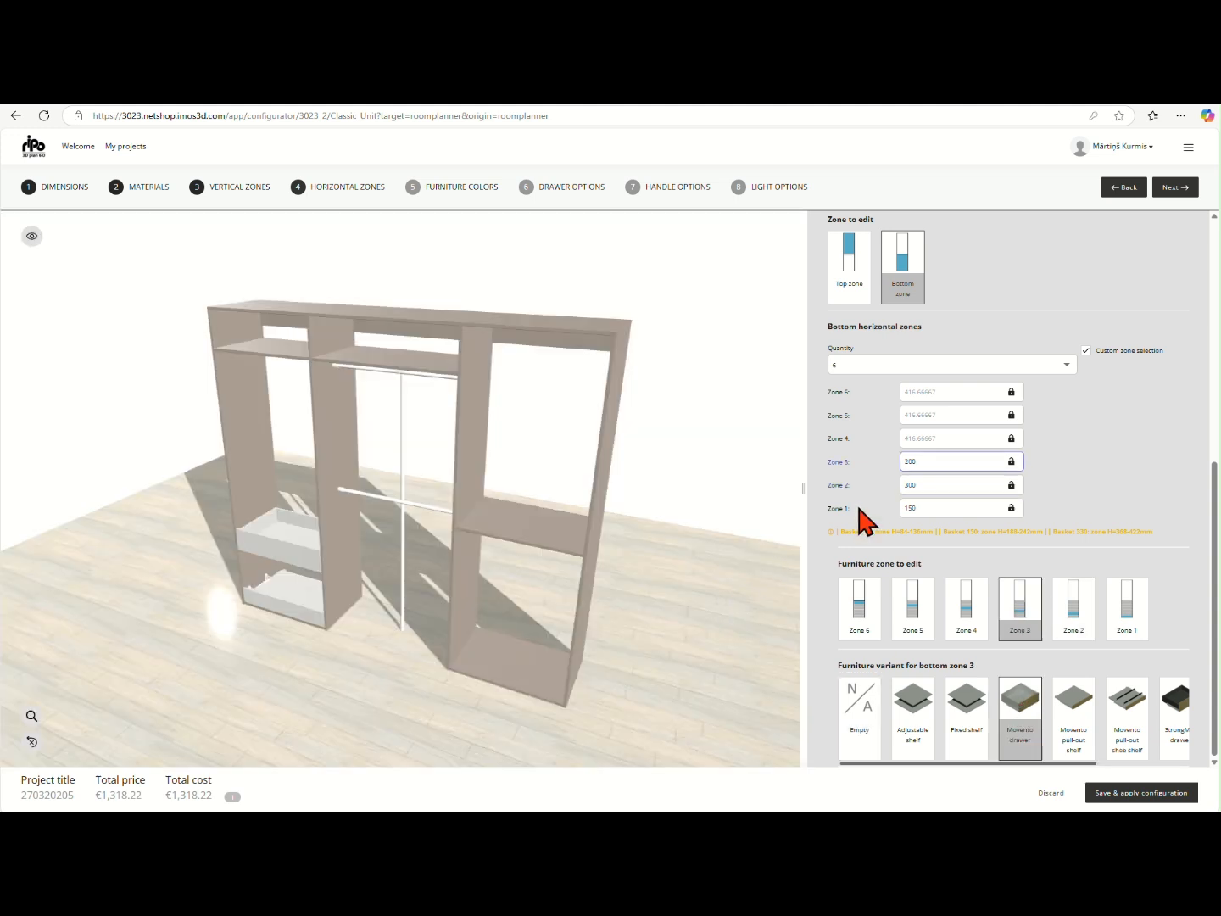
Set bottom horizontal Zone 4 to 200 mm high and fit it with a Movento drawer
{"action": "left_click", "coordinate": [989, 438]}
{"action": "type", "text": "200"}
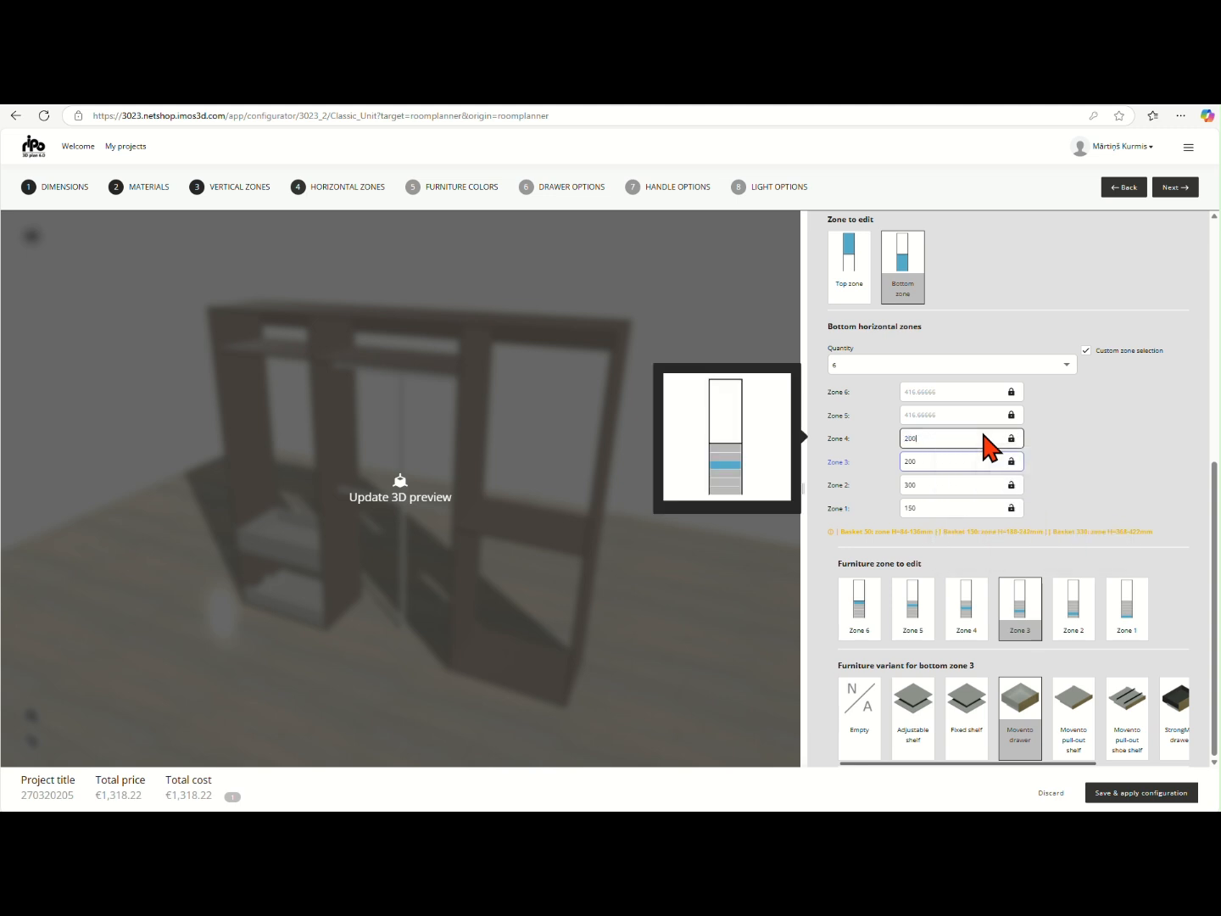
{"action": "left_click", "coordinate": [974, 632]}
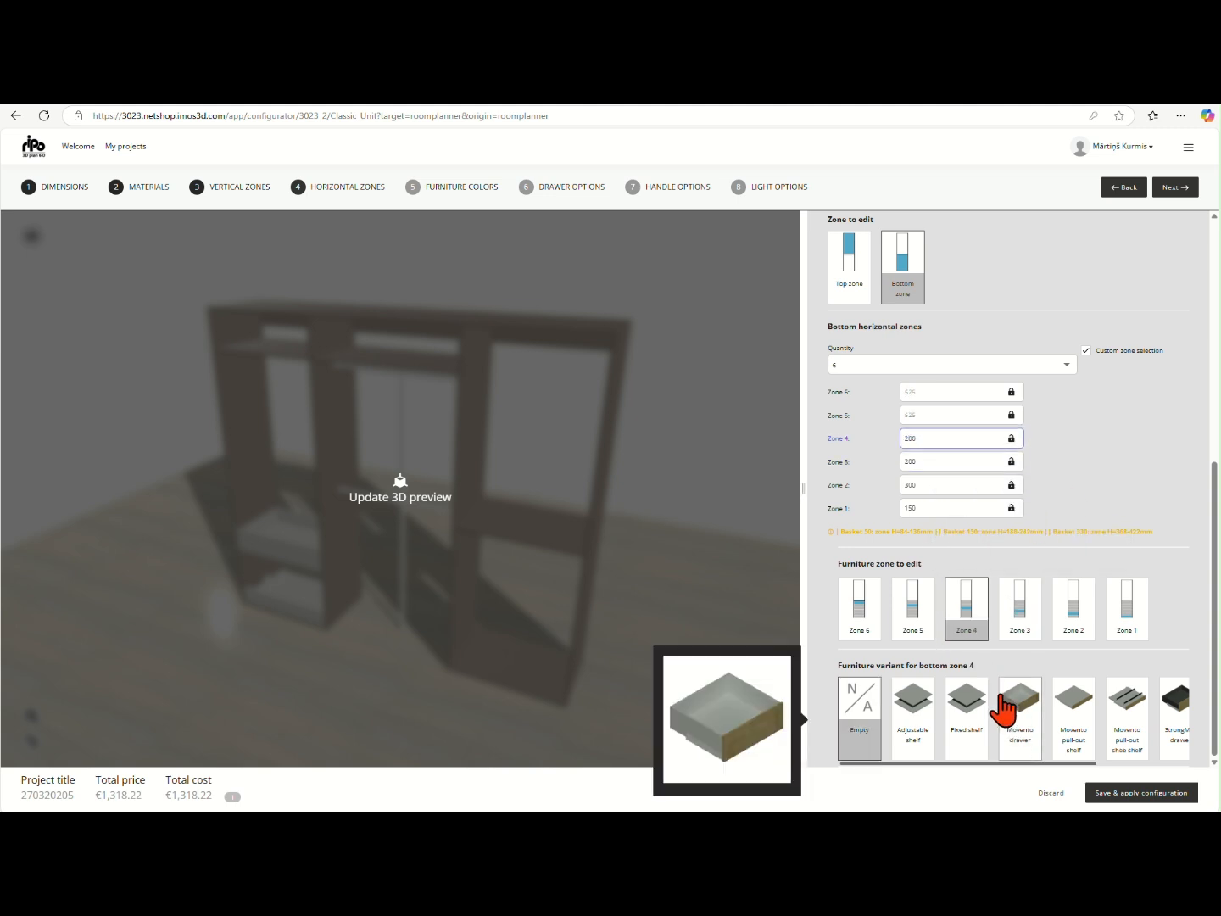
{"action": "left_click", "coordinate": [1010, 713]}
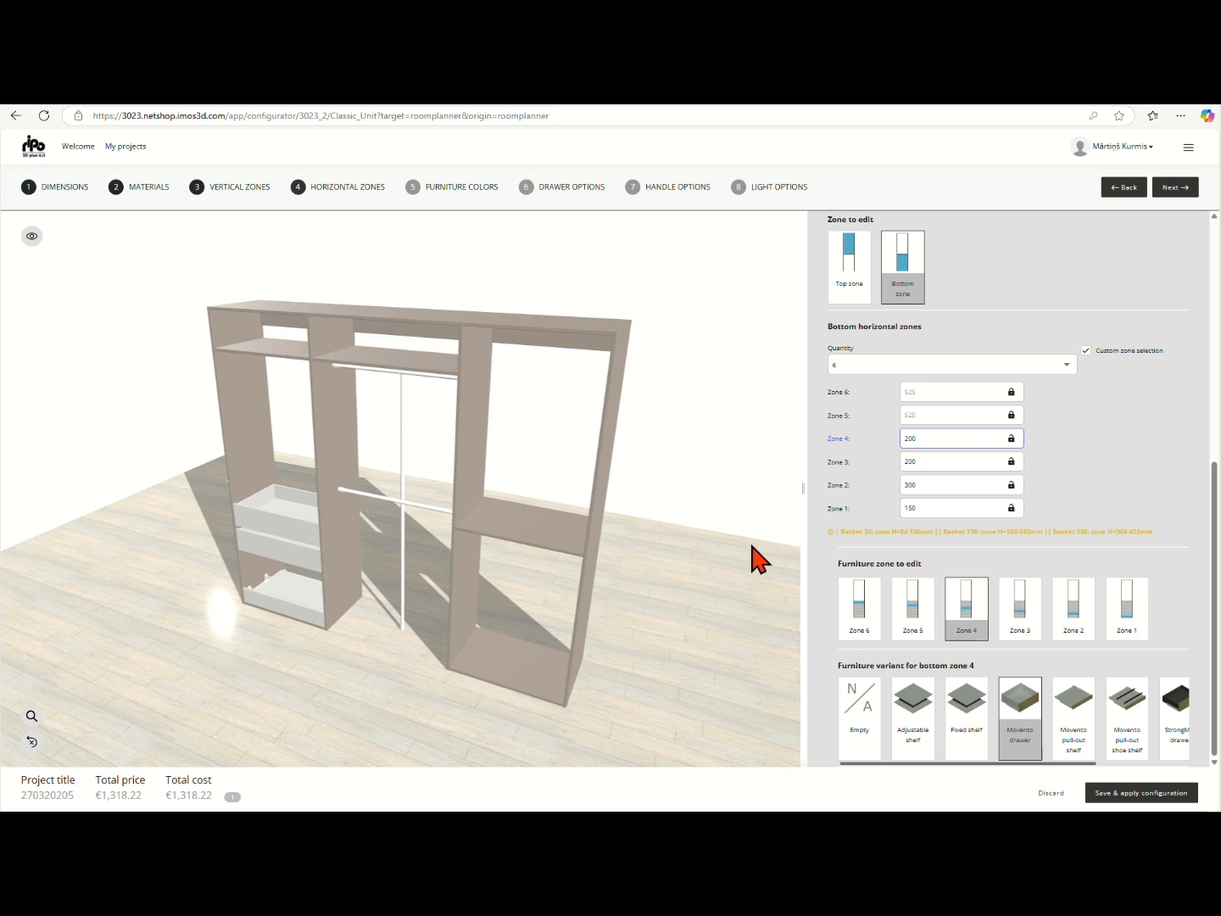
Set bottom horizontal Zone 5 to 18 mm with a Fixed shelf and fit Zone 6 with the Adjustable shelf variant
{"action": "left_click", "coordinate": [973, 415]}
{"action": "type", "text": "18"}
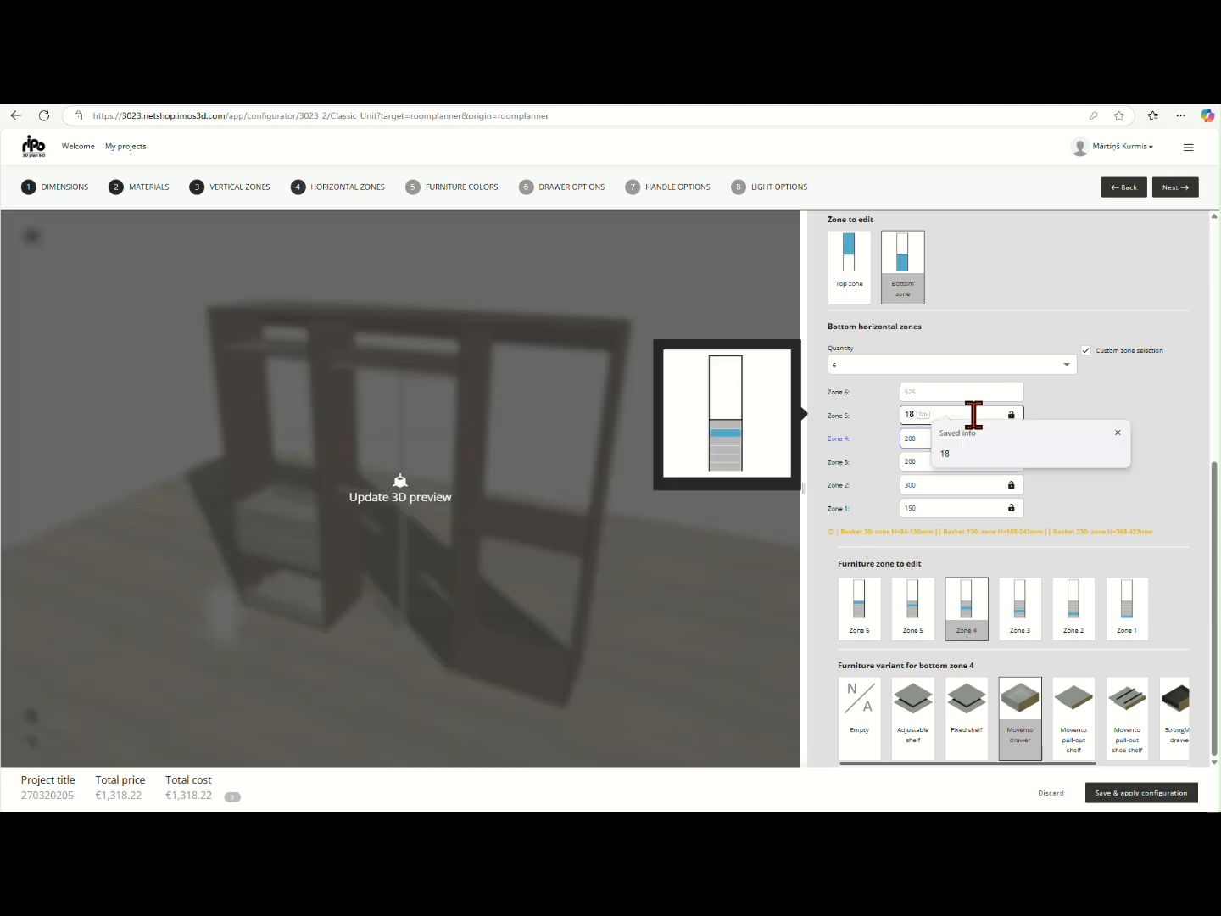
{"action": "left_click", "coordinate": [920, 611]}
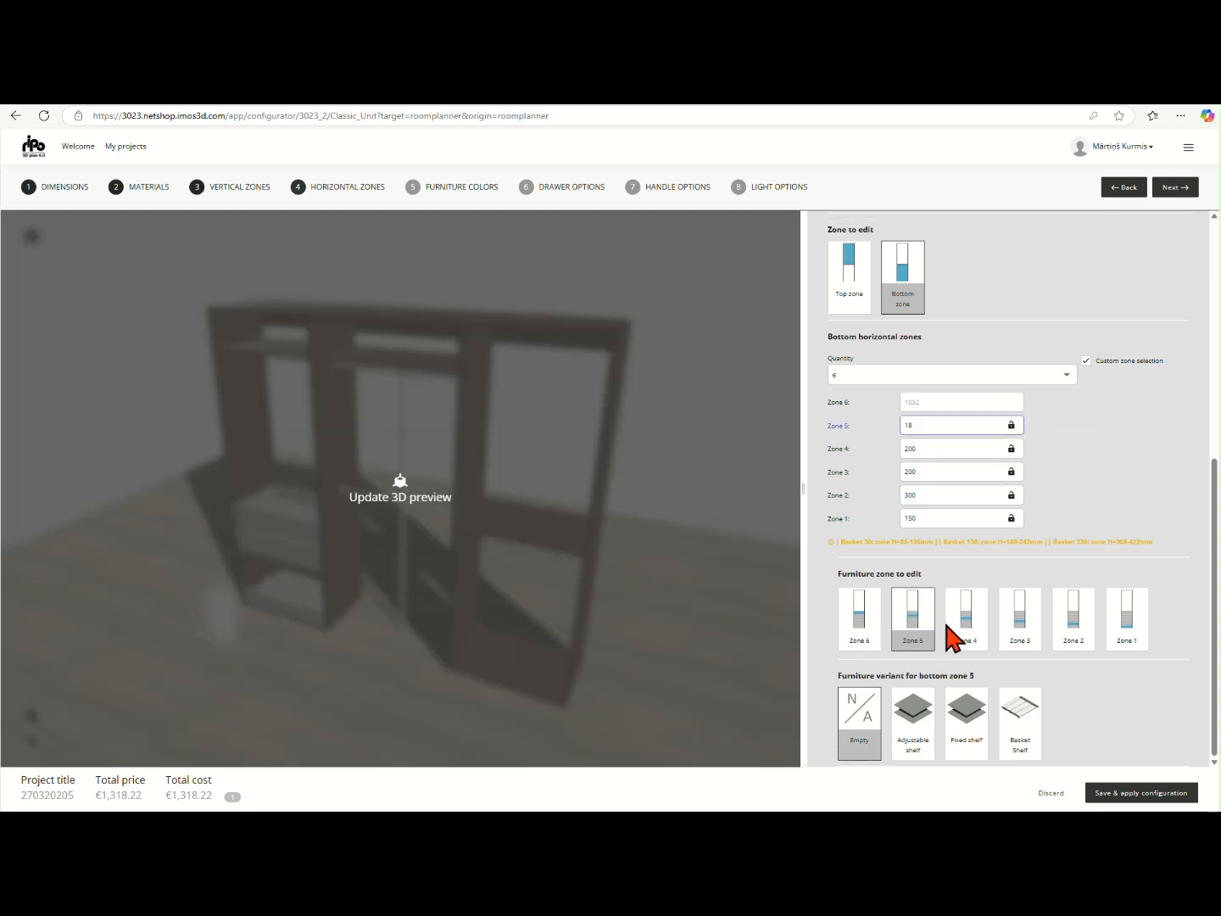
{"action": "left_click", "coordinate": [964, 722]}
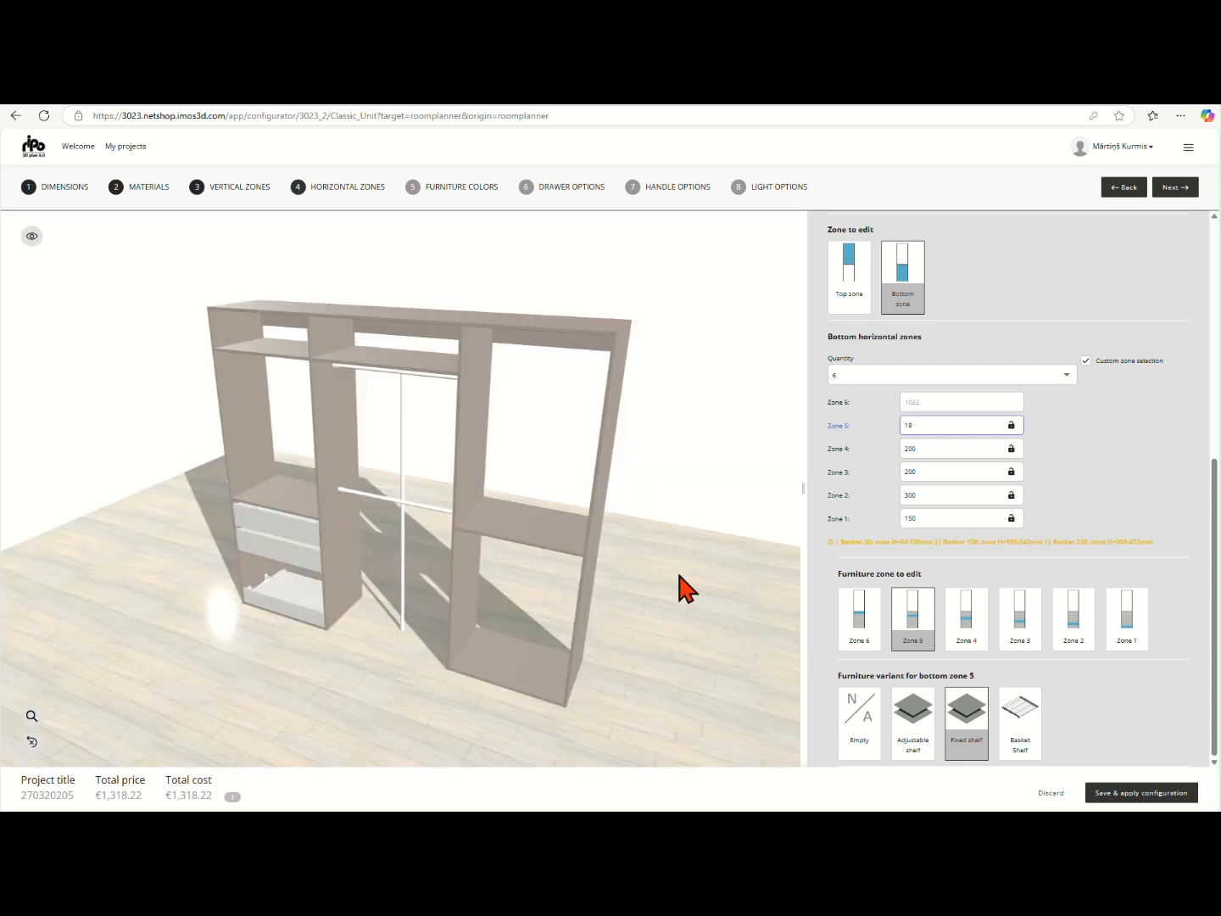
{"action": "left_click", "coordinate": [855, 628]}
{"action": "left_click", "coordinate": [913, 717]}
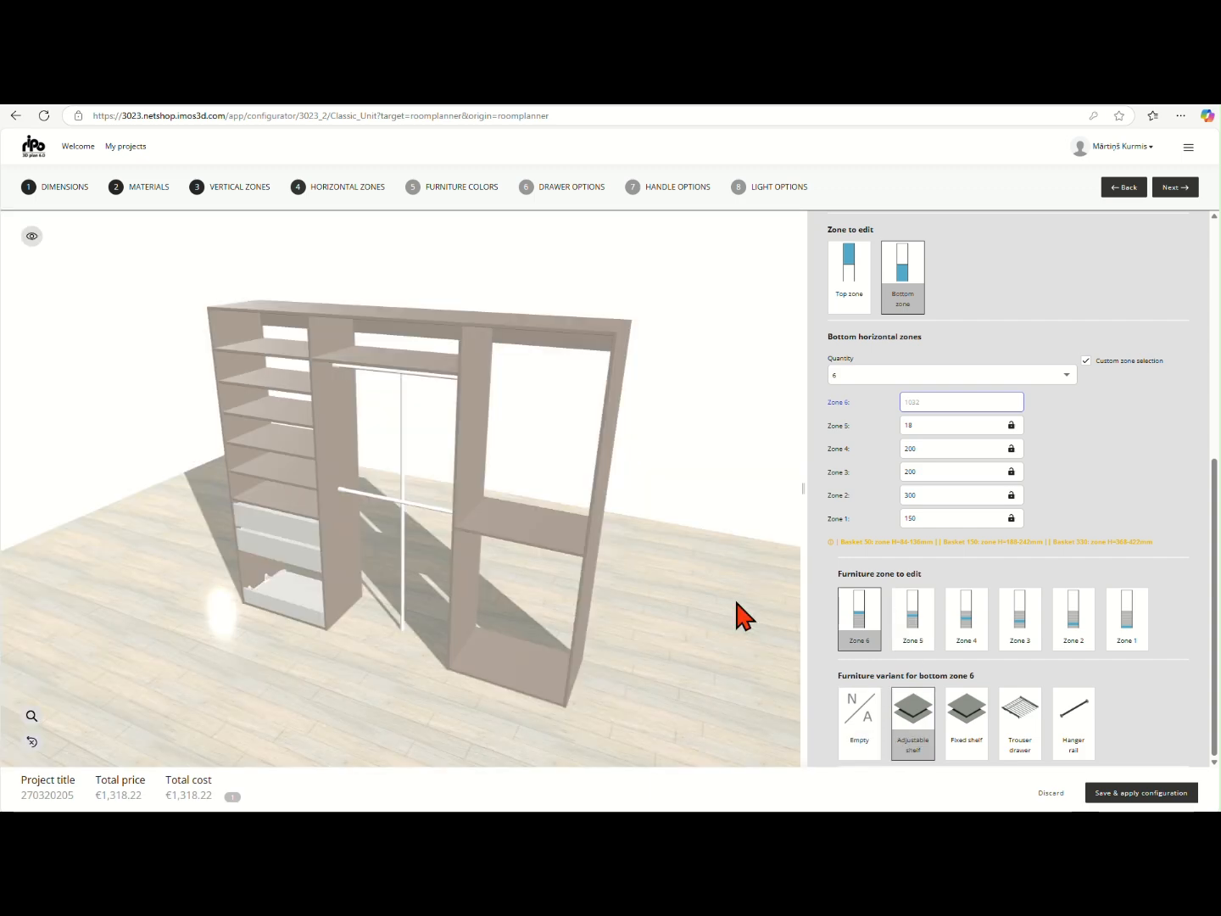
Copy the layout of vertical Zone 1 to vertical Zone 3
{"action": "scroll", "coordinate": [1064, 485], "scroll_direction": "up", "scroll_amount": 5}
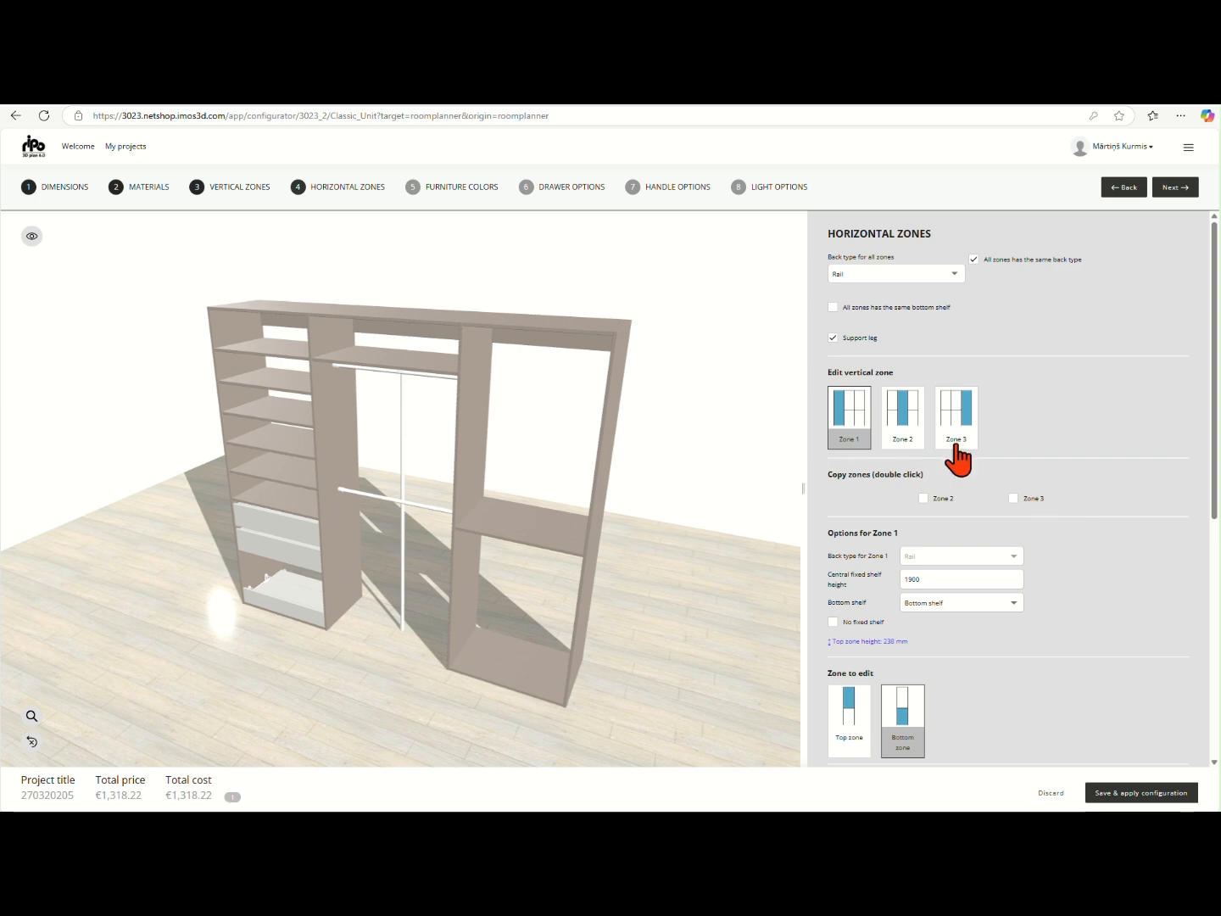
{"action": "left_click", "coordinate": [958, 450]}
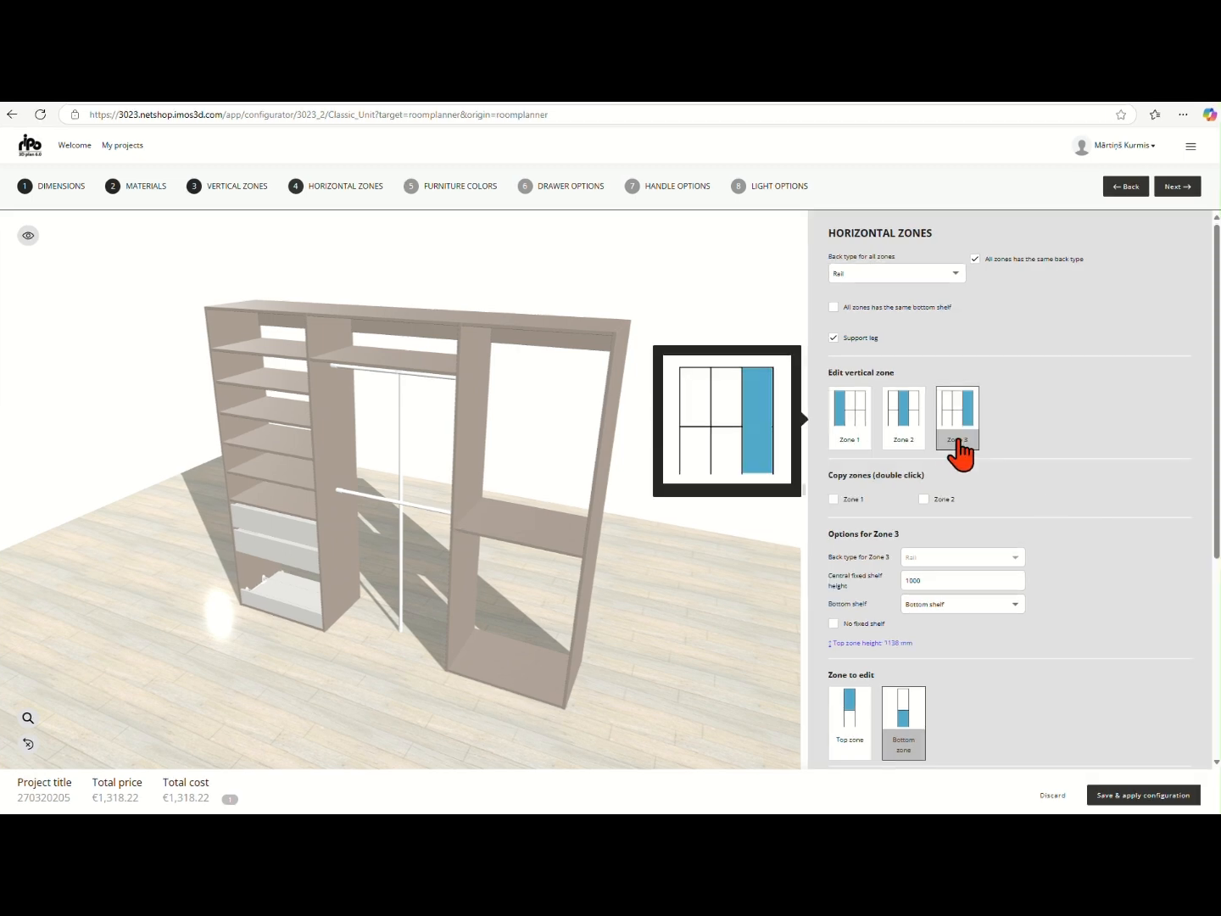
{"action": "scroll", "coordinate": [1022, 429], "scroll_direction": "down", "scroll_amount": 1}
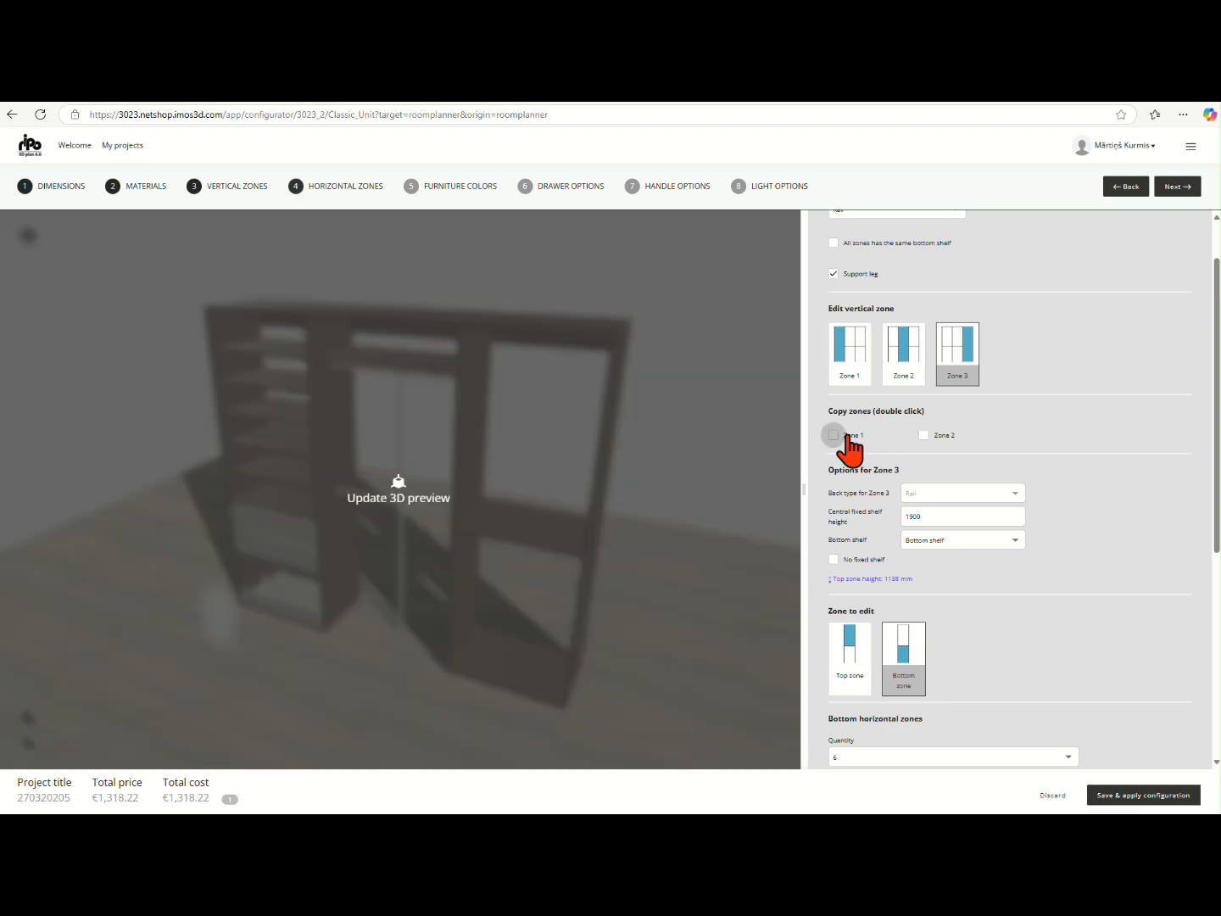
{"action": "double_click", "coordinate": [835, 435]}
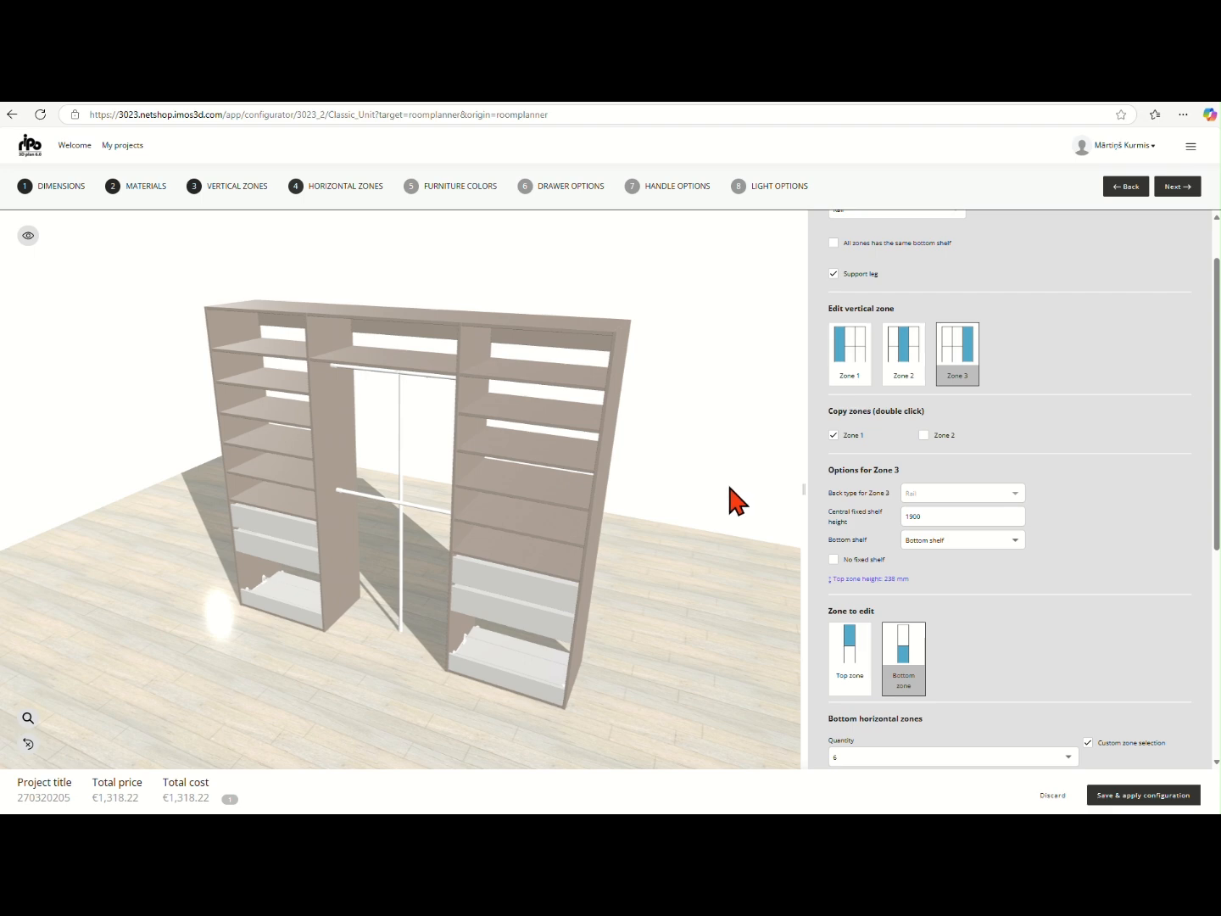
{"action": "left_click_drag", "start_coordinate": [485, 646], "coordinate": [514, 609]}
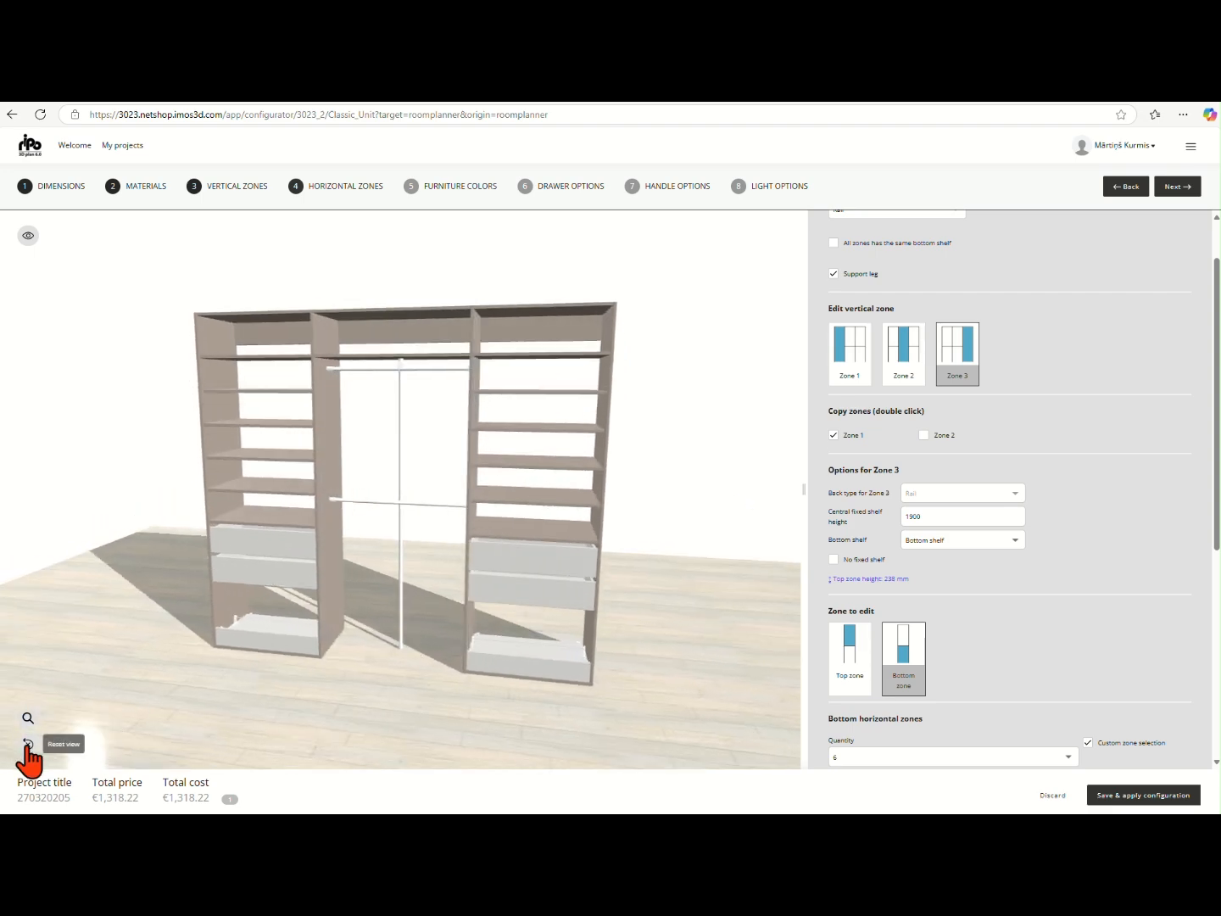
{"action": "left_click", "coordinate": [27, 744]}
Turn off the Zone 1 copy option for vertical Zone 3 so its layout can be edited separately
{"action": "scroll", "coordinate": [1025, 564], "scroll_direction": "down", "scroll_amount": 3}
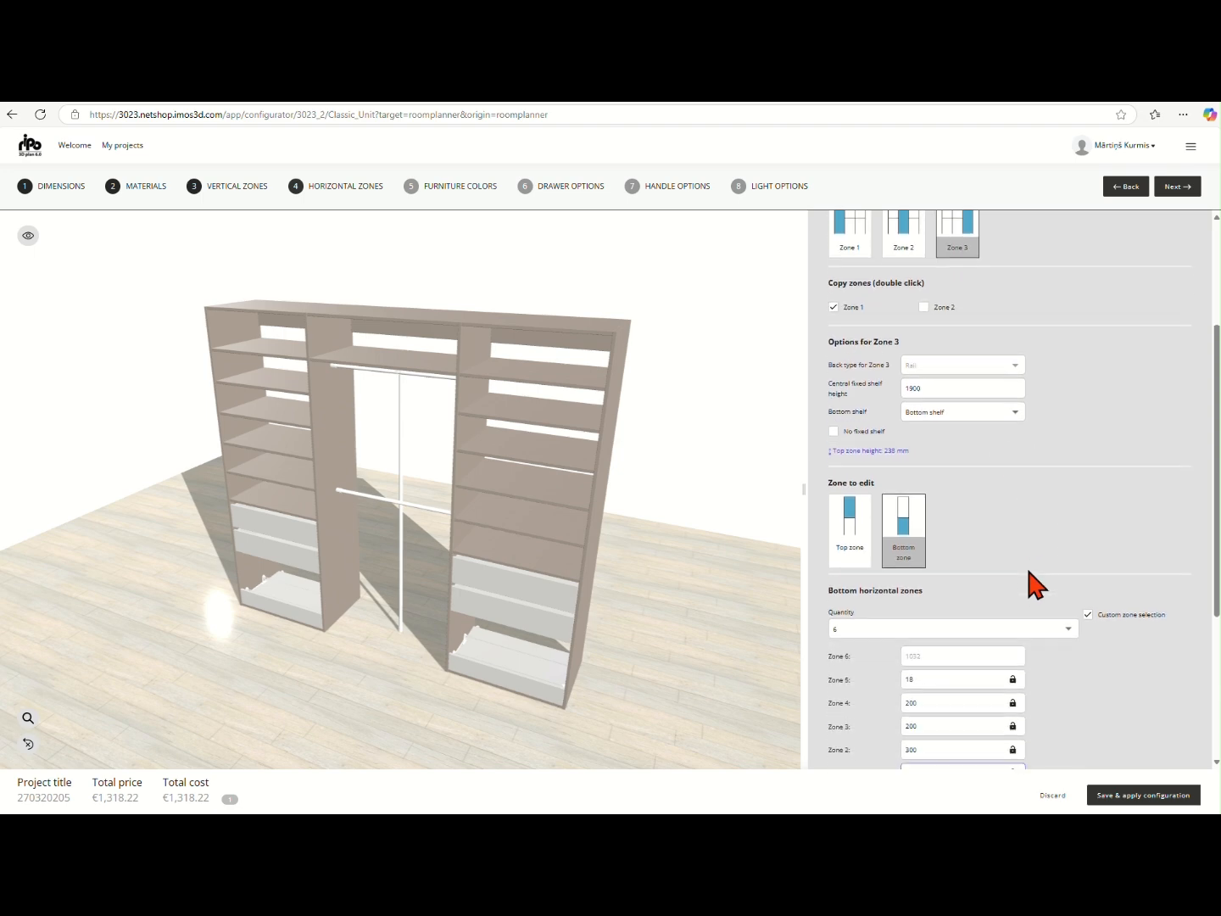
{"action": "scroll", "coordinate": [1044, 560], "scroll_direction": "up", "scroll_amount": 1}
{"action": "double_click", "coordinate": [834, 308]}
{"action": "scroll", "coordinate": [1009, 542], "scroll_direction": "down", "scroll_amount": 1}
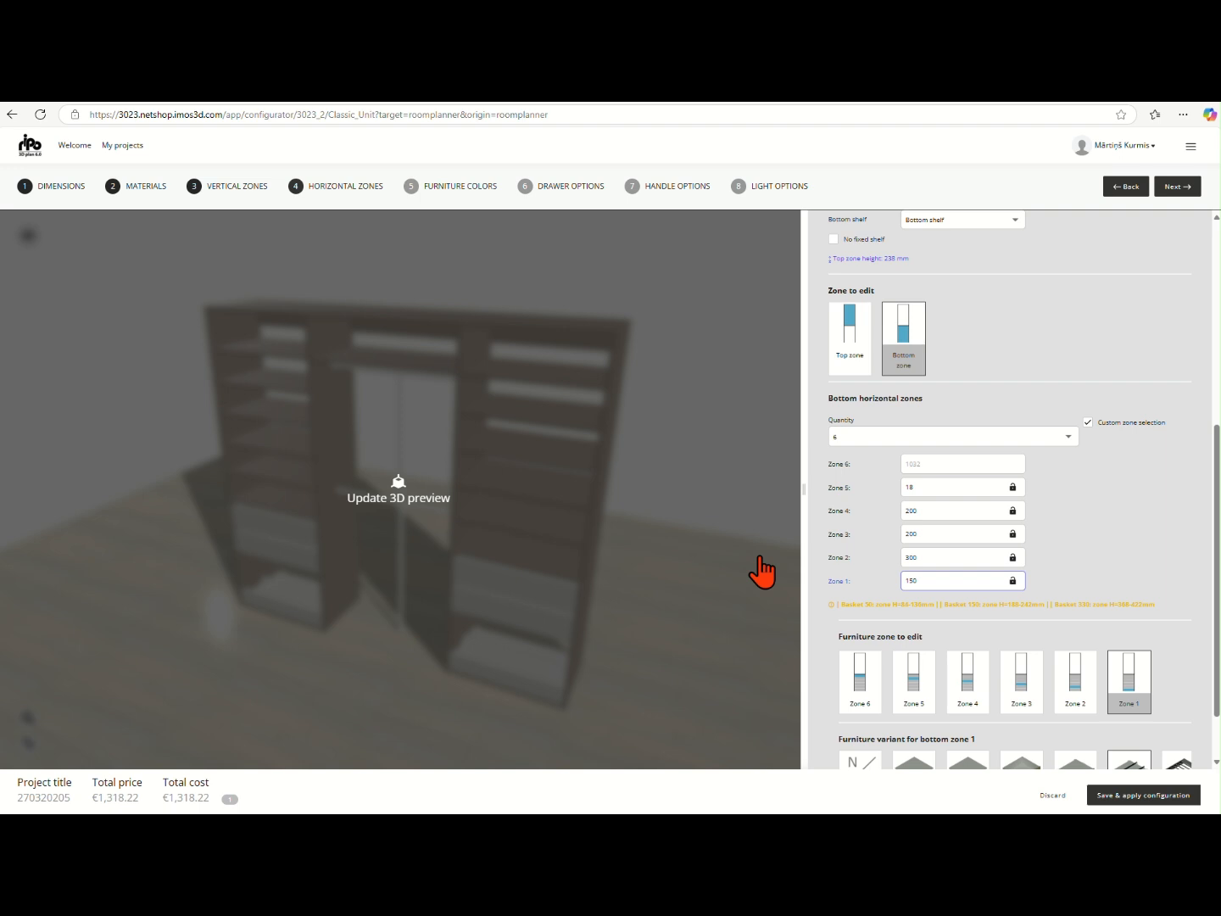
{"action": "scroll", "coordinate": [1081, 570], "scroll_direction": "down", "scroll_amount": 1}
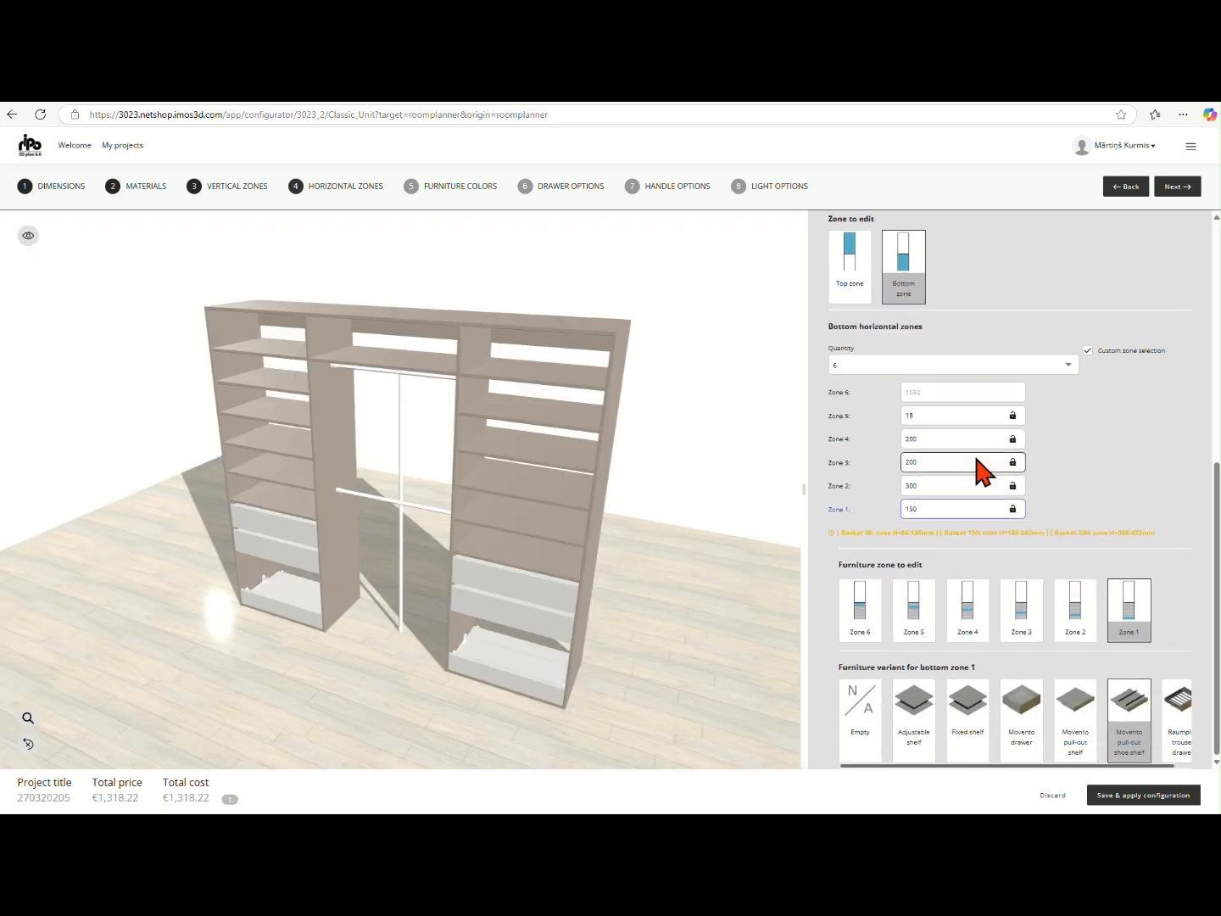
Replace the Movento drawers in horizontal Zones 3 and 4 of vertical Zone 3 with Baskets and update the 3D preview
{"action": "left_click", "coordinate": [1025, 626]}
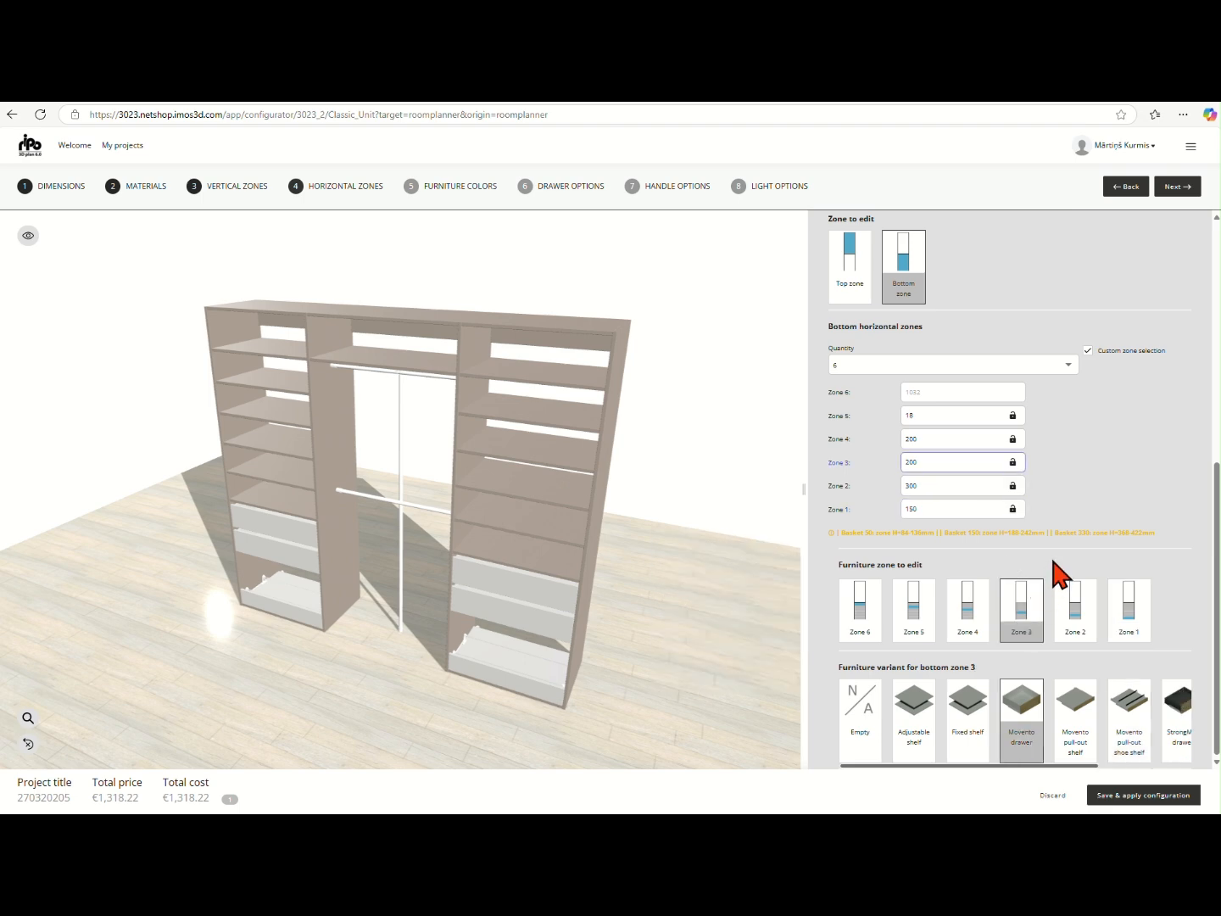
{"action": "scroll", "coordinate": [1065, 717], "scroll_direction": "right", "scroll_amount": 2}
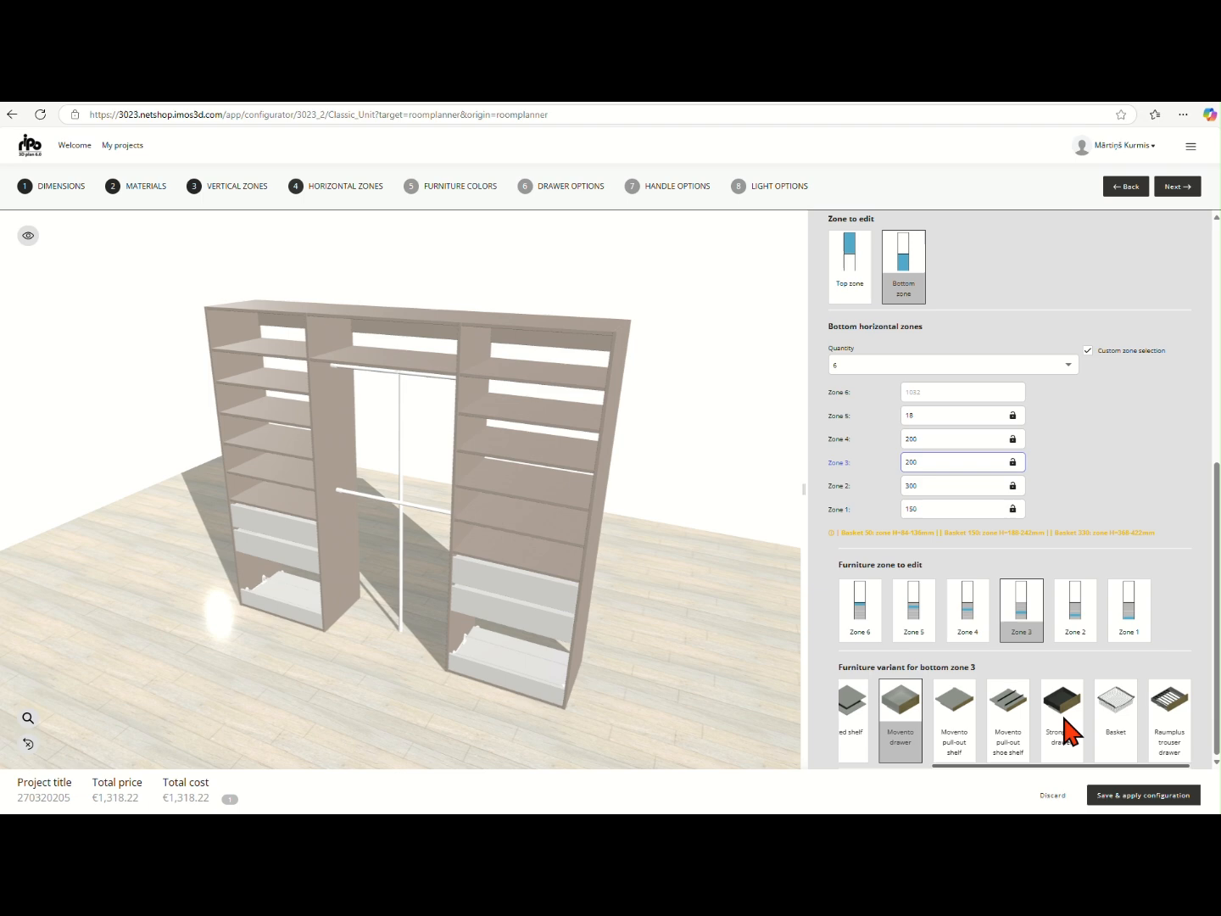
{"action": "left_click", "coordinate": [1114, 721]}
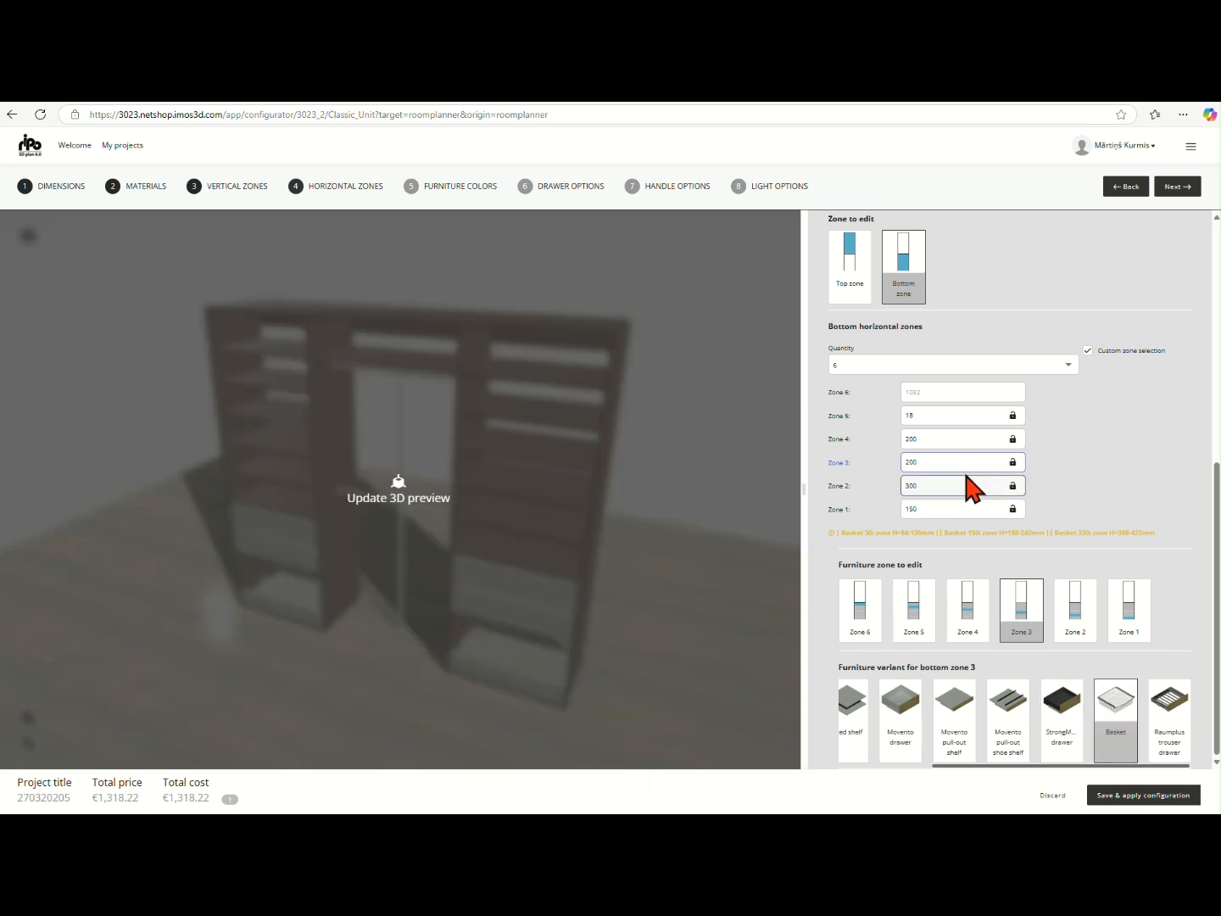
{"action": "left_click", "coordinate": [975, 619]}
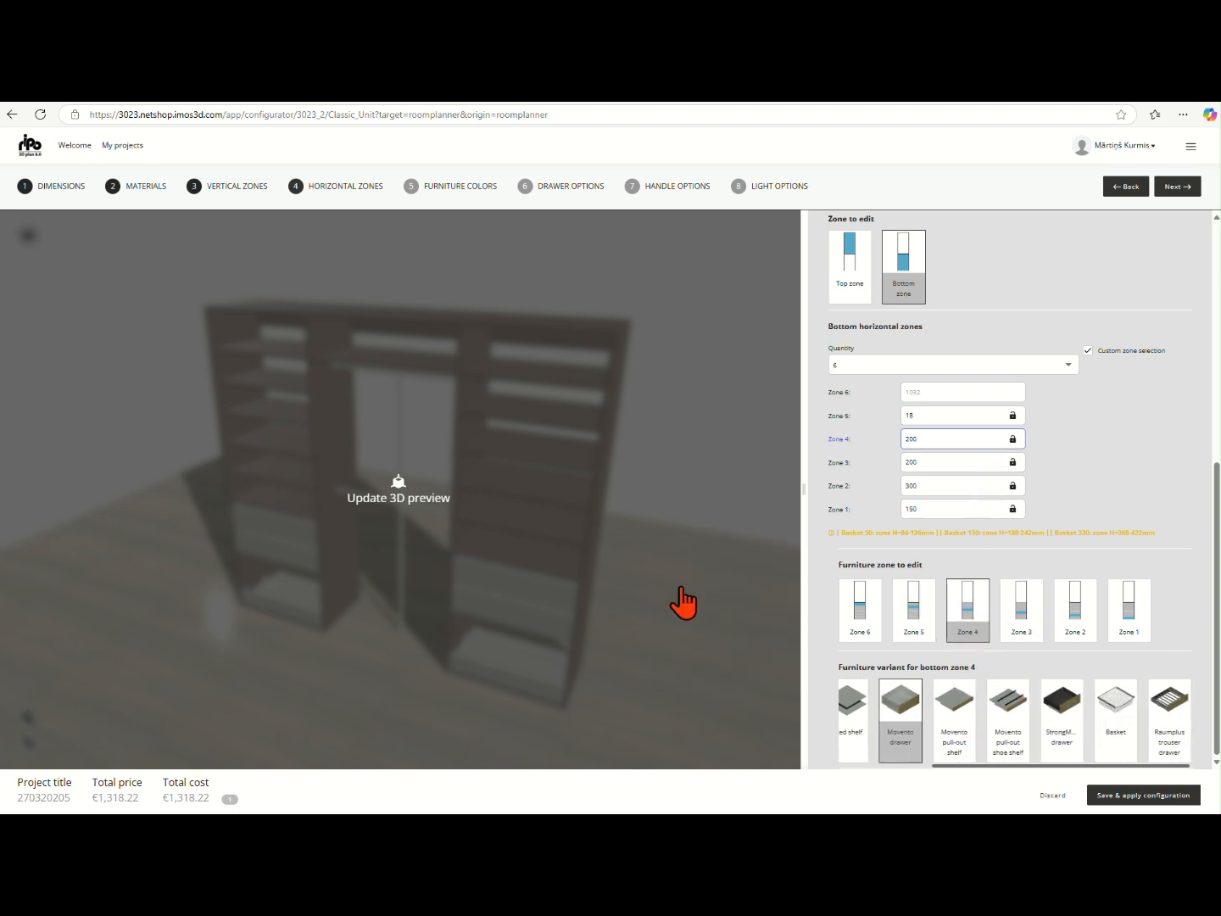
{"action": "left_click", "coordinate": [1126, 723]}
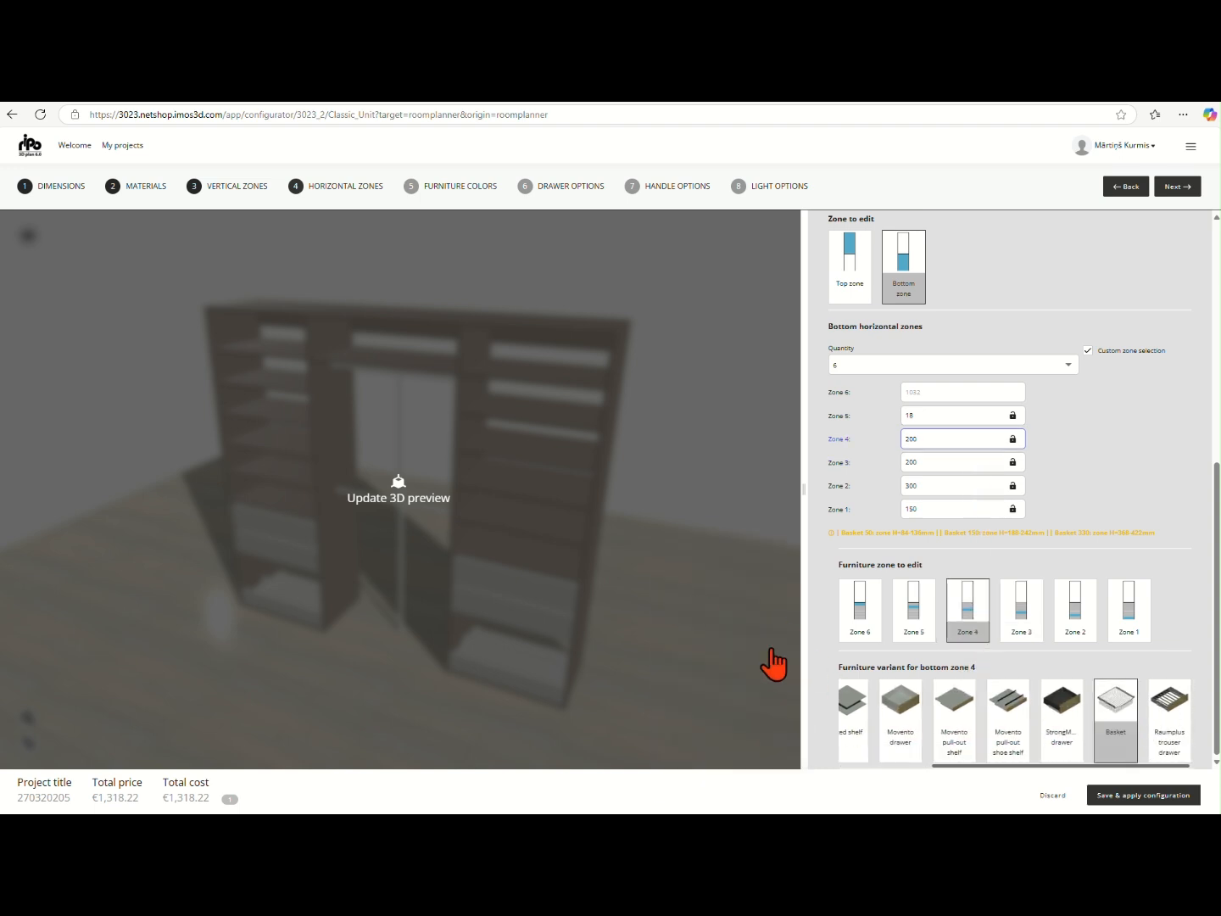
{"action": "left_click", "coordinate": [691, 649]}
Fit a Hanger rail in bottom horizontal Zone 6 of vertical Zone 3 and update the 3D preview
{"action": "left_click", "coordinate": [855, 609]}
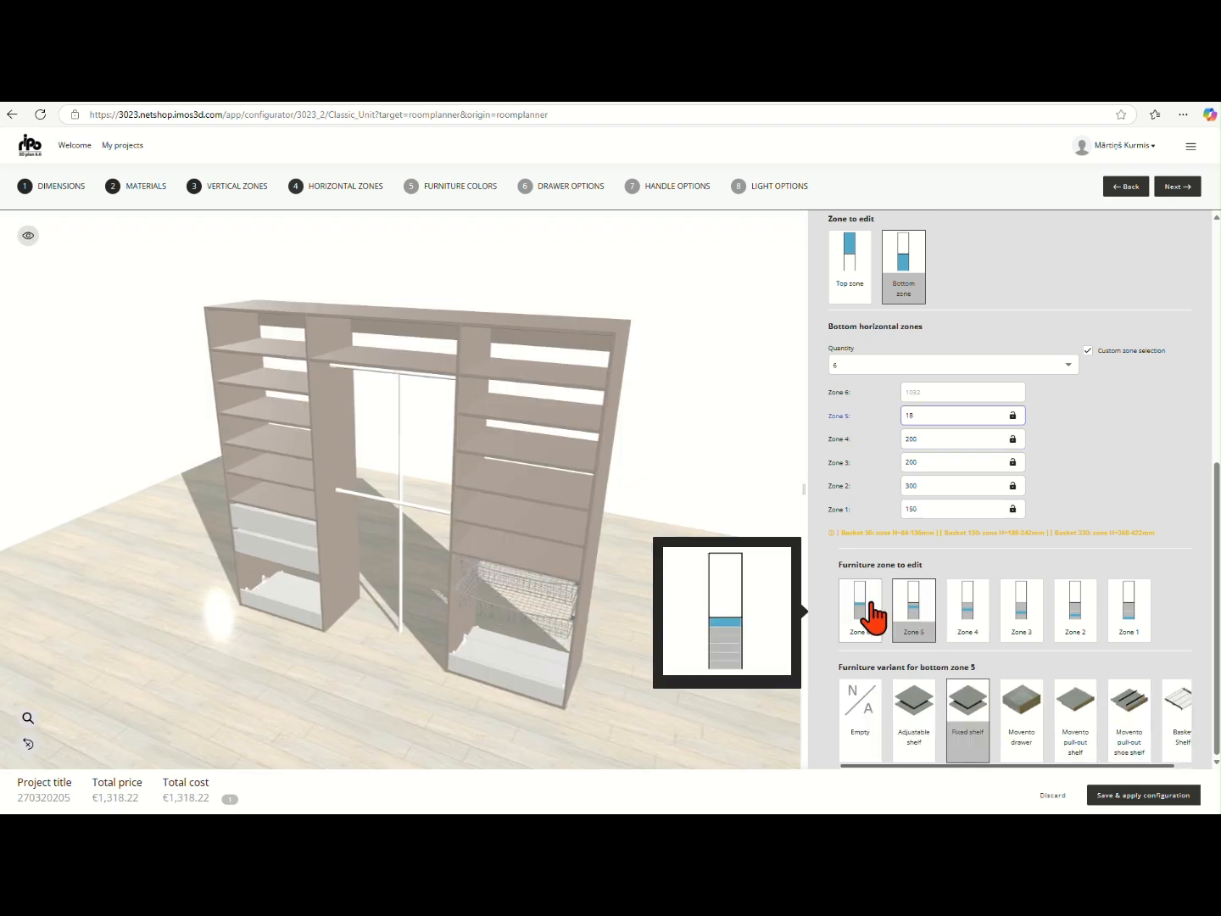
{"action": "left_click", "coordinate": [1072, 737]}
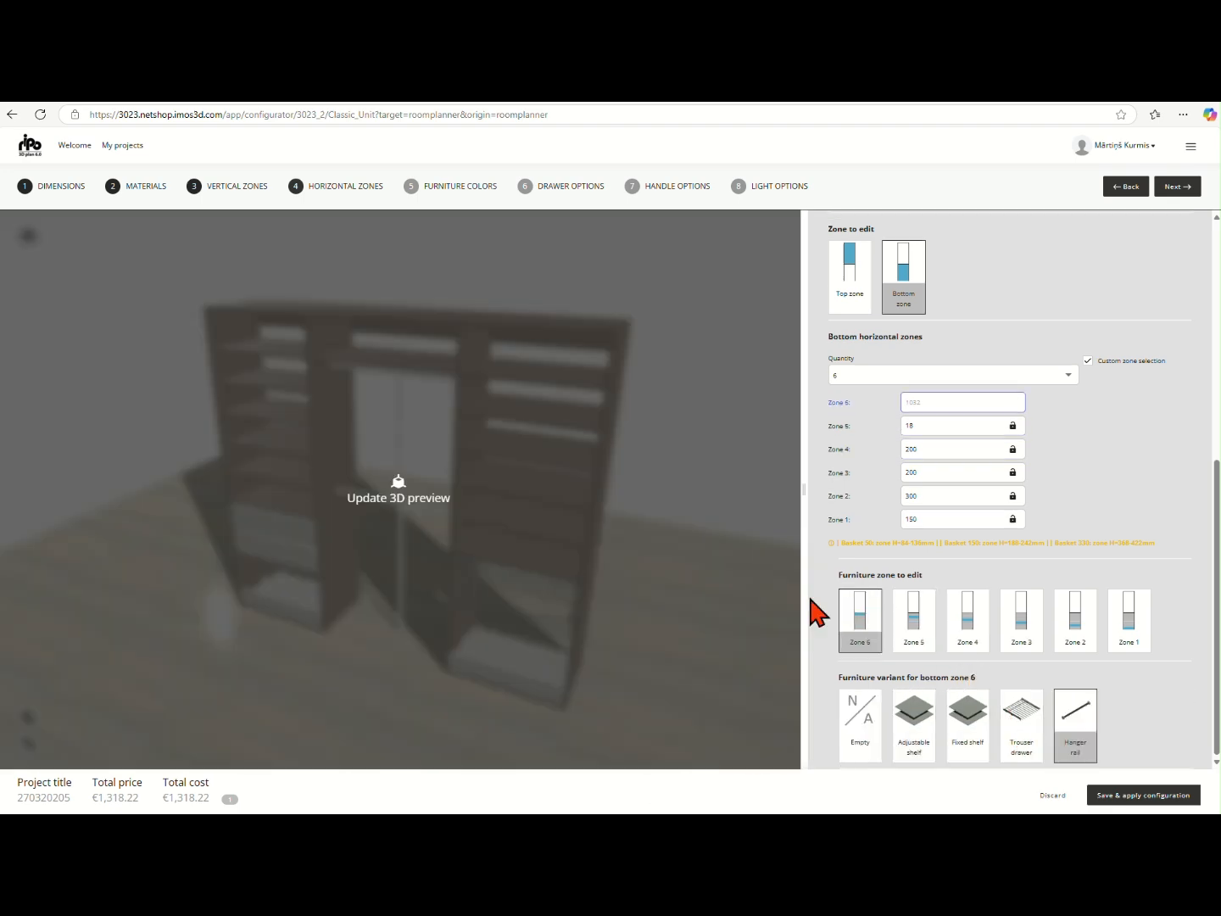
{"action": "left_click", "coordinate": [754, 594]}
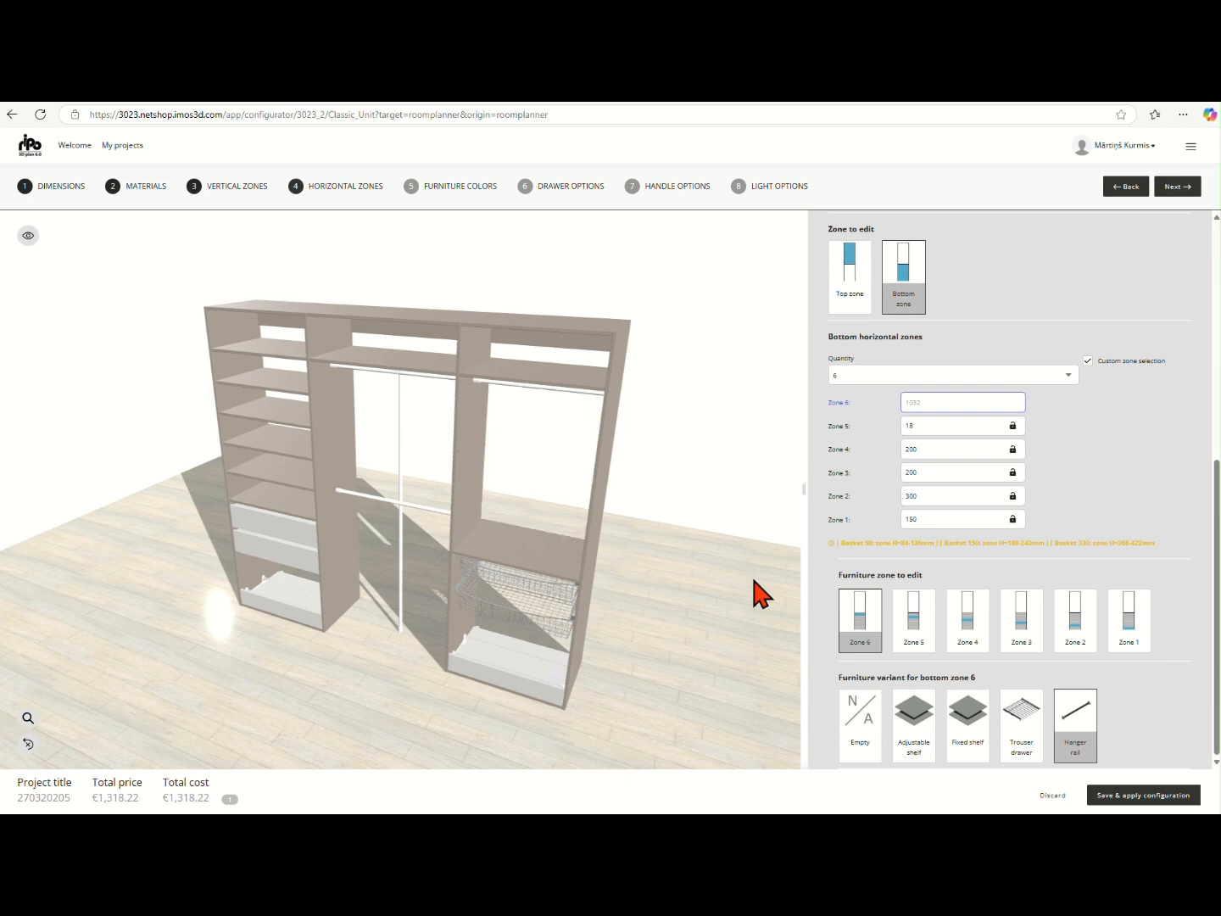
Examine the shelf support color, borehole count and clothes rack color choices in the furniture color settings
{"action": "scroll", "coordinate": [1000, 610], "scroll_direction": "up", "scroll_amount": 5}
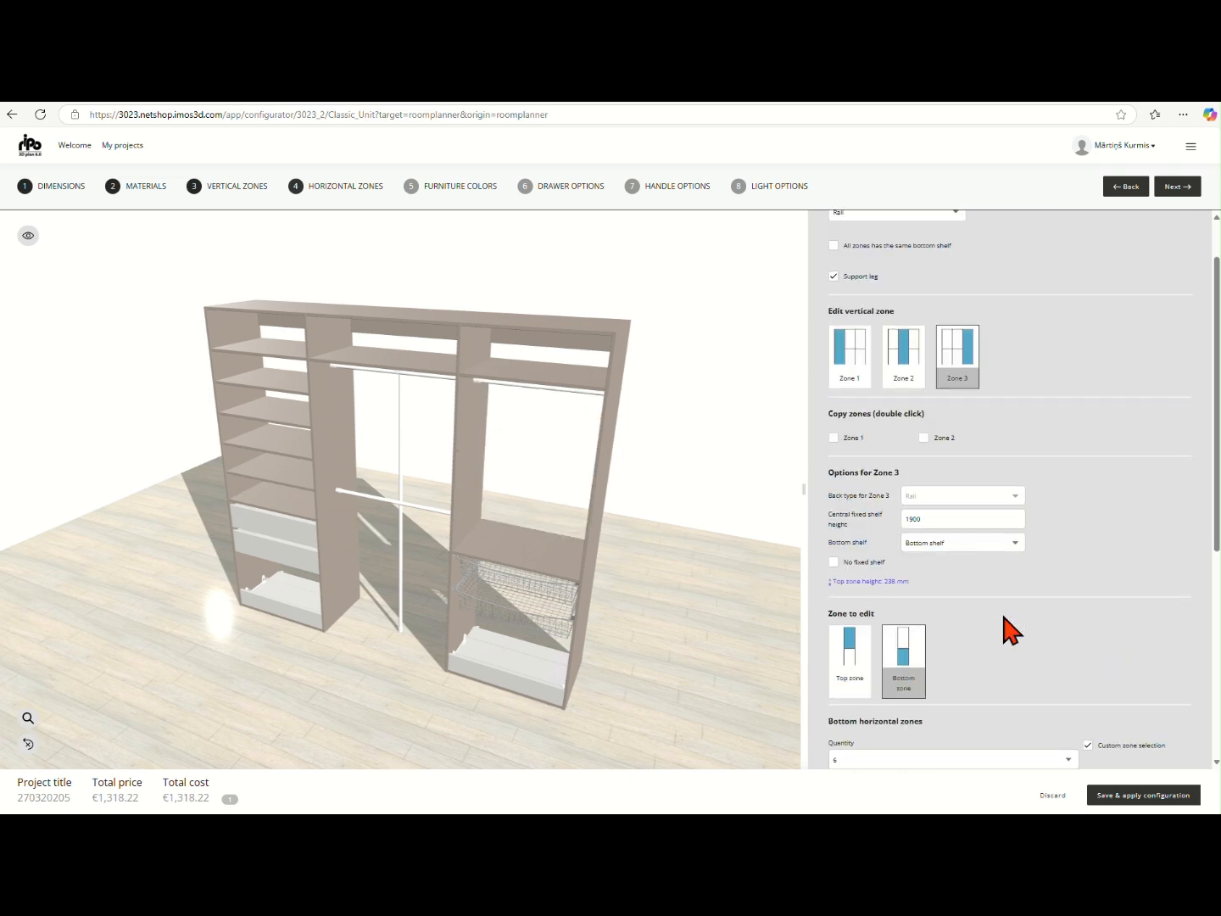
{"action": "left_click", "coordinate": [458, 188]}
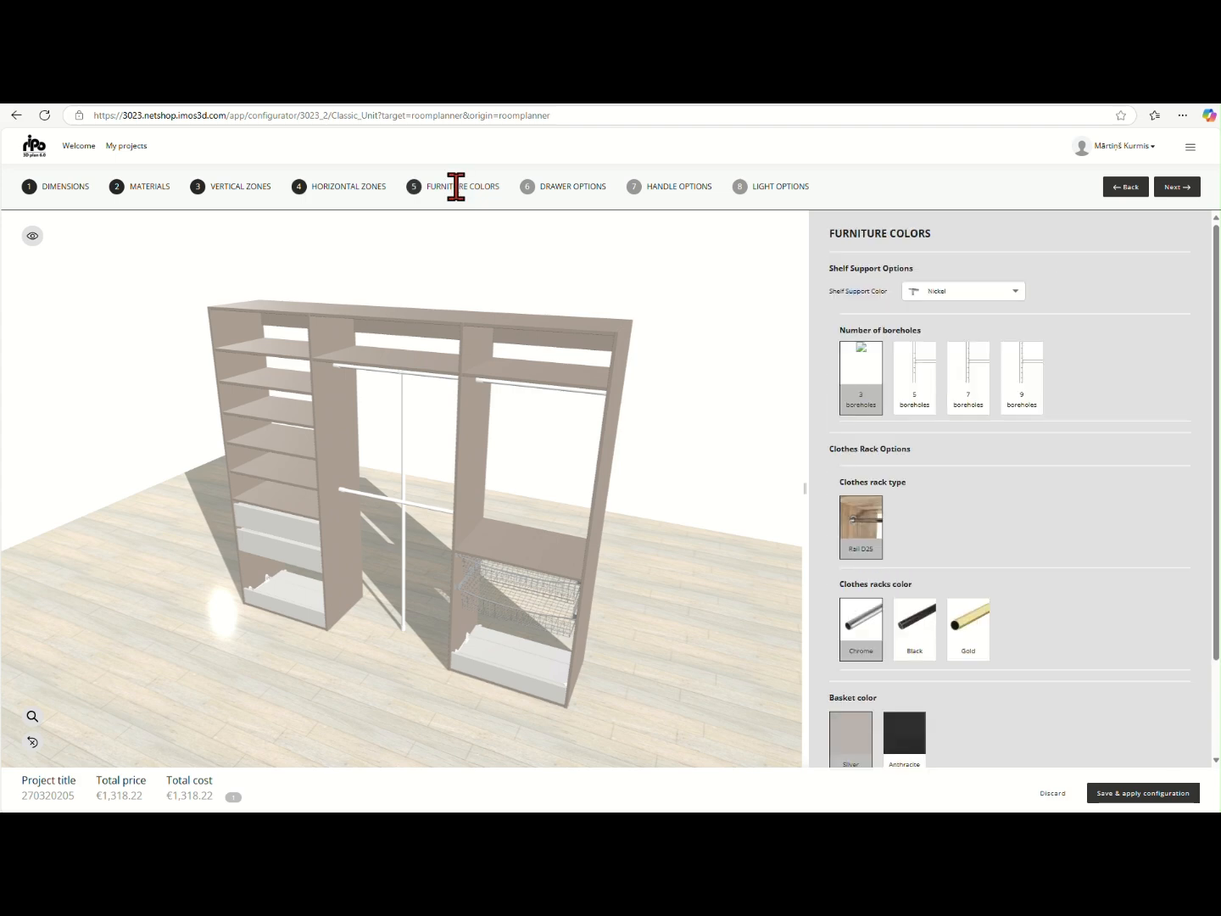
{"action": "left_click", "coordinate": [1019, 292]}
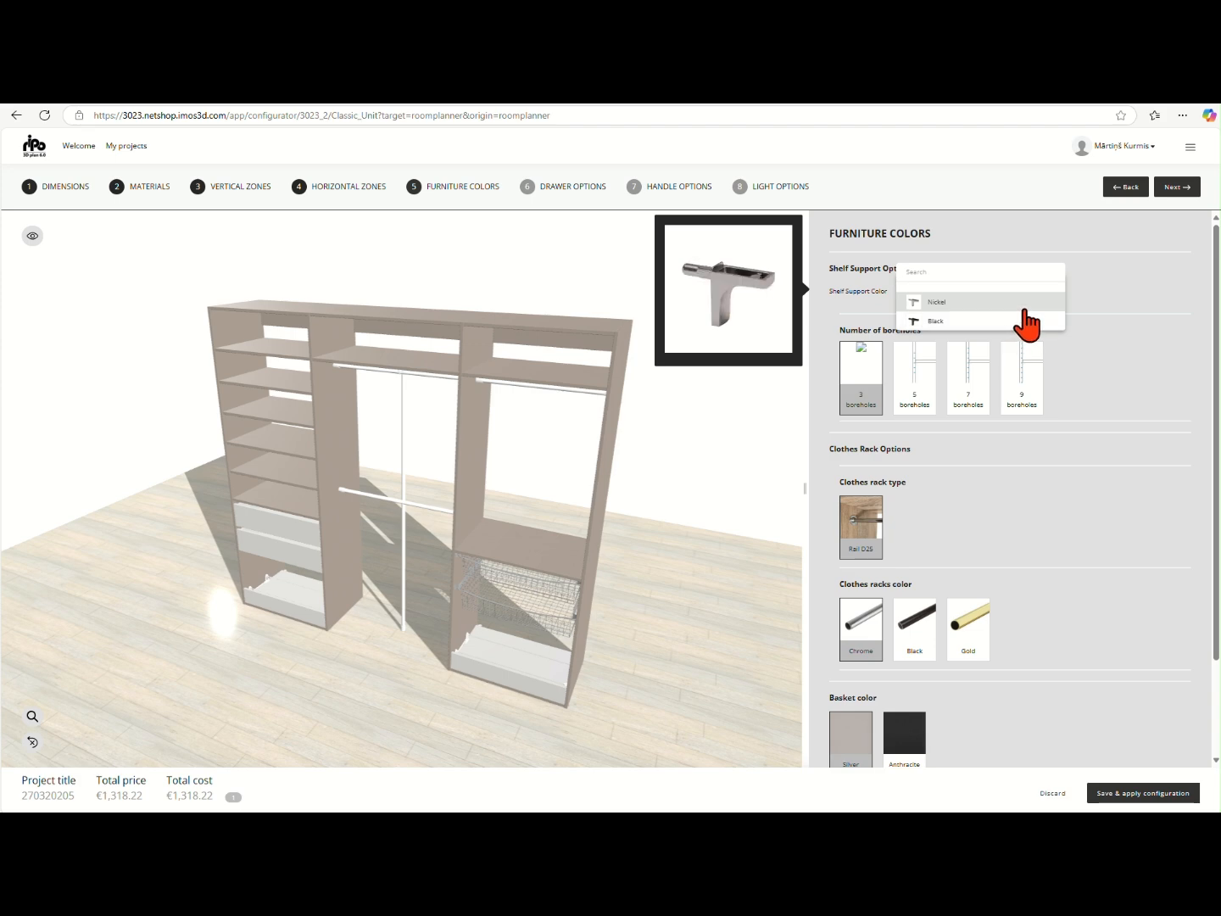
{"action": "left_click", "coordinate": [1138, 358]}
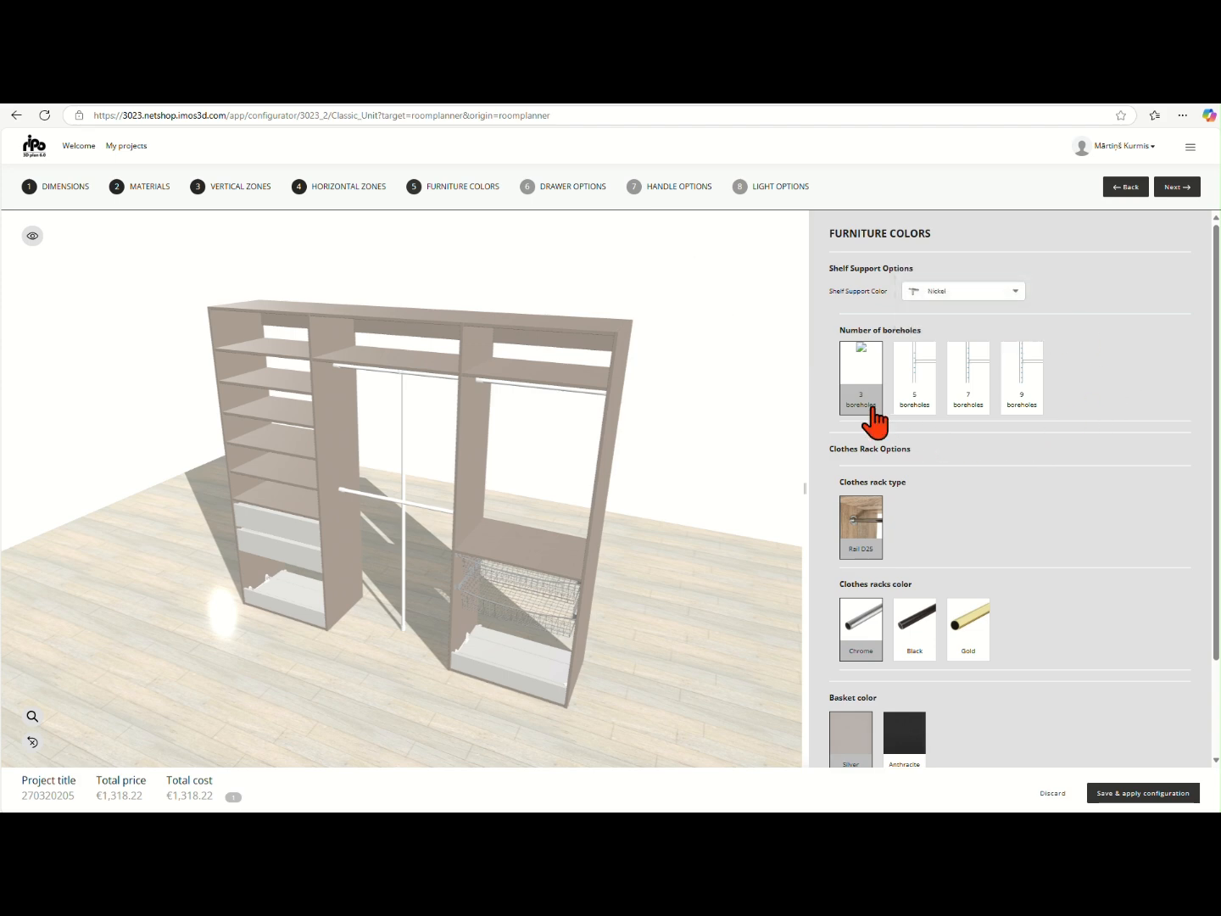
{"action": "mouse_move", "coordinate": [913, 392]}
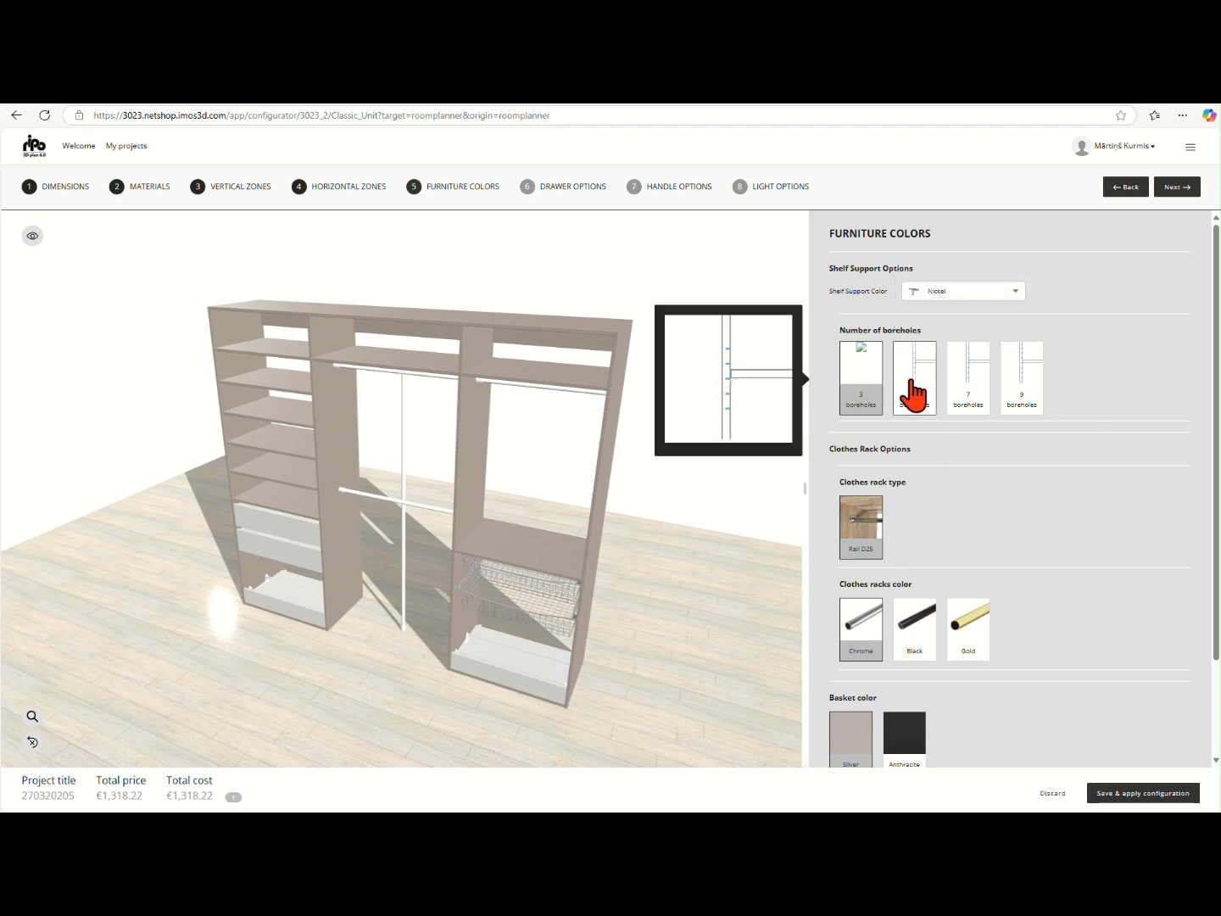
{"action": "mouse_move", "coordinate": [1033, 415]}
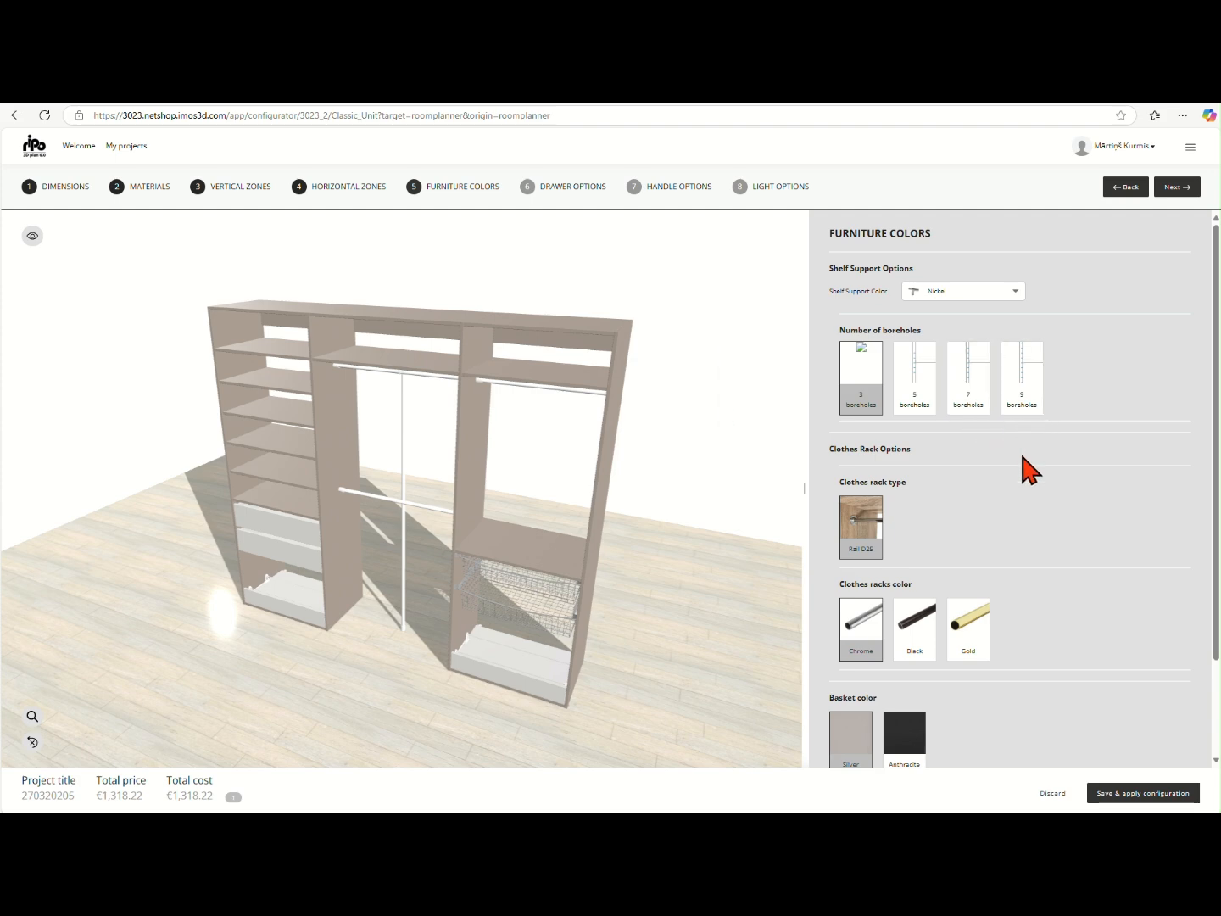
{"action": "scroll", "coordinate": [1023, 458], "scroll_direction": "down", "scroll_amount": 2}
{"action": "mouse_move", "coordinate": [921, 508]}
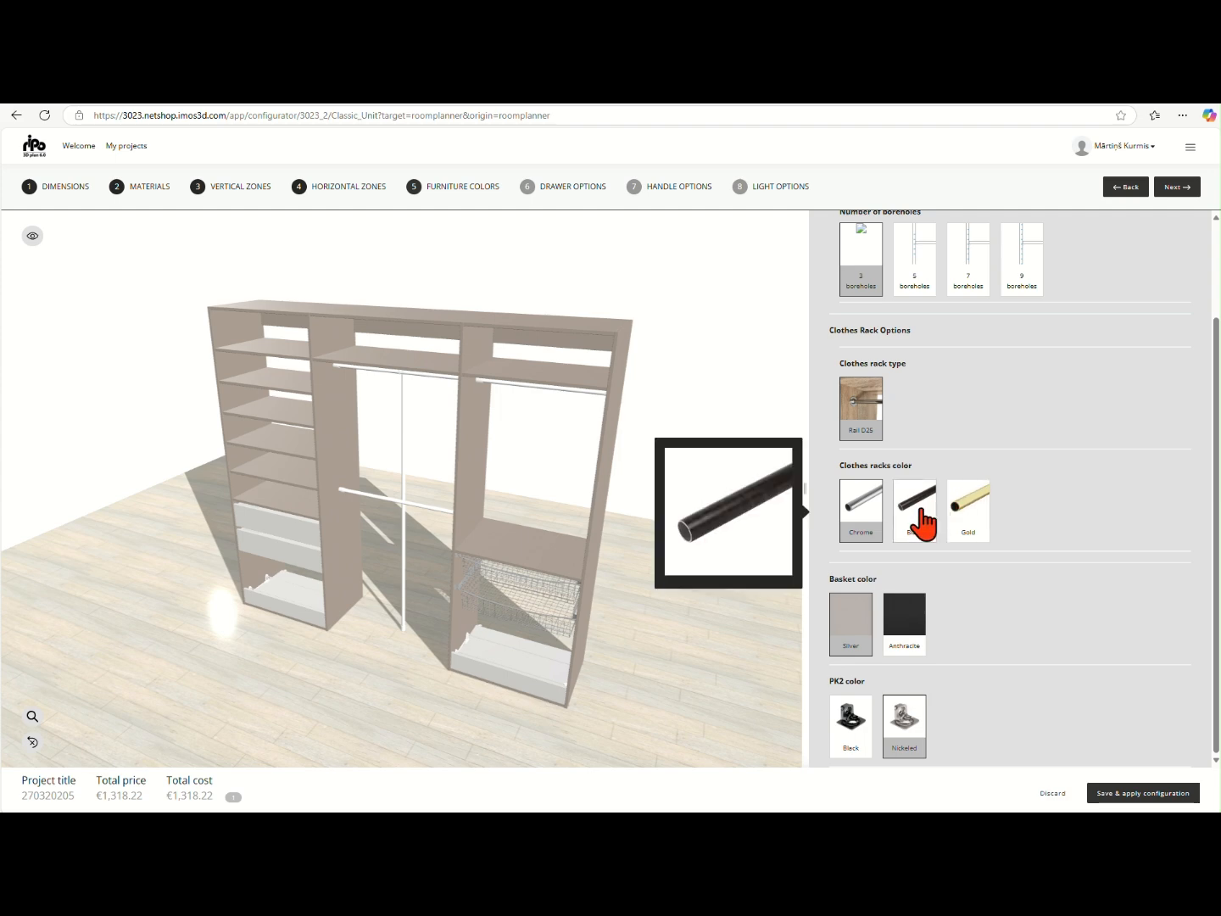
{"action": "mouse_move", "coordinate": [969, 527]}
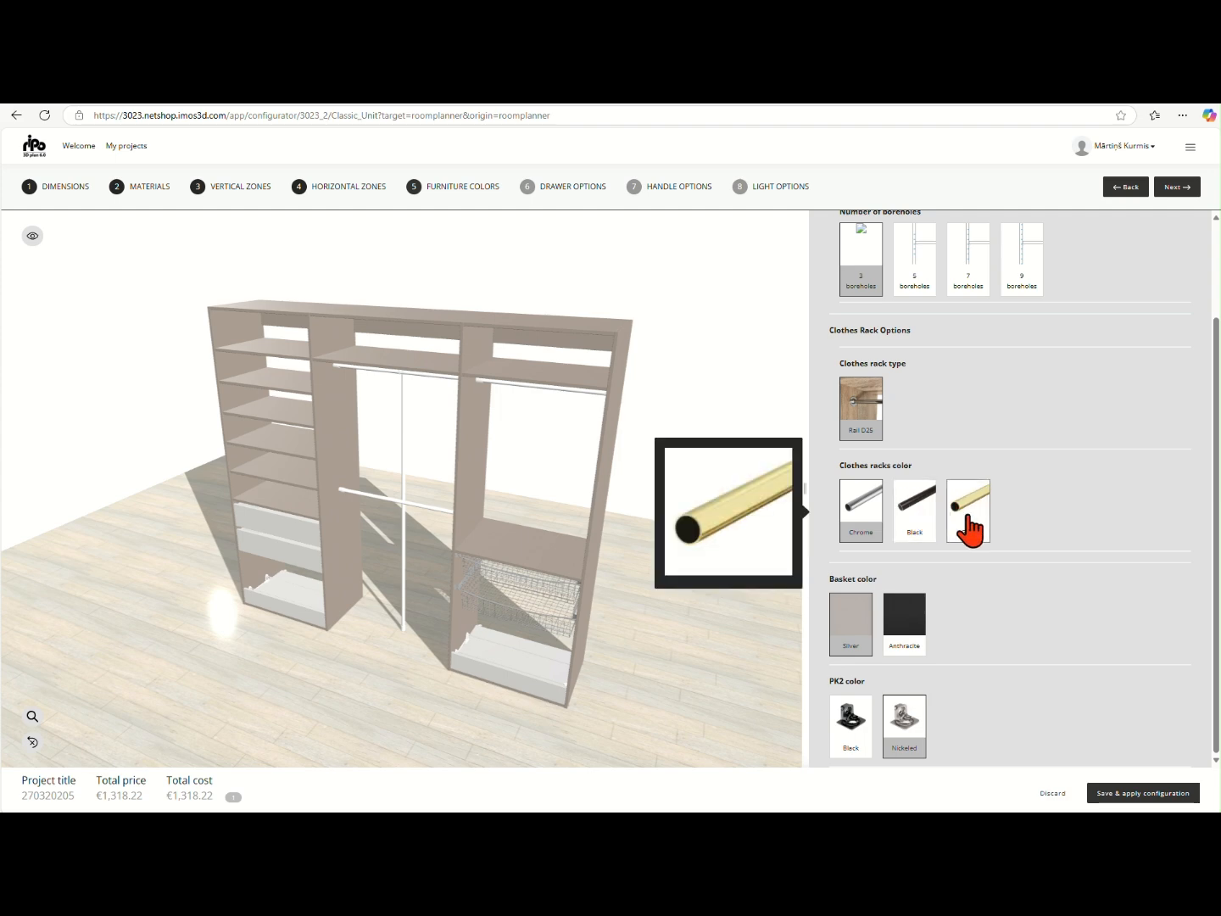
Try the Anthracite basket color, restore Silver, and look over the PK2 color choices
{"action": "left_click", "coordinate": [901, 641]}
{"action": "mouse_move", "coordinate": [851, 641]}
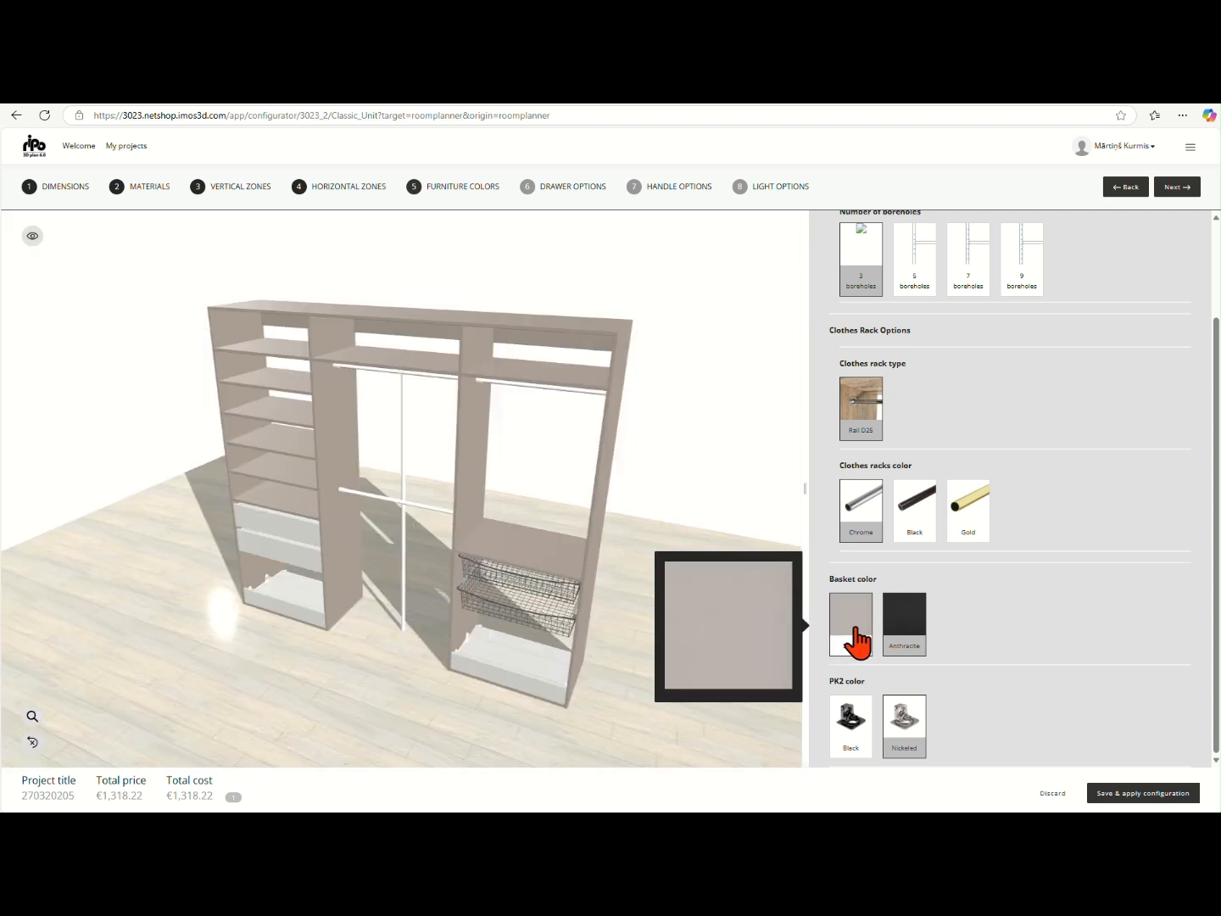
{"action": "left_click", "coordinate": [851, 642]}
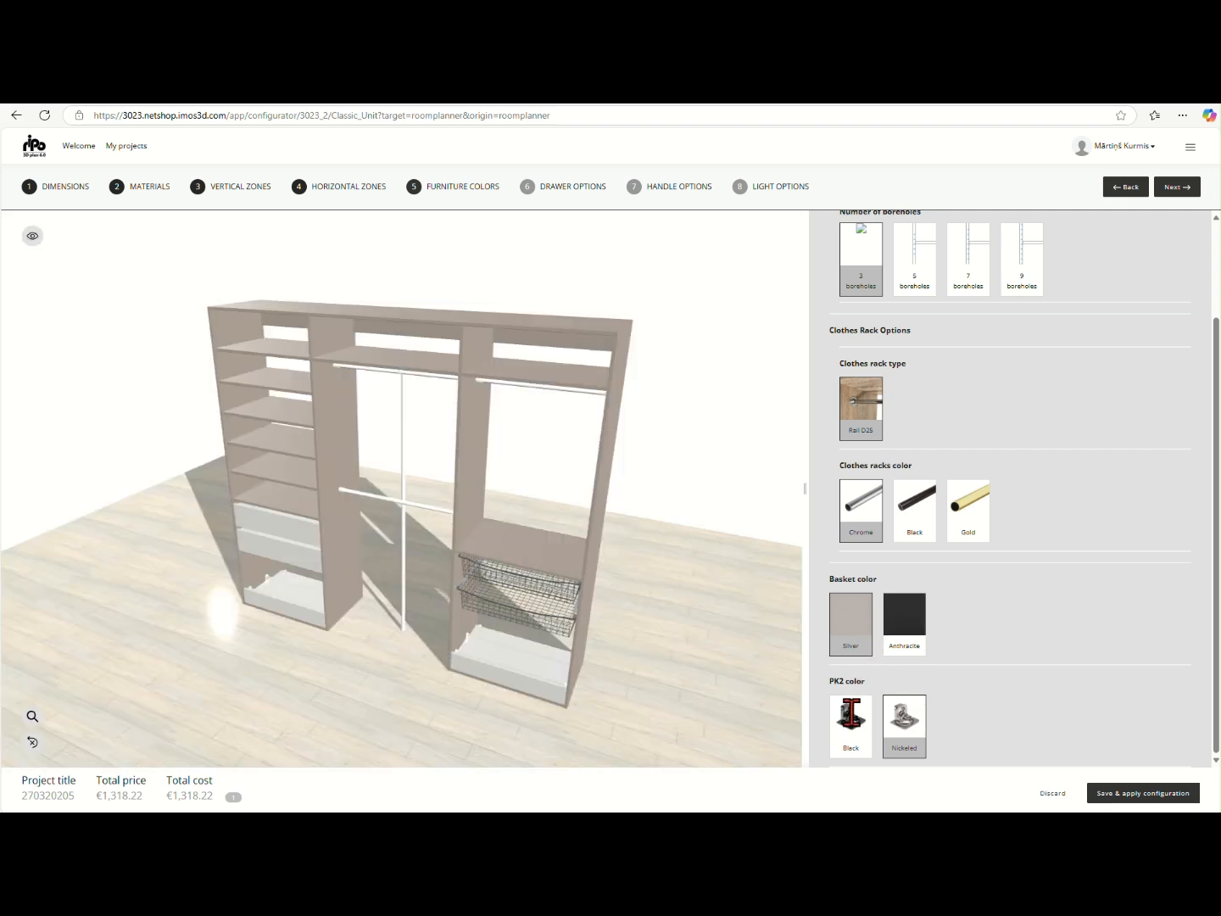
{"action": "mouse_move", "coordinate": [852, 731]}
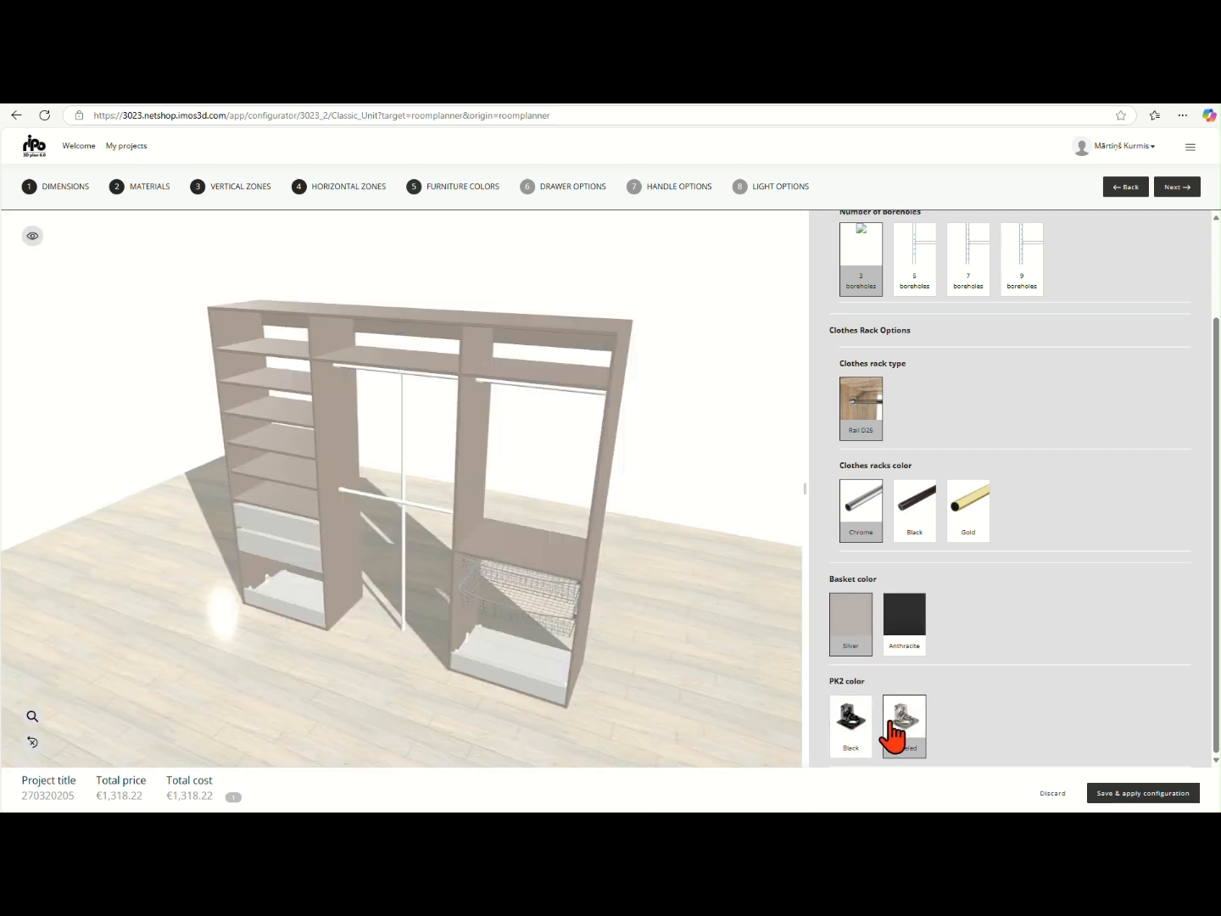
{"action": "mouse_move", "coordinate": [893, 736]}
Set the Movento drawer type to Tipo-On Blumotion 40kg, keeping the 40kg load option
{"action": "left_click", "coordinate": [1178, 186]}
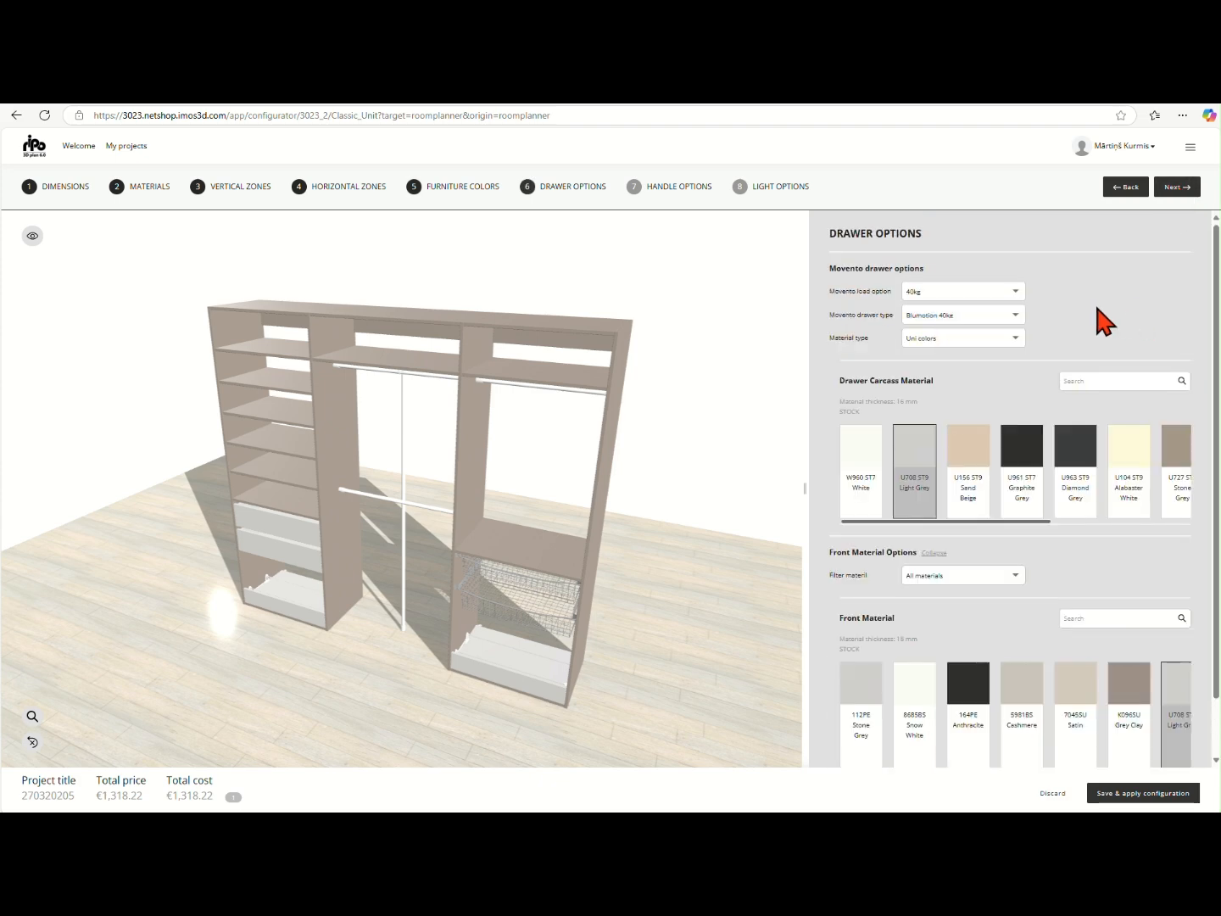
{"action": "left_click", "coordinate": [1014, 294]}
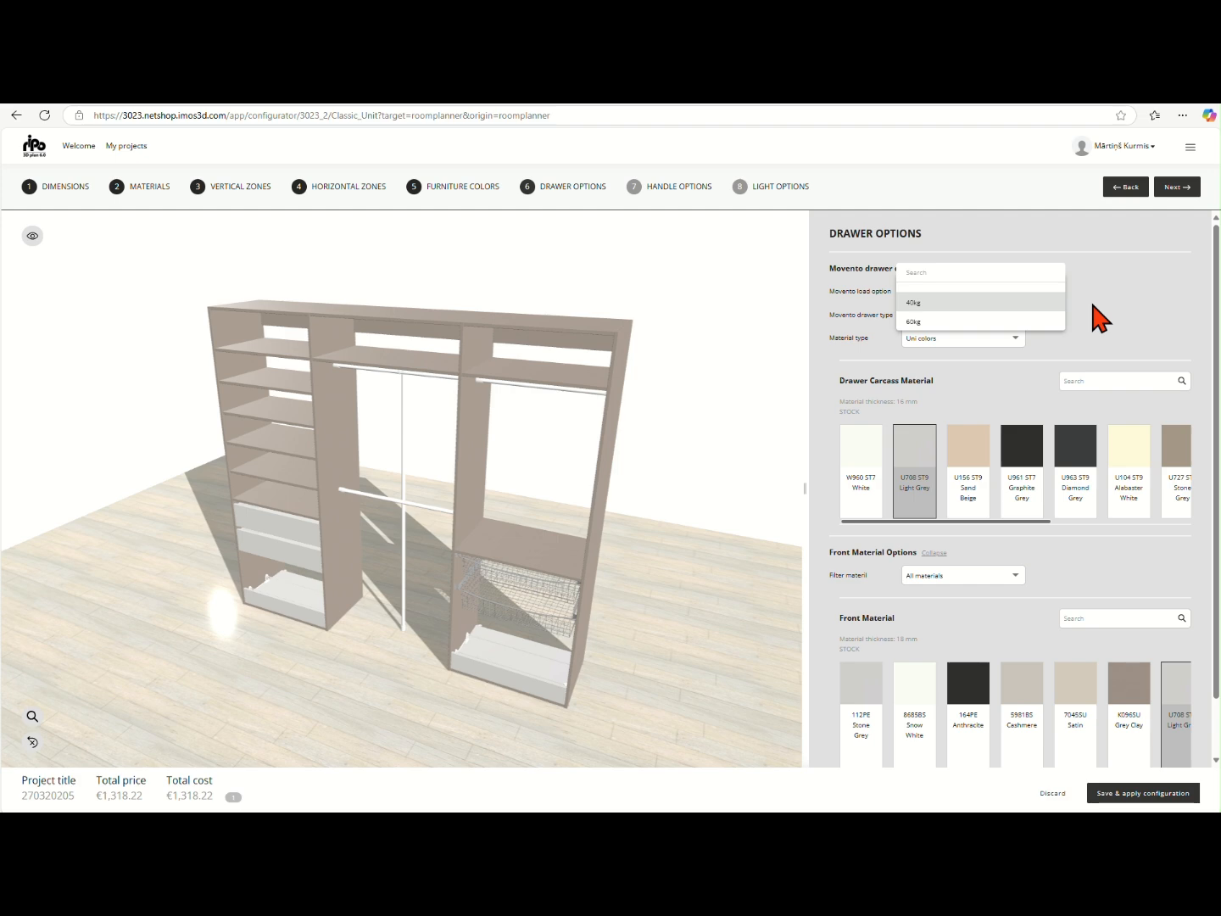
{"action": "left_click", "coordinate": [1093, 307]}
{"action": "left_click", "coordinate": [1011, 317]}
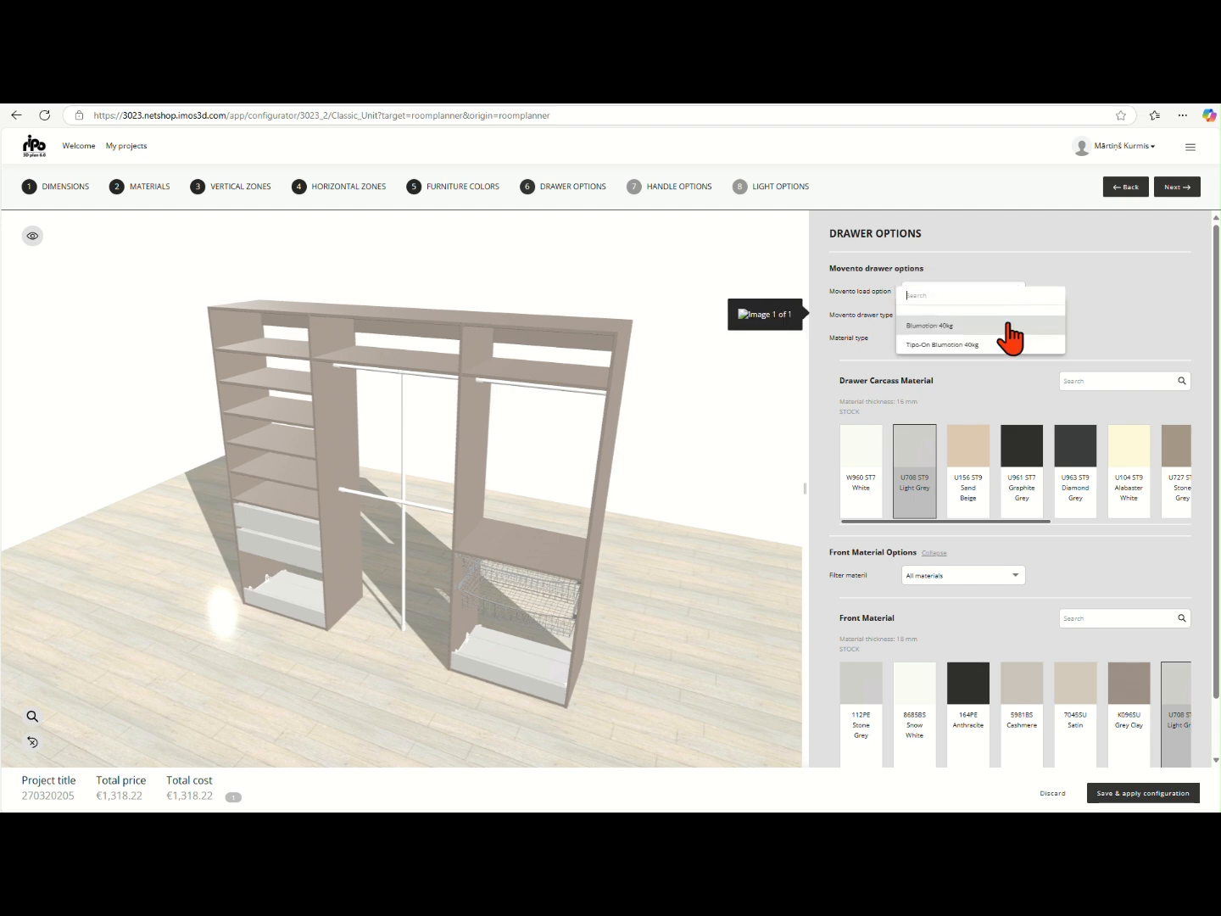
{"action": "left_click", "coordinate": [1002, 344]}
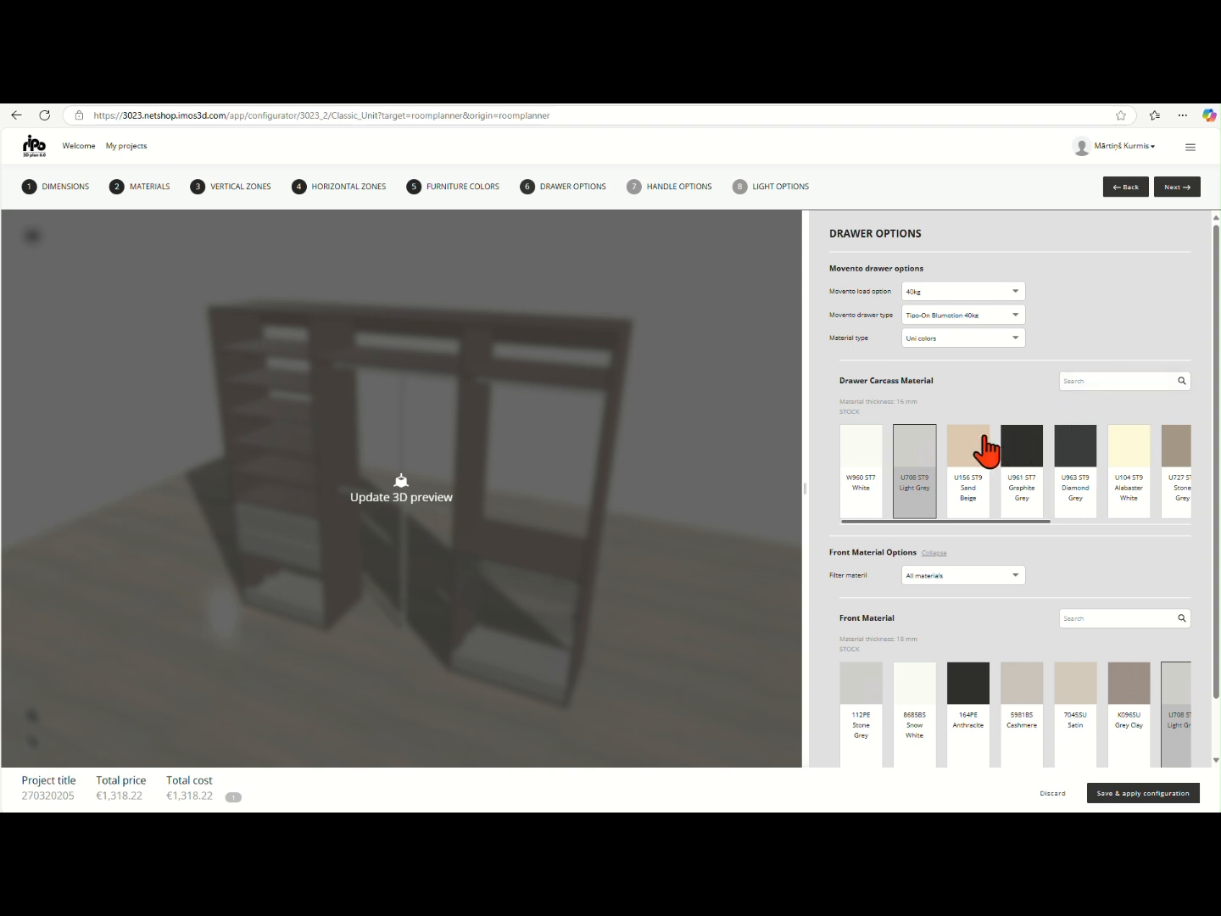
Set both the drawer carcass material and the drawer front material to U727 ST9 Stone Grey
{"action": "scroll", "coordinate": [980, 458], "scroll_direction": "right", "scroll_amount": 1}
{"action": "scroll", "coordinate": [961, 467], "scroll_direction": "right", "scroll_amount": 1}
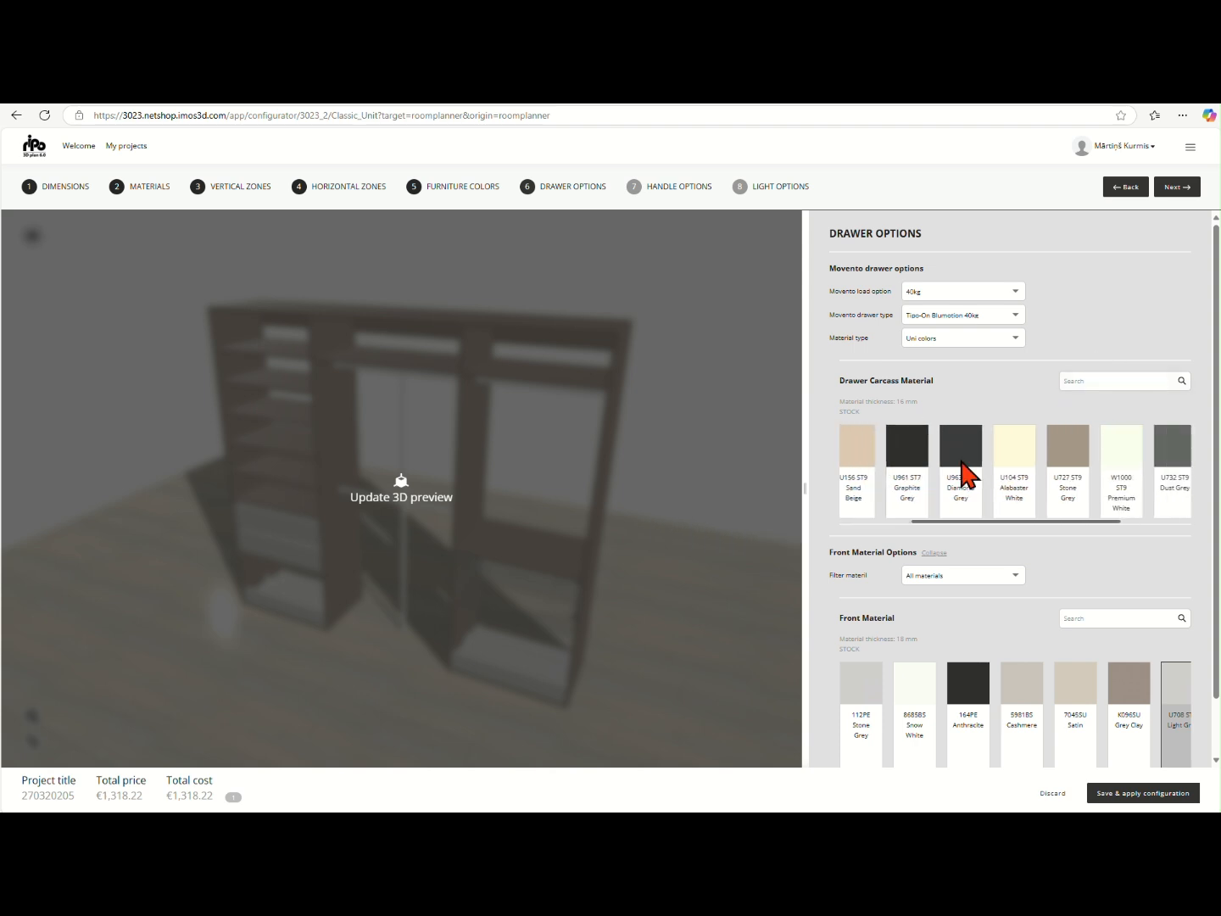
{"action": "left_click", "coordinate": [1056, 468]}
{"action": "scroll", "coordinate": [1046, 551], "scroll_direction": "down", "scroll_amount": 1}
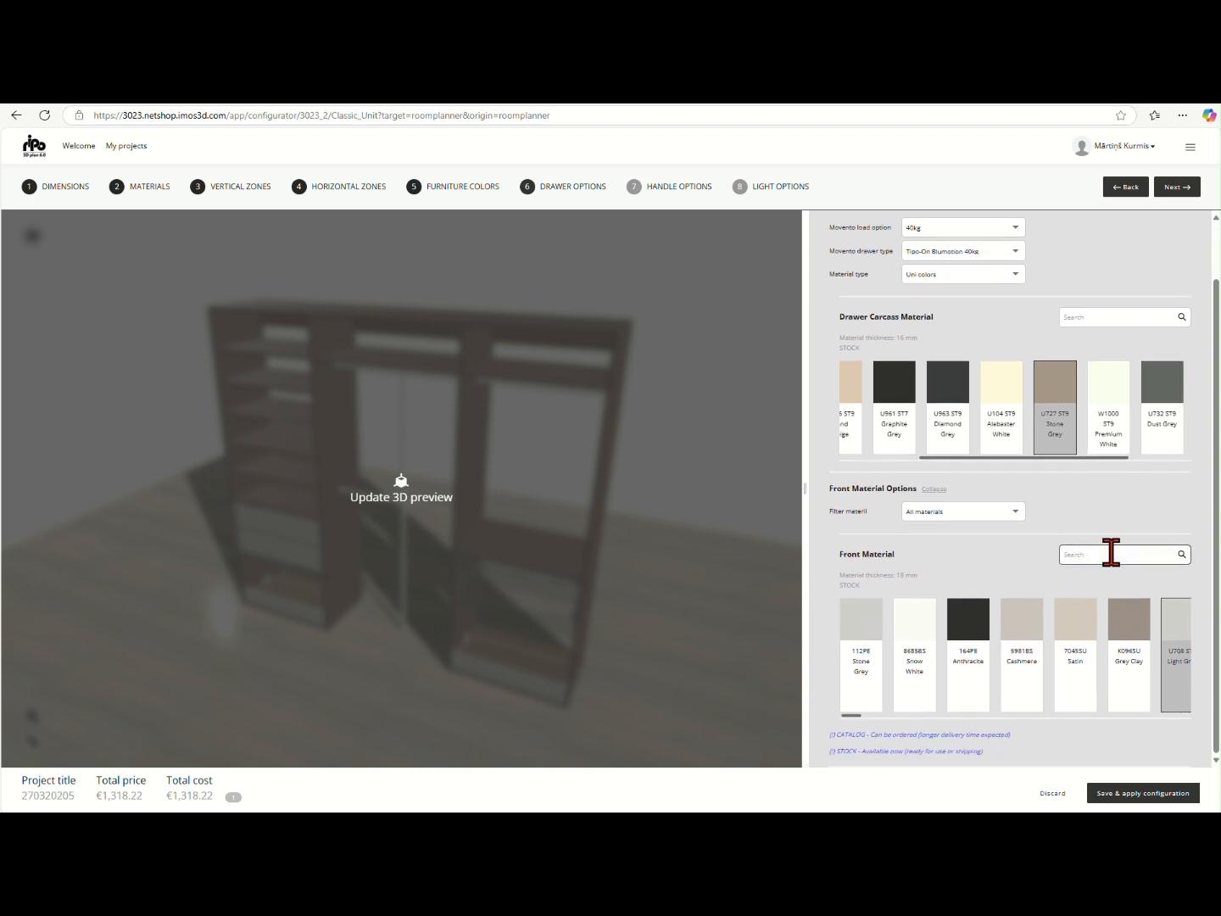
{"action": "type", "text": "u"}
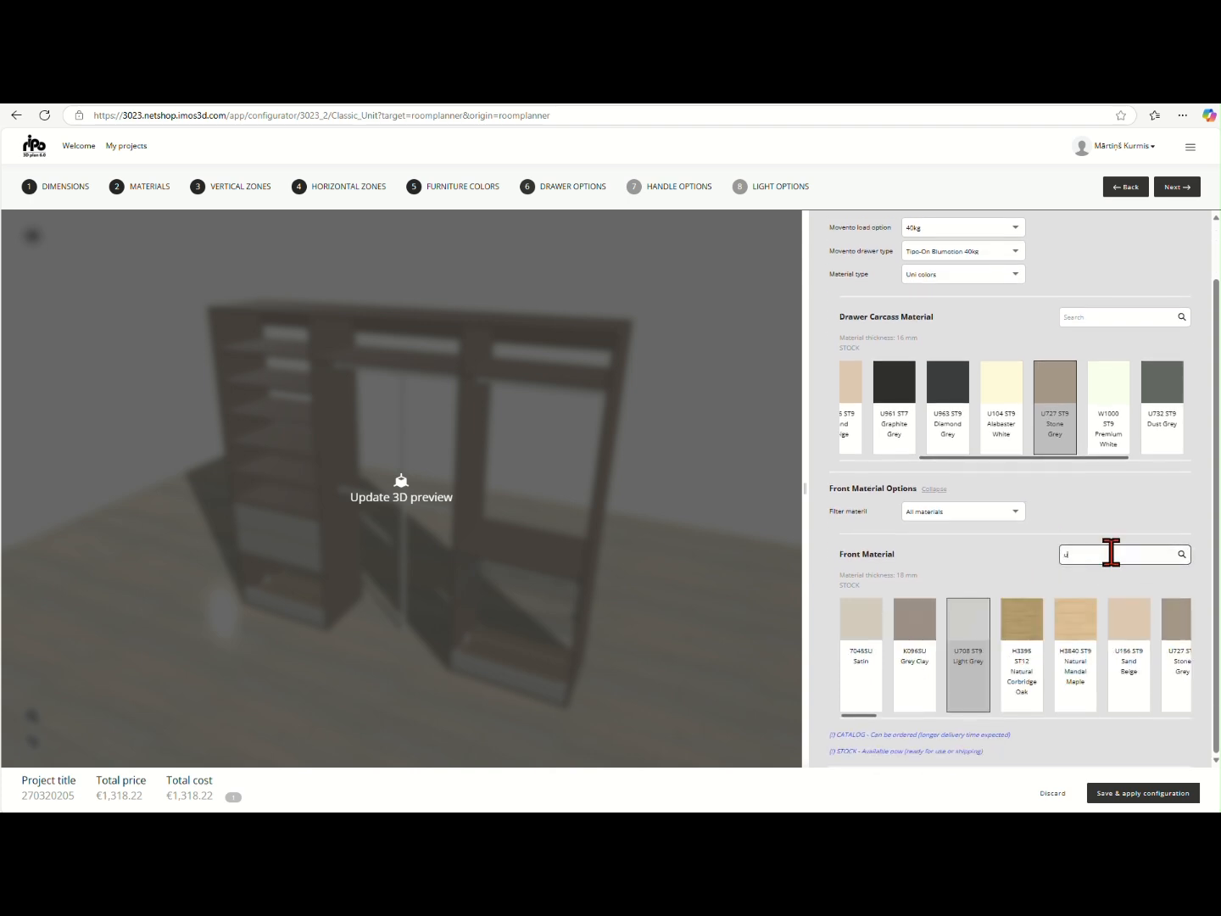
{"action": "type", "text": "72"}
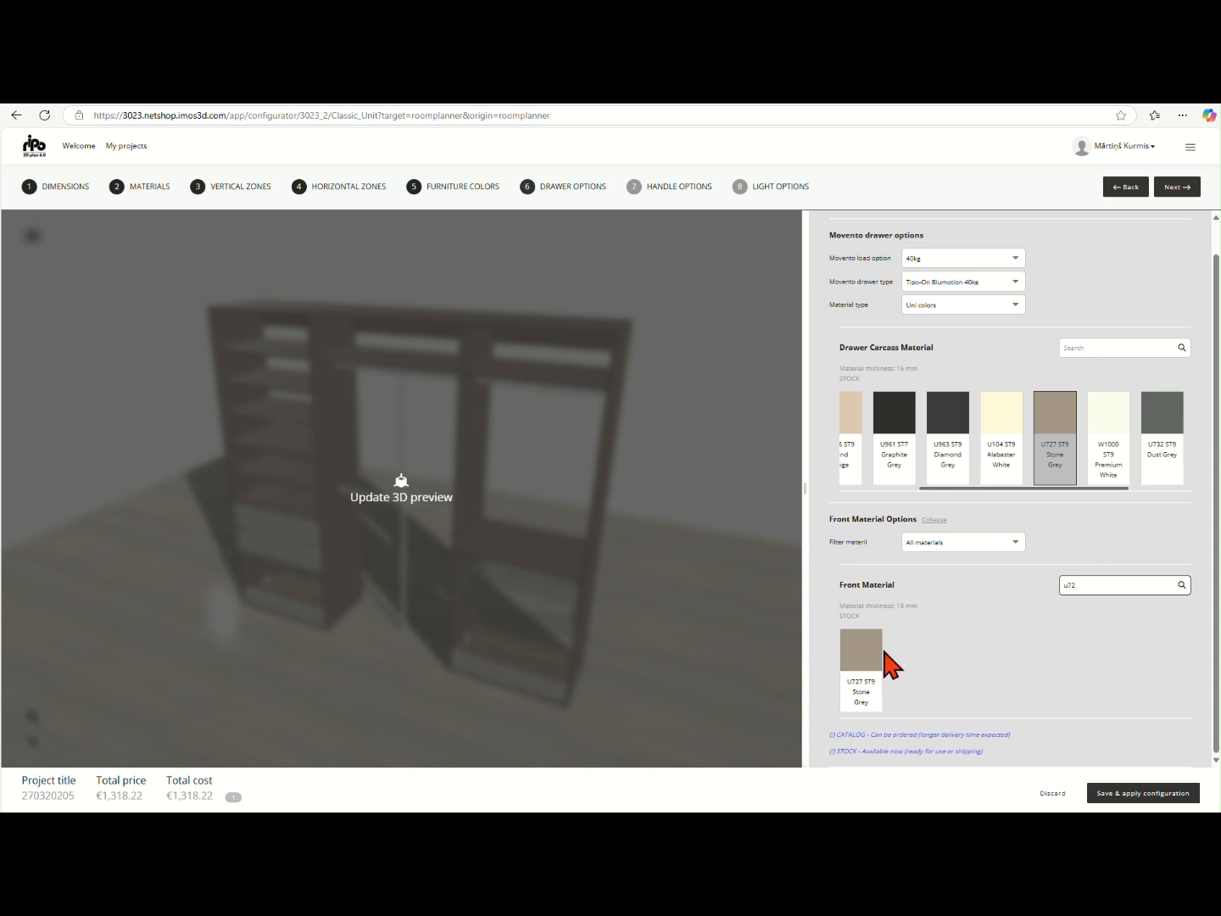
{"action": "left_click", "coordinate": [865, 668]}
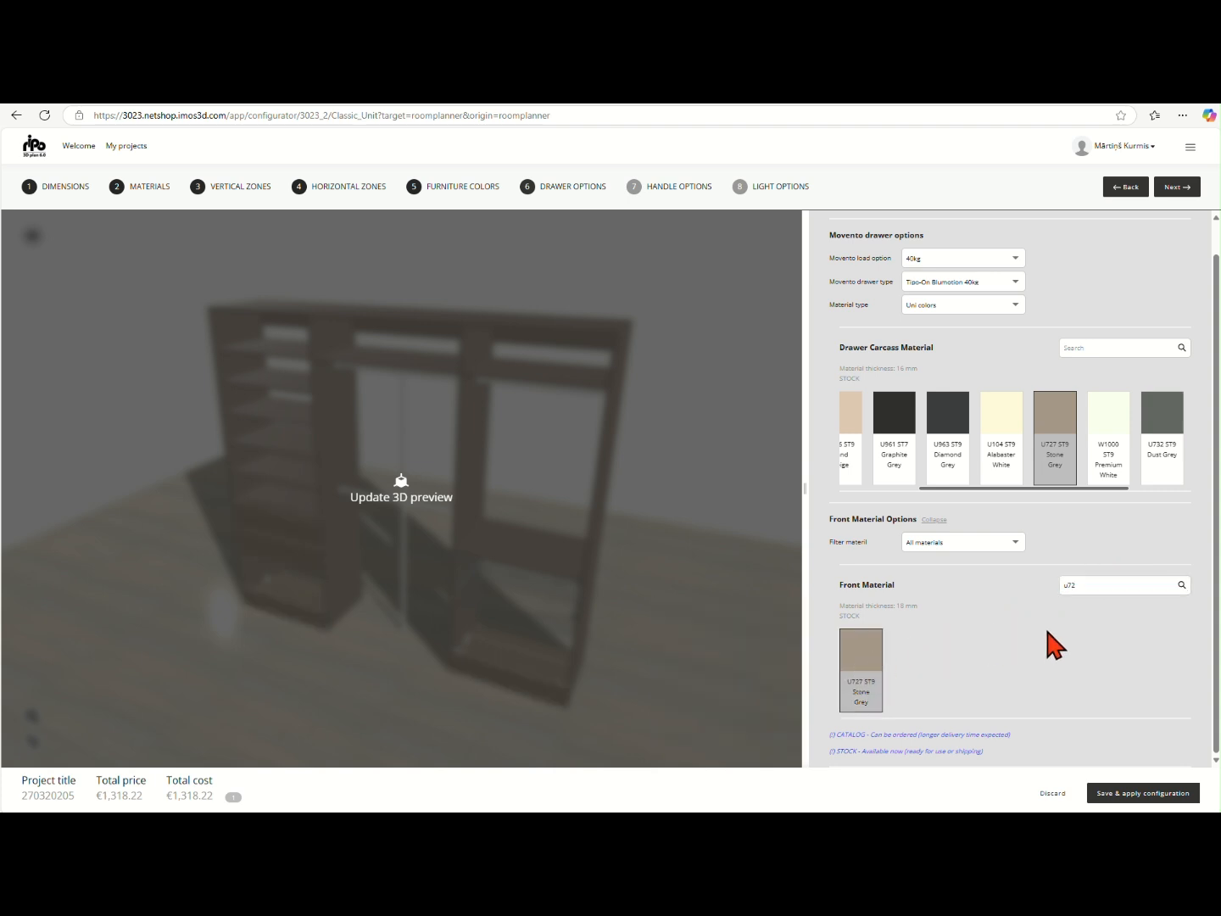
Set the drawer handle style to No Handle and inspect the drawer fronts in the 3D preview
{"action": "left_click", "coordinate": [1161, 195]}
{"action": "mouse_move", "coordinate": [1014, 370]}
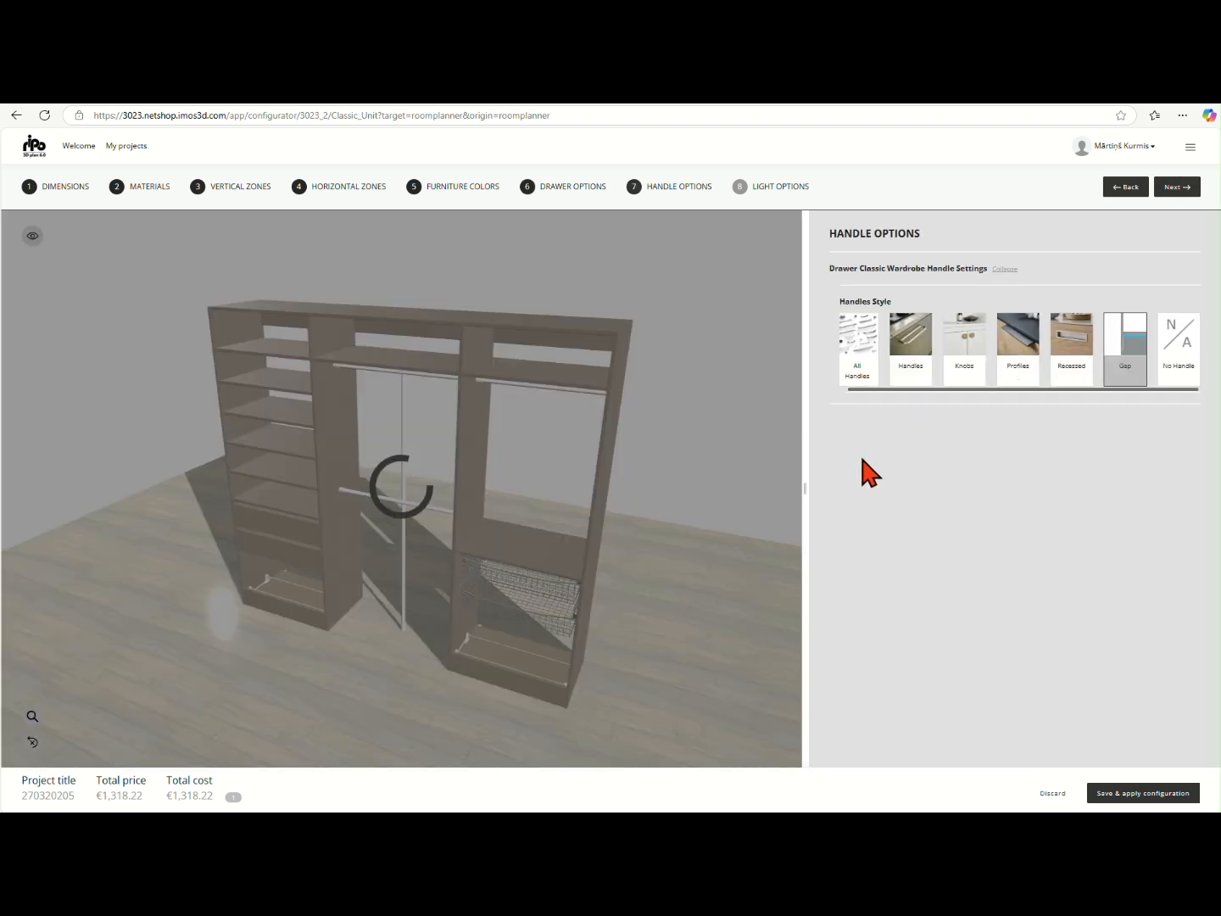
{"action": "mouse_move", "coordinate": [1179, 348]}
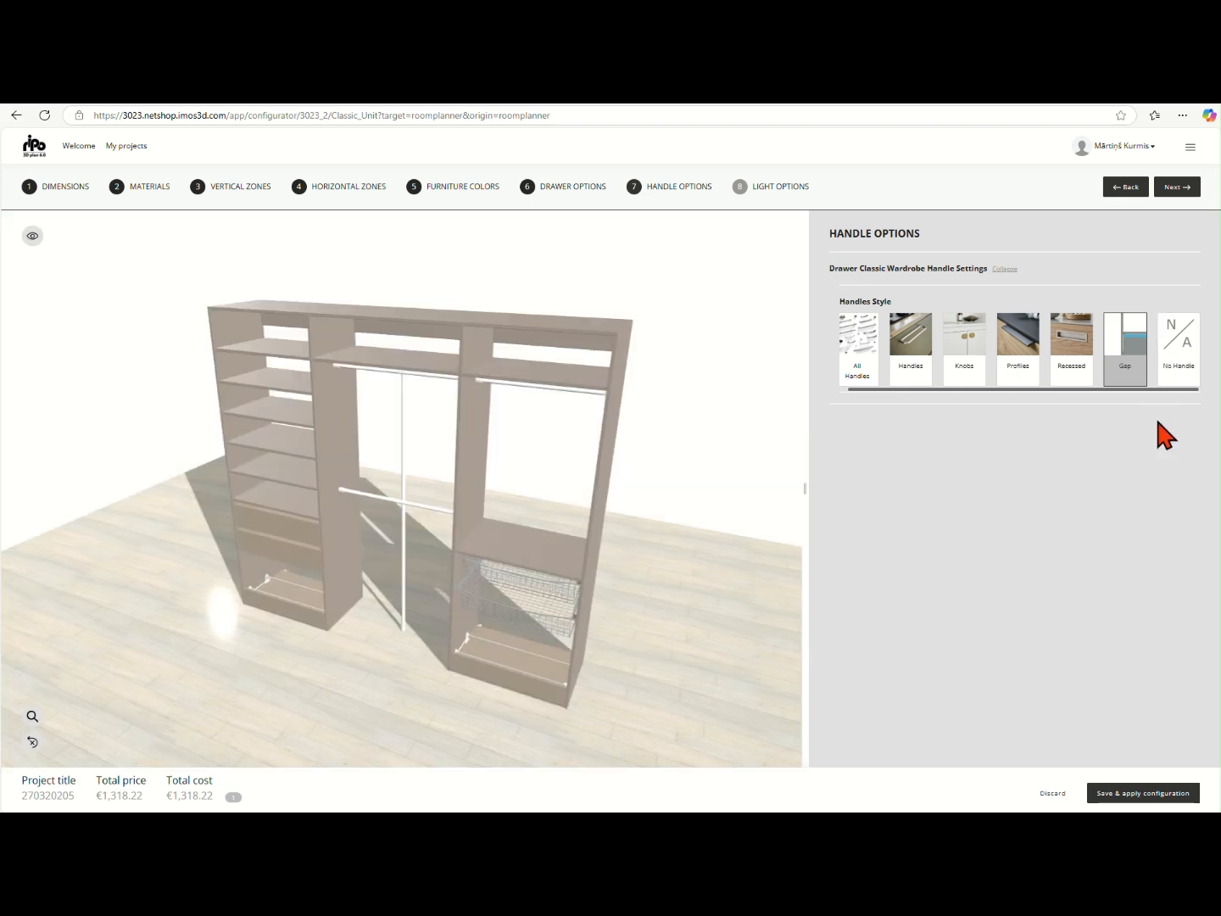
{"action": "left_click", "coordinate": [1180, 358]}
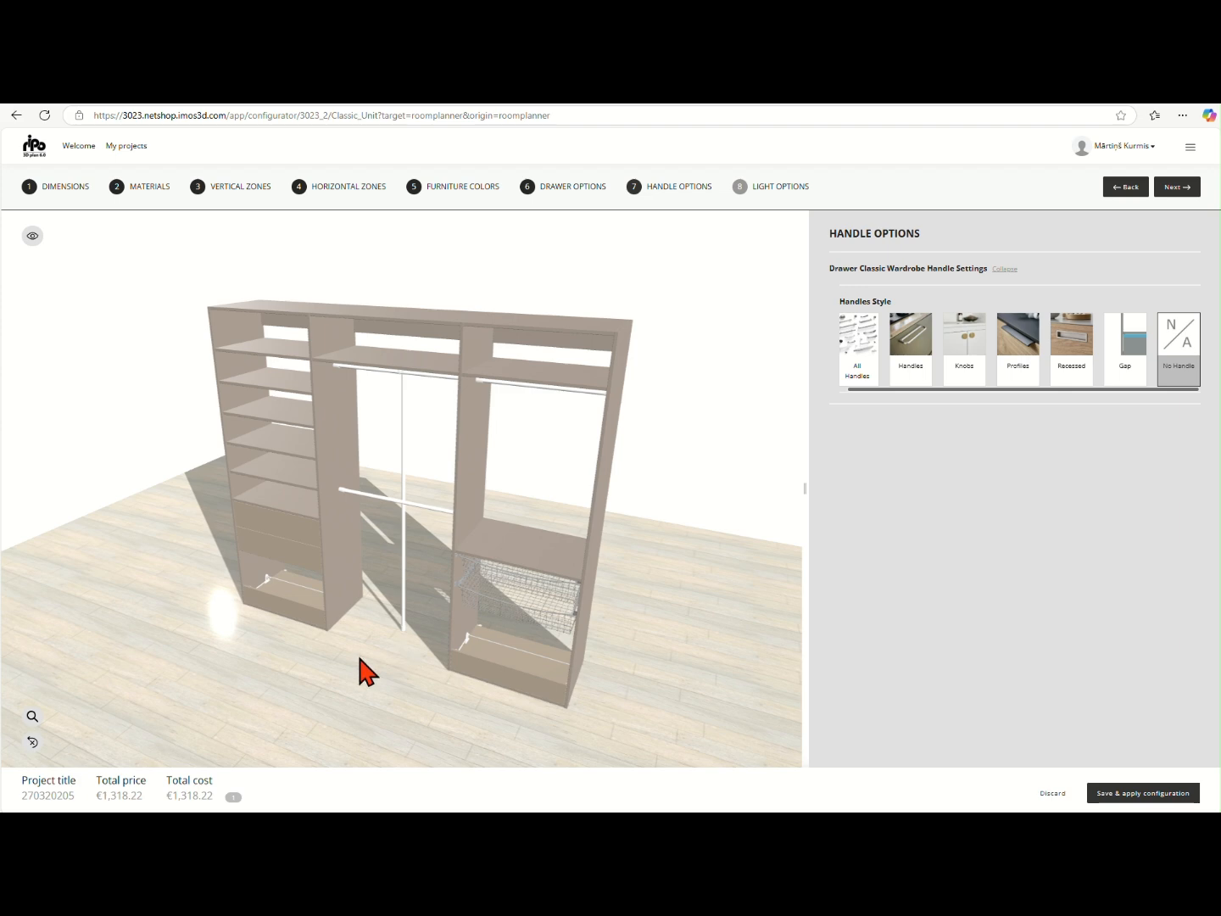
{"action": "mouse_move", "coordinate": [360, 659]}
{"action": "left_mouse_down"}
{"action": "mouse_move", "coordinate": [462, 608]}
{"action": "mouse_move", "coordinate": [376, 637]}
{"action": "left_mouse_up"}
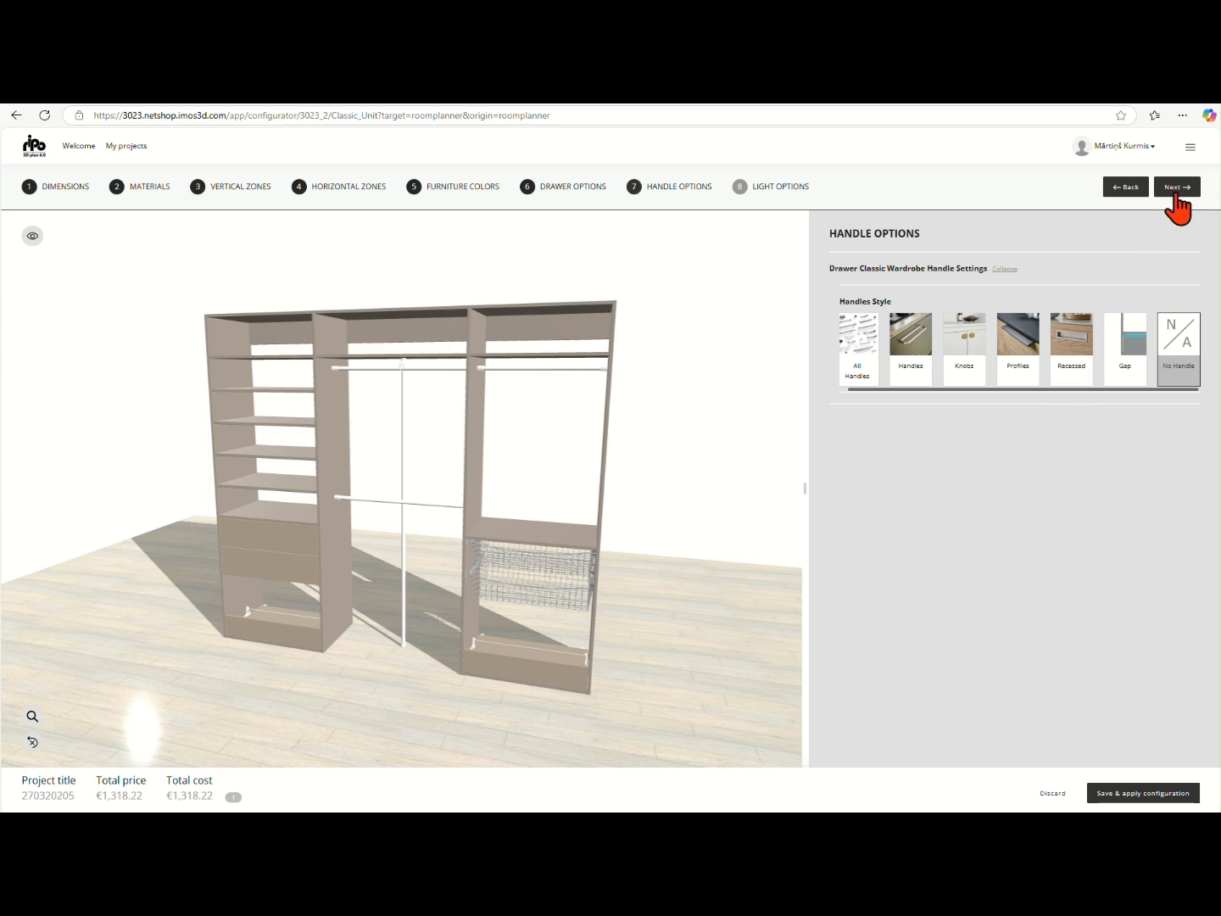
Try the vertical LED profile in the 3D preview, and switch back to Without LED profile
{"action": "left_click", "coordinate": [1175, 186]}
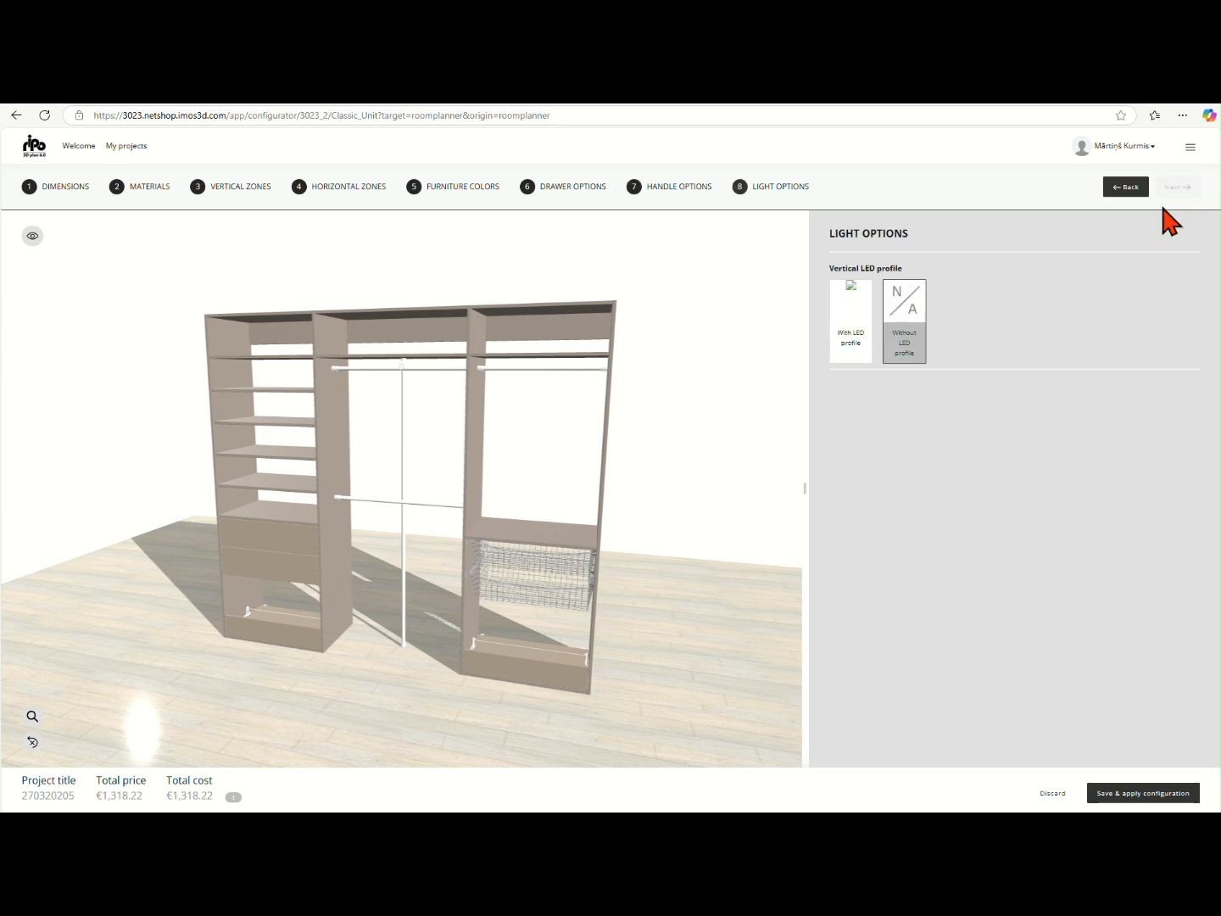
{"action": "left_click", "coordinate": [845, 344]}
{"action": "left_click", "coordinate": [692, 456]}
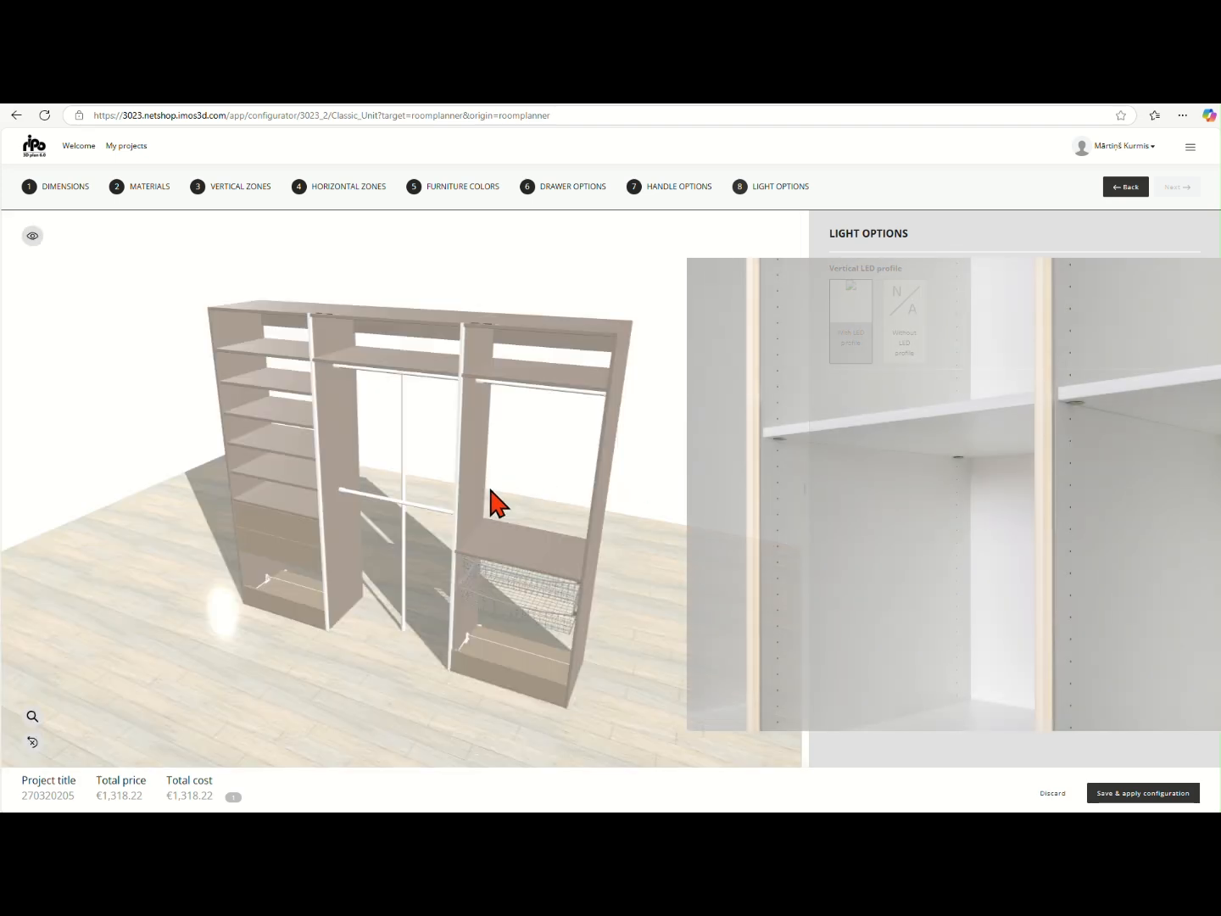
{"action": "mouse_move", "coordinate": [488, 482]}
{"action": "left_mouse_down"}
{"action": "mouse_move", "coordinate": [524, 503]}
{"action": "mouse_move", "coordinate": [595, 485]}
{"action": "mouse_move", "coordinate": [505, 455]}
{"action": "mouse_move", "coordinate": [470, 470]}
{"action": "mouse_move", "coordinate": [481, 478]}
{"action": "left_mouse_up"}
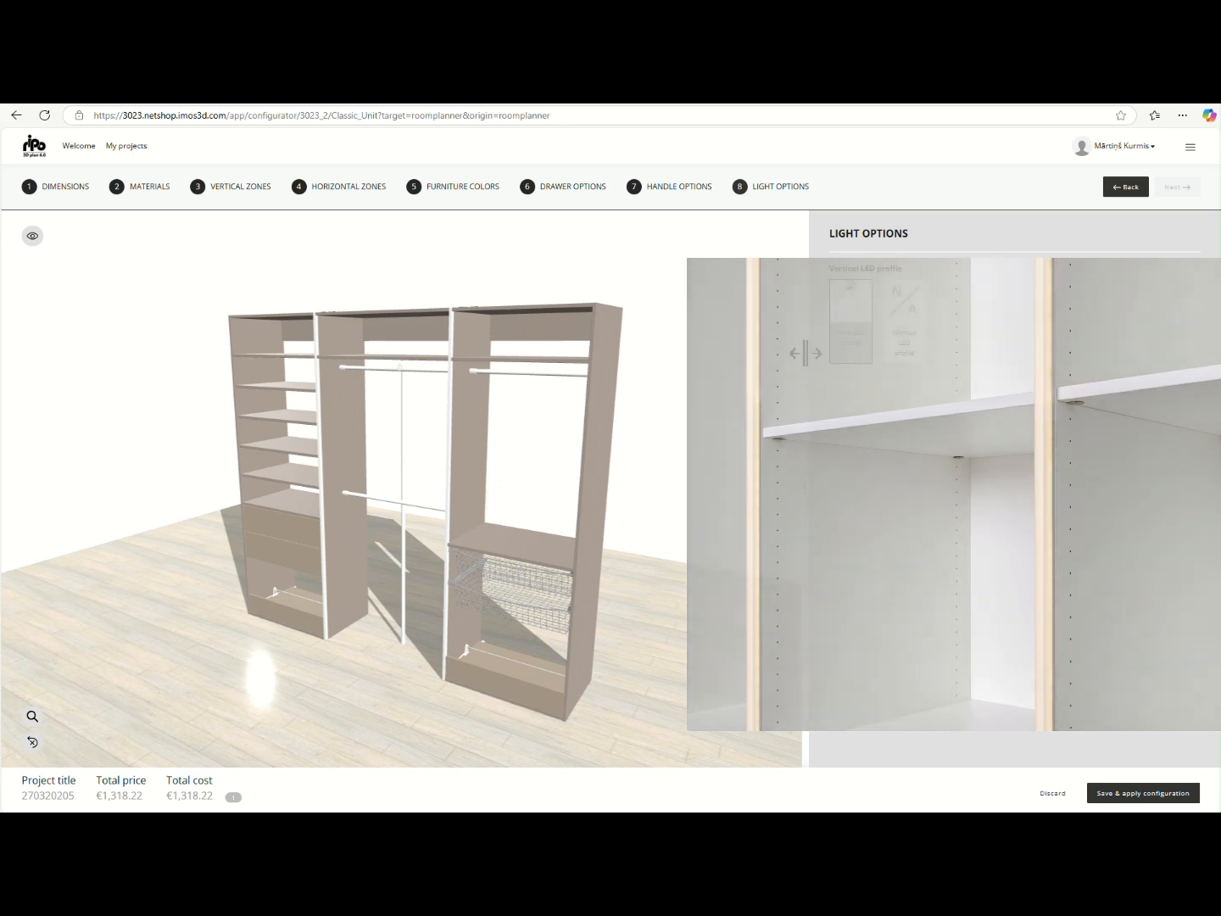
{"action": "left_click", "coordinate": [905, 348]}
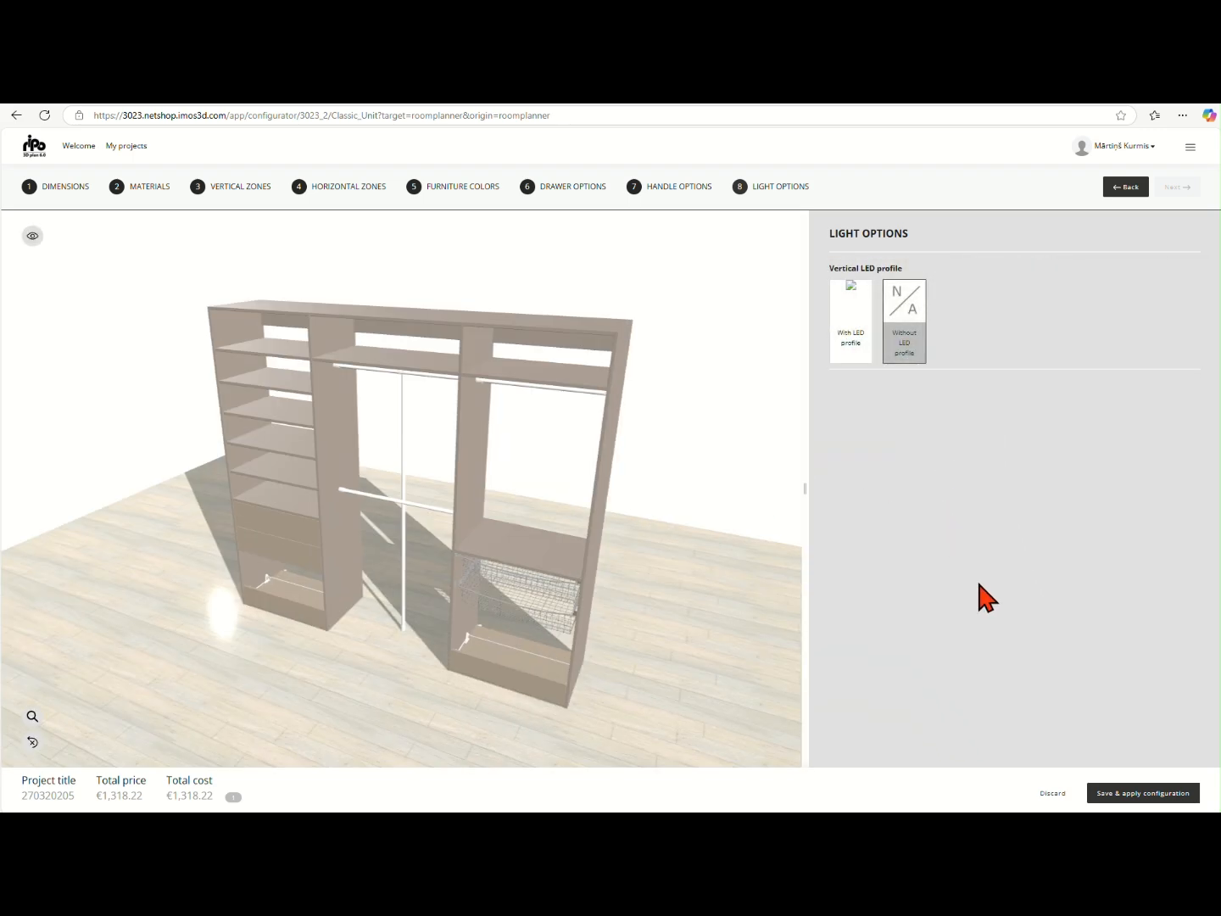
Save and apply the wardrobe configuration, and show the room in 3D with the view rotated to face the wardrobe
{"action": "left_click", "coordinate": [1133, 791]}
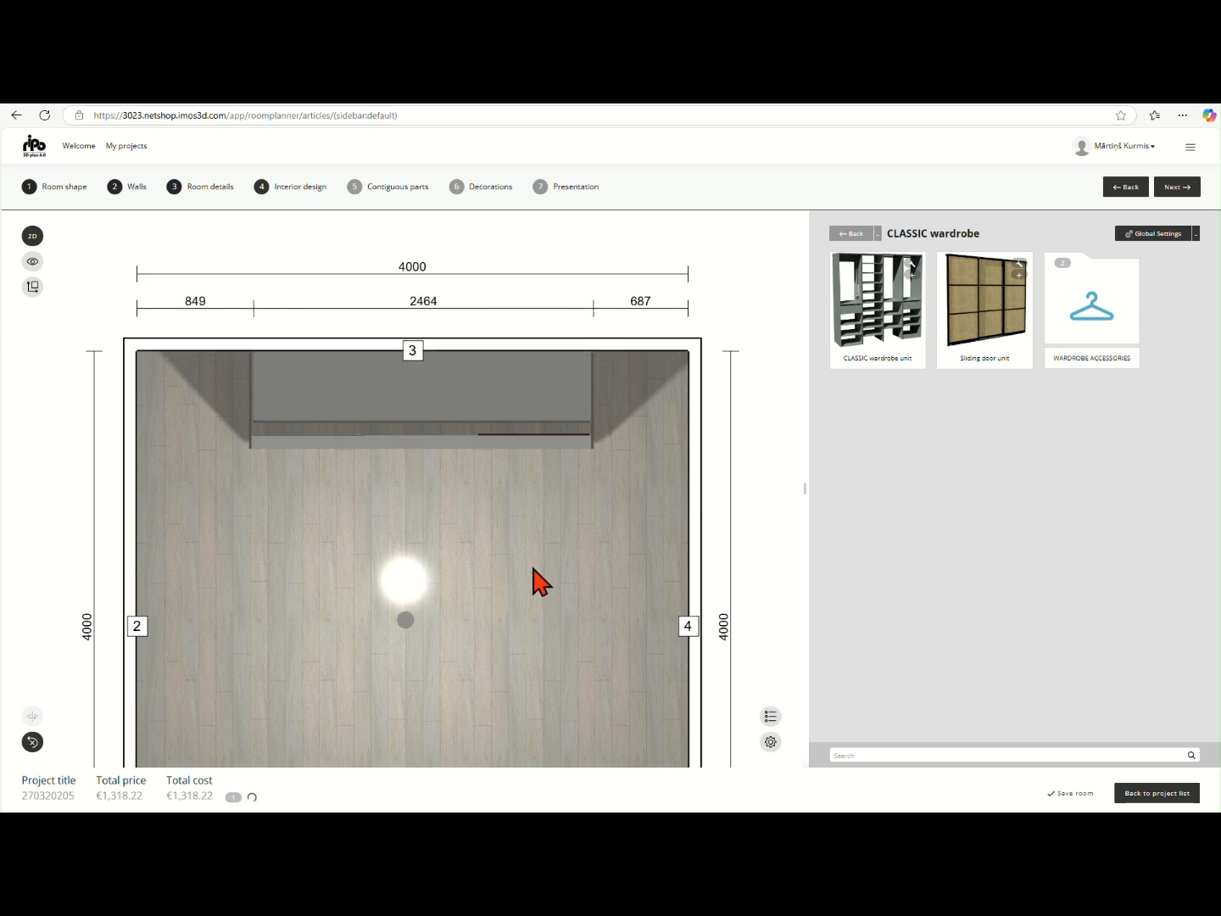
{"action": "left_click", "coordinate": [32, 236]}
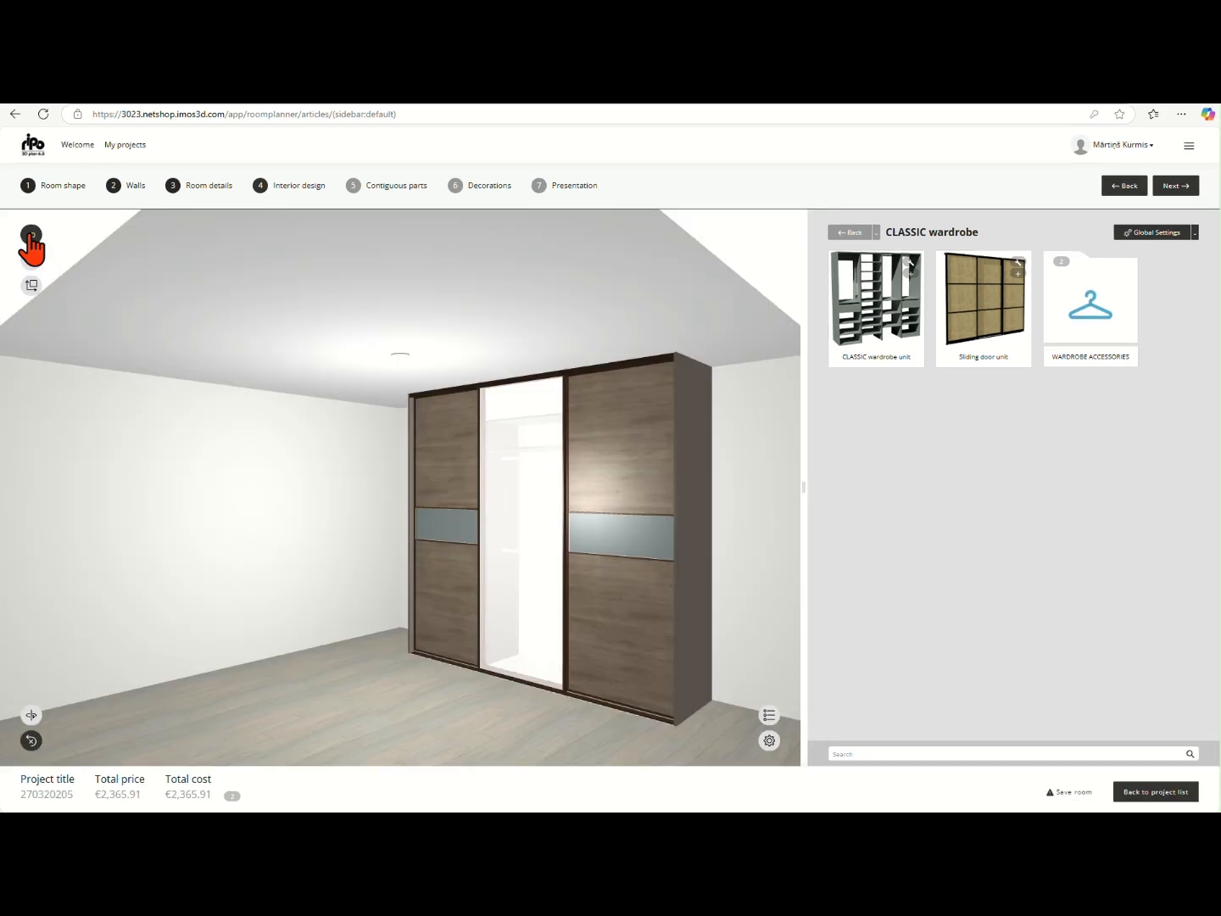
{"action": "left_click", "coordinate": [31, 717]}
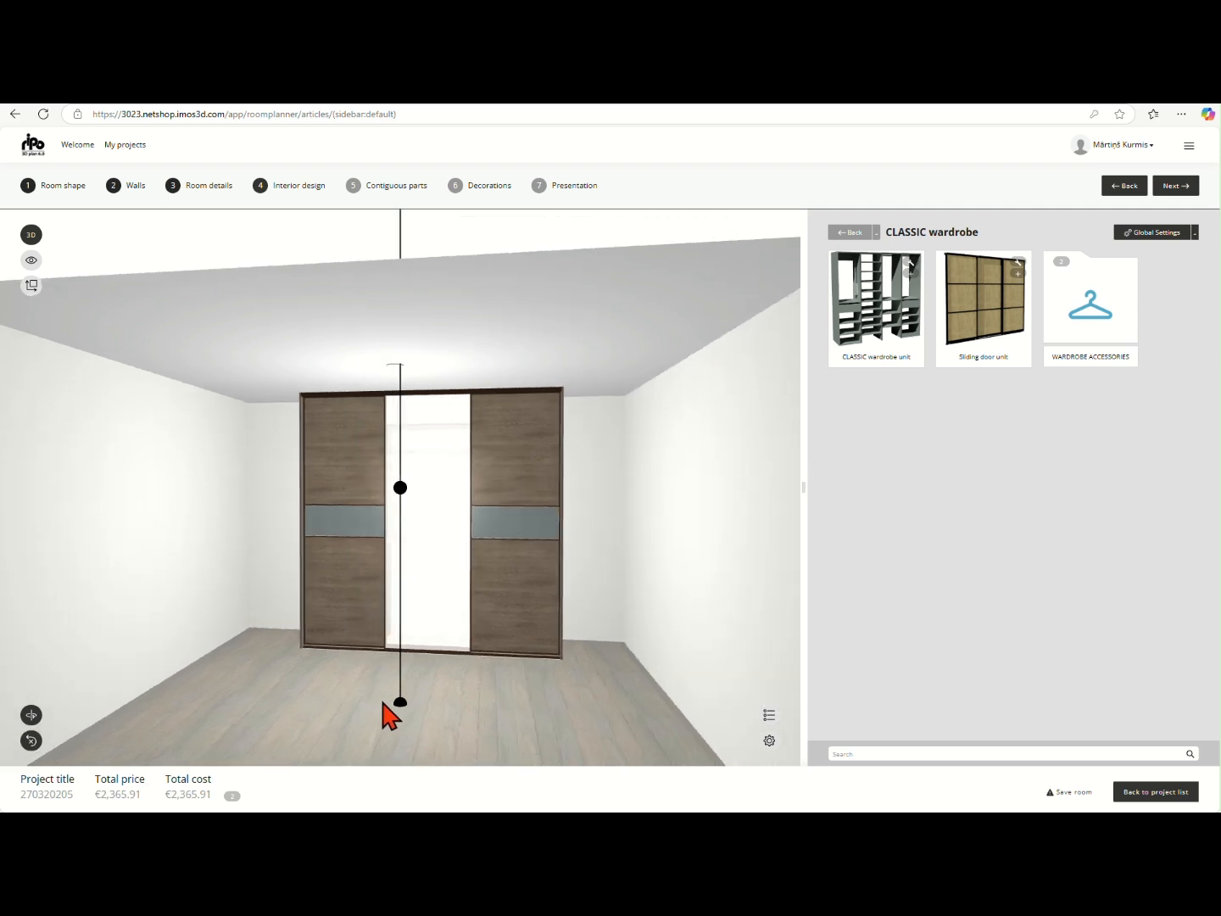
{"action": "left_click_drag", "start_coordinate": [388, 703], "coordinate": [384, 702]}
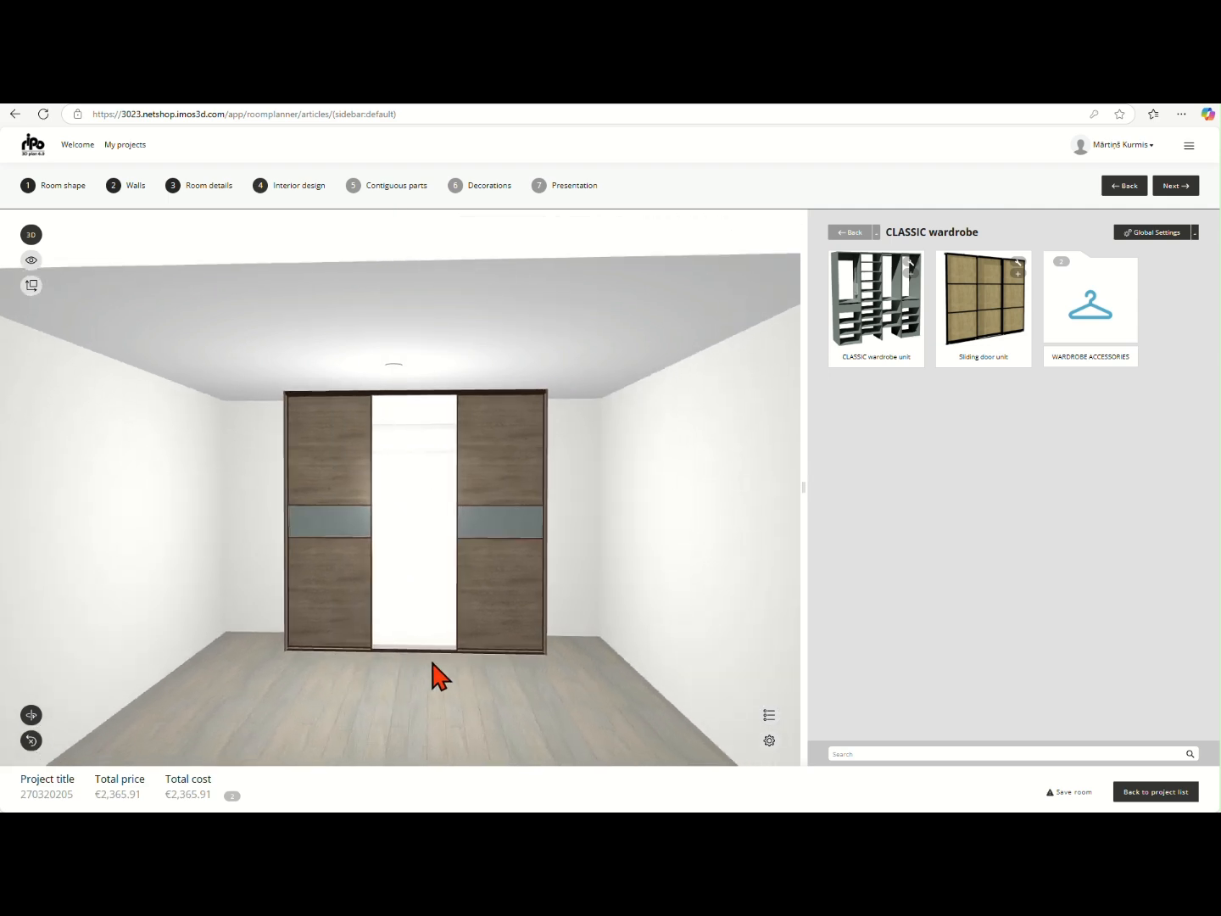
Turn off Show fronts in the room planner options to reveal the wardrobe interior behind the sliding doors
{"action": "left_click", "coordinate": [769, 741]}
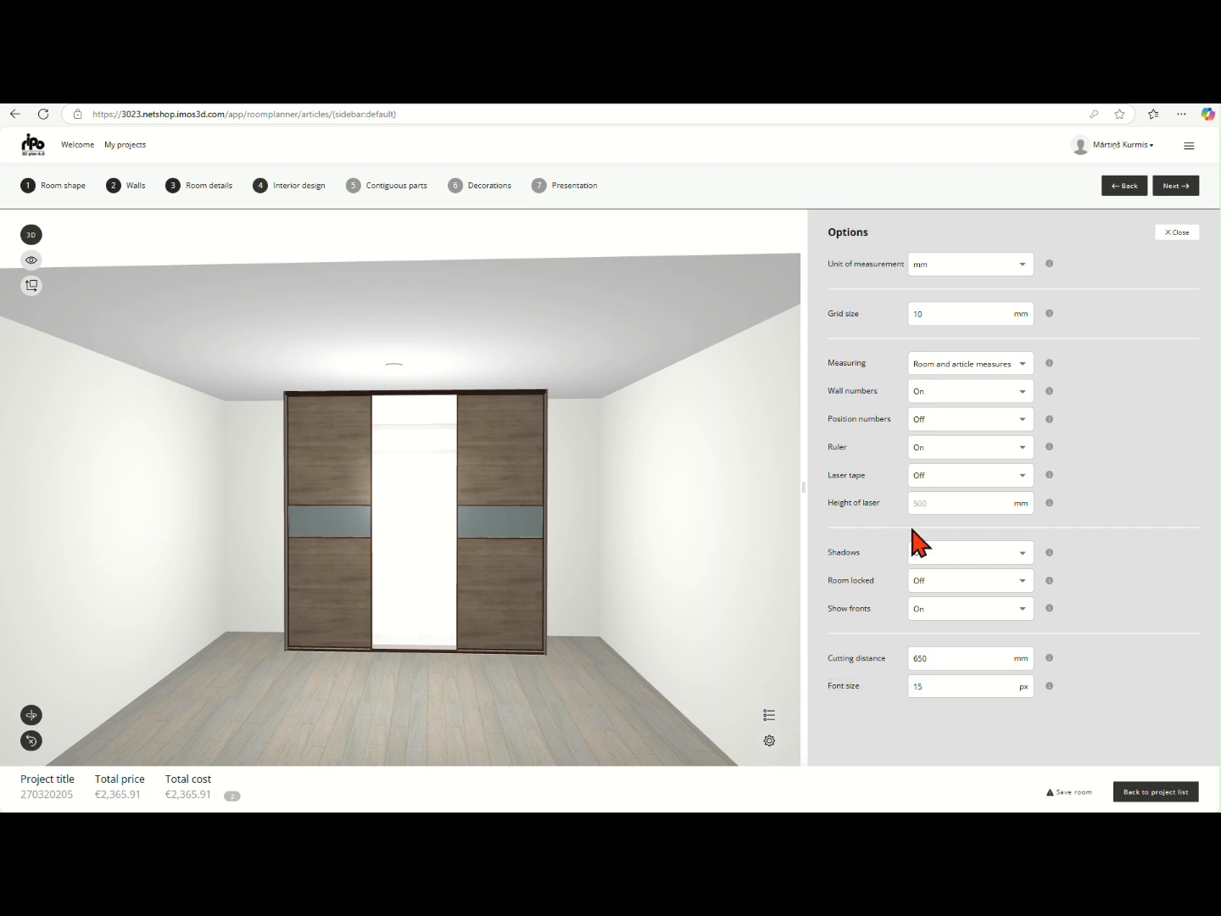
{"action": "left_click", "coordinate": [941, 614]}
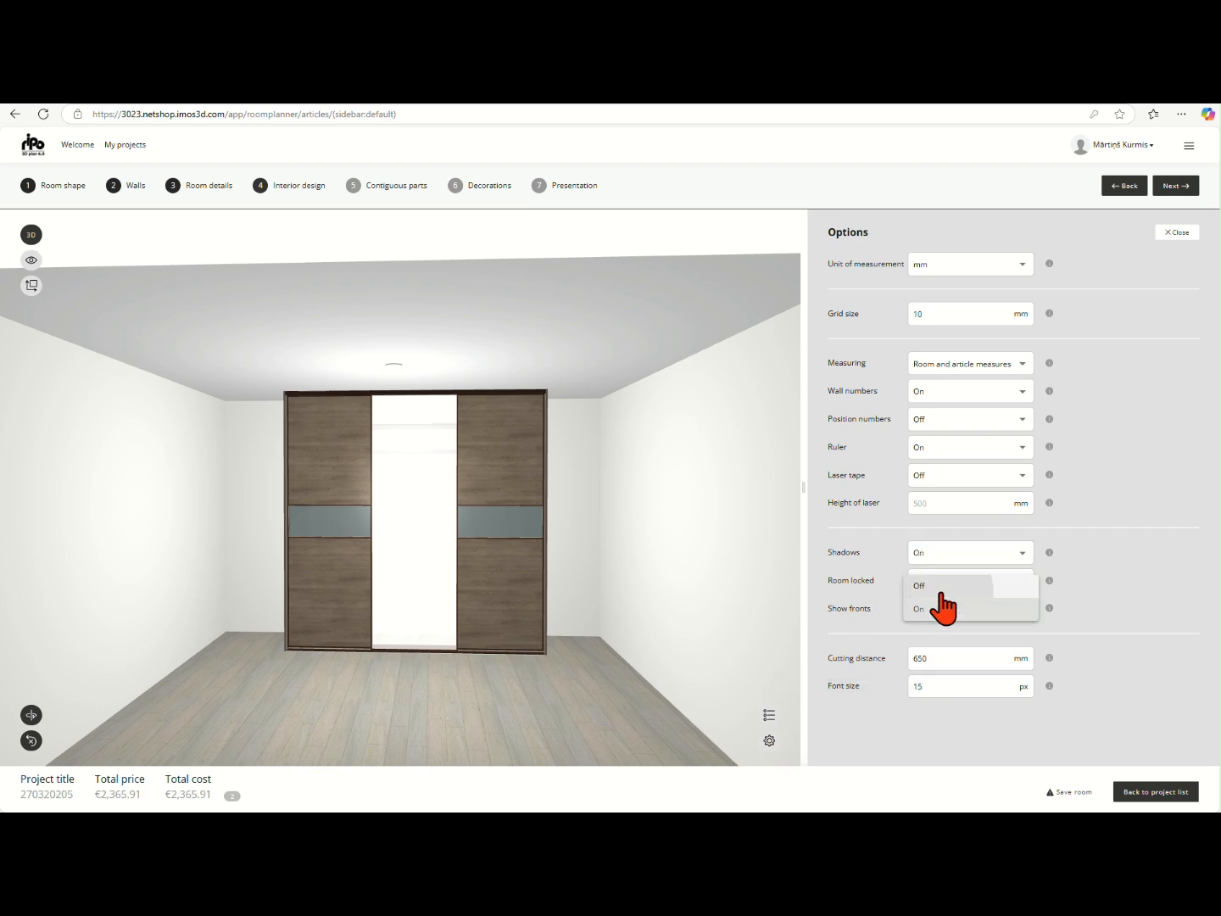
{"action": "left_click", "coordinate": [933, 586]}
{"action": "left_click", "coordinate": [620, 659]}
{"action": "scroll", "coordinate": [395, 522], "scroll_direction": "up", "scroll_amount": 2}
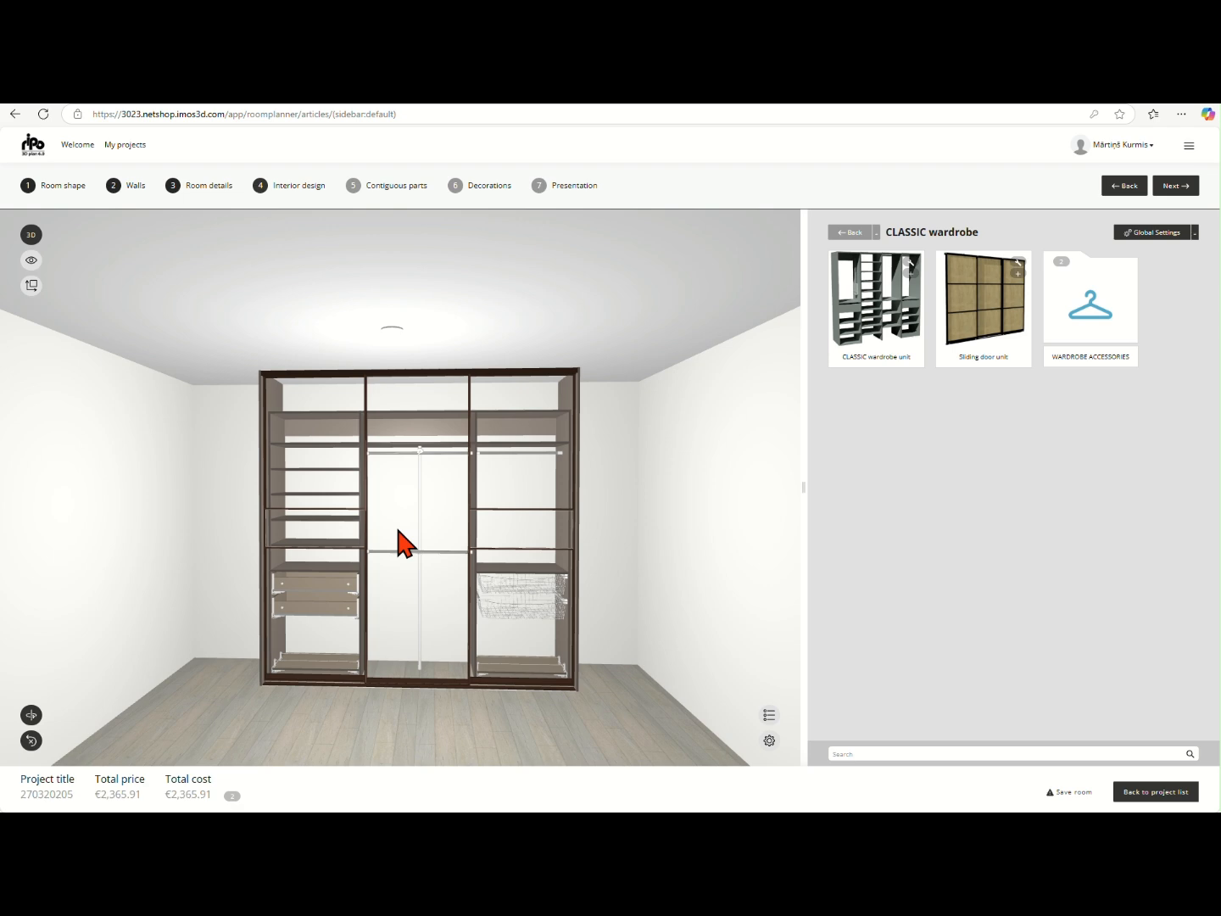
Show the Wall 3 elevation to examine the wardrobe interior and its dimensions with the fronts hidden
{"action": "scroll", "coordinate": [398, 530], "scroll_direction": "up", "scroll_amount": 2}
{"action": "scroll", "coordinate": [398, 543], "scroll_direction": "down", "scroll_amount": 3}
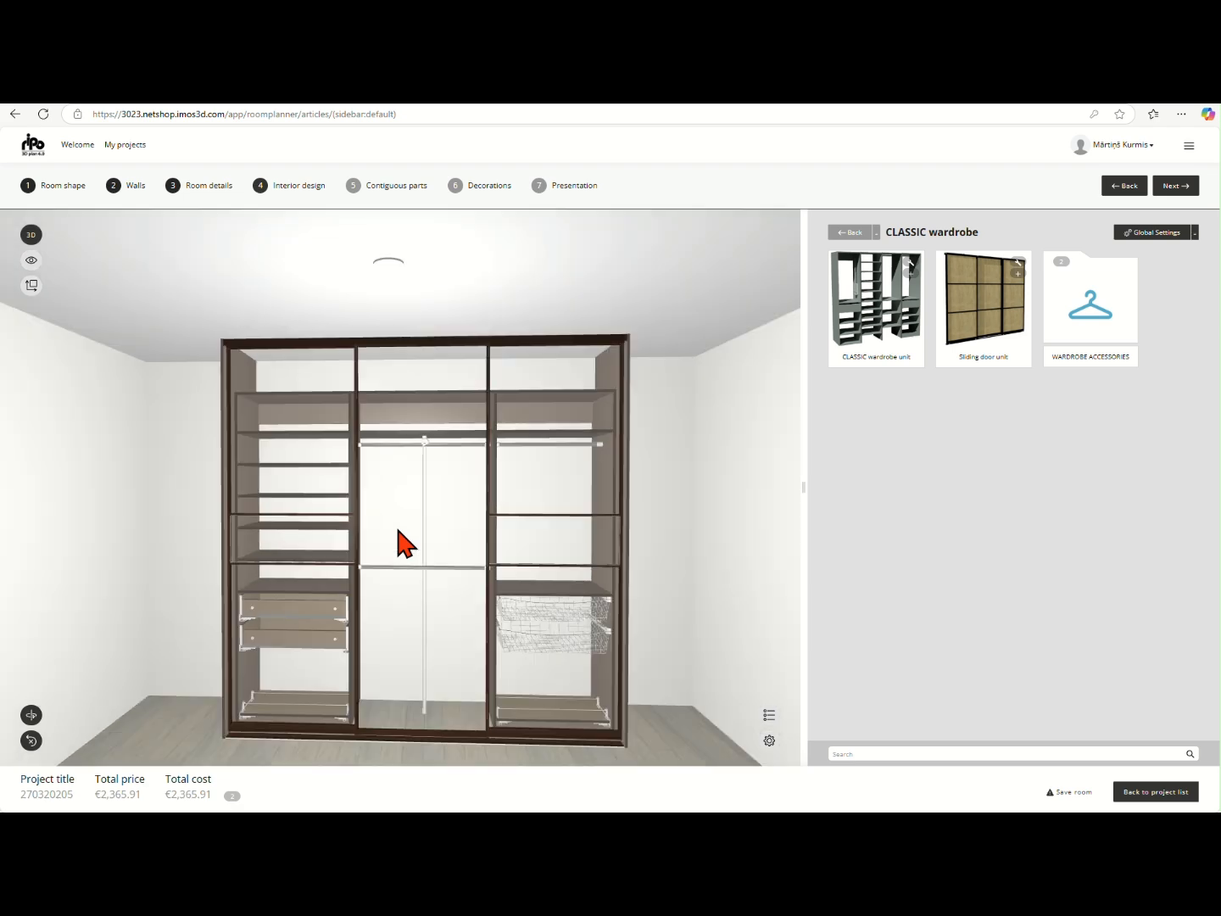
{"action": "left_click", "coordinate": [32, 285]}
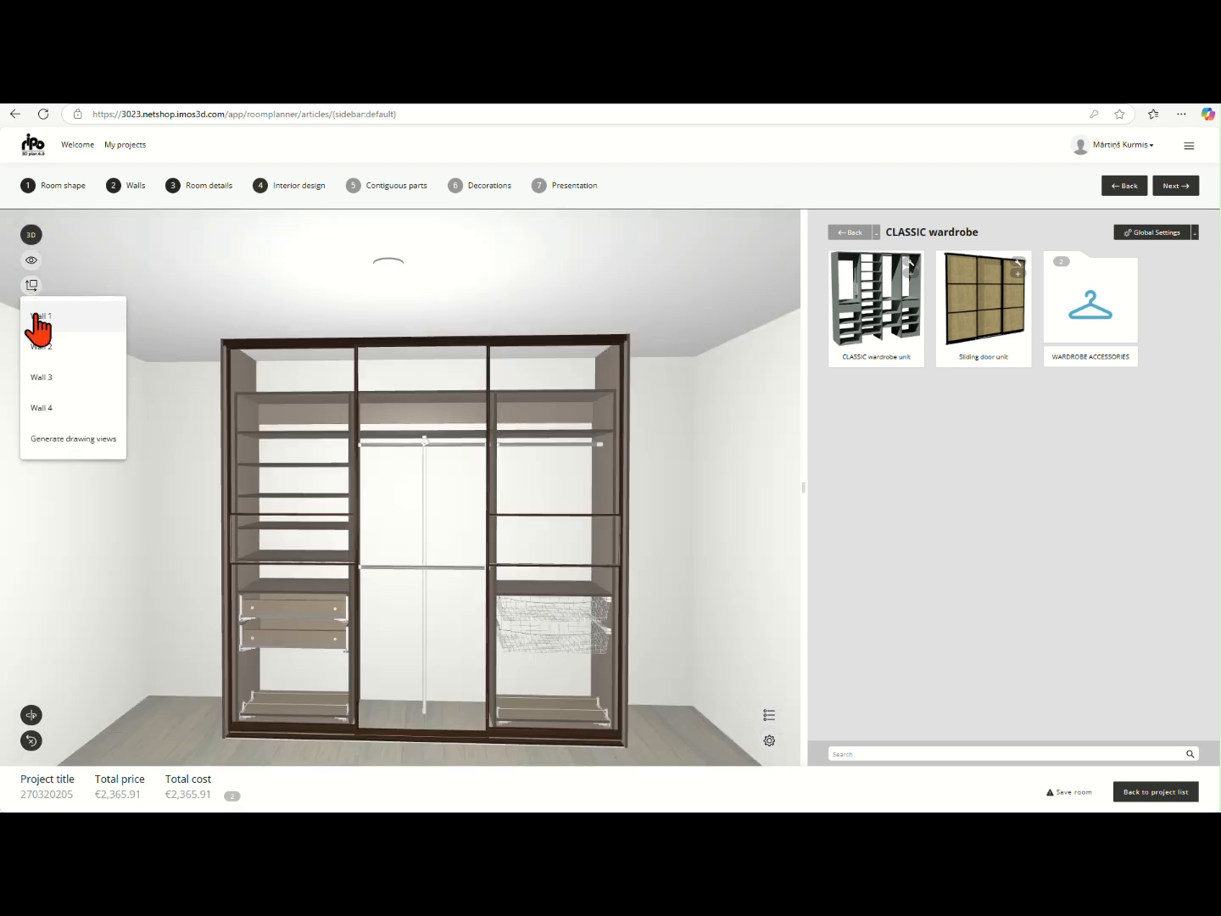
{"action": "left_click", "coordinate": [41, 378]}
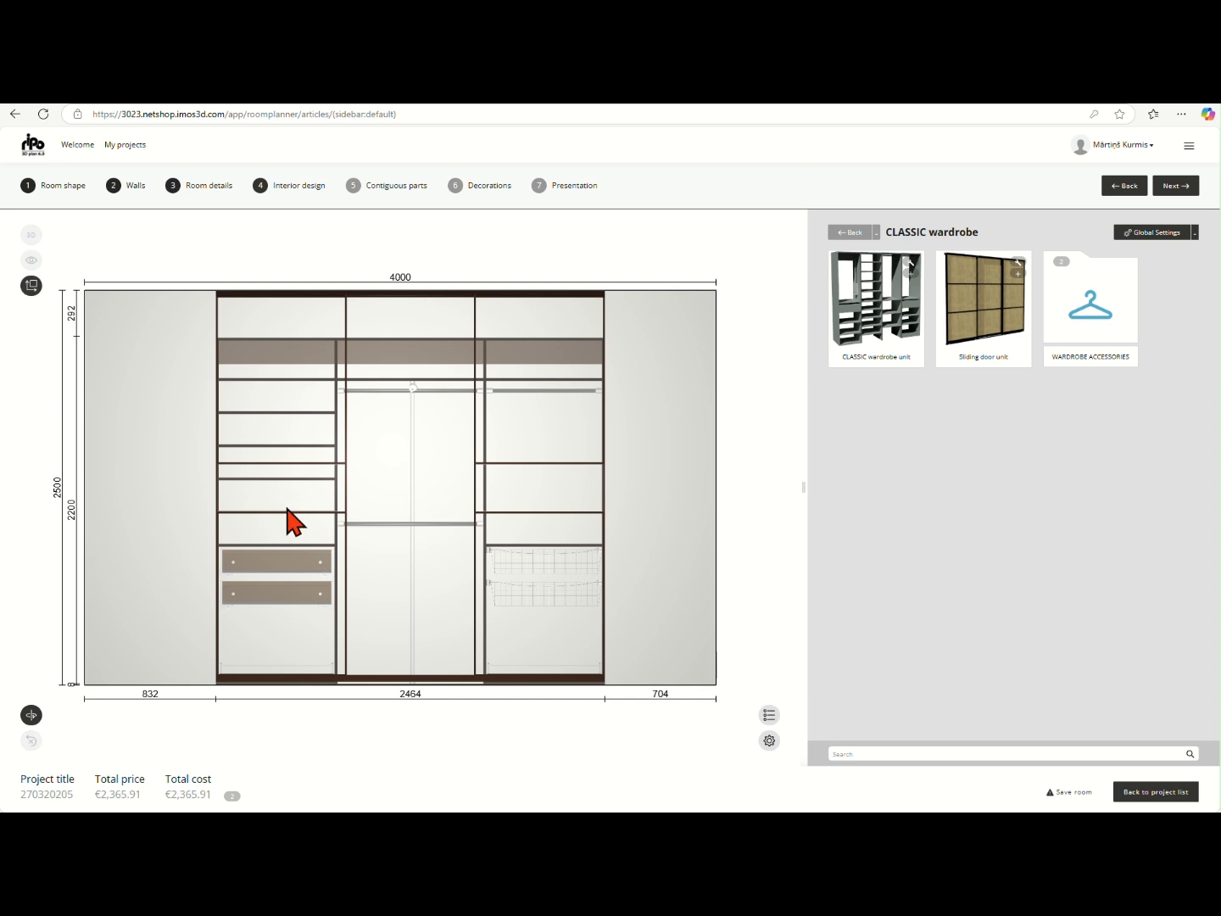
Set Show fronts to On in the room planner options and return from the wall elevation to the 3D room view
{"action": "left_click", "coordinate": [769, 740]}
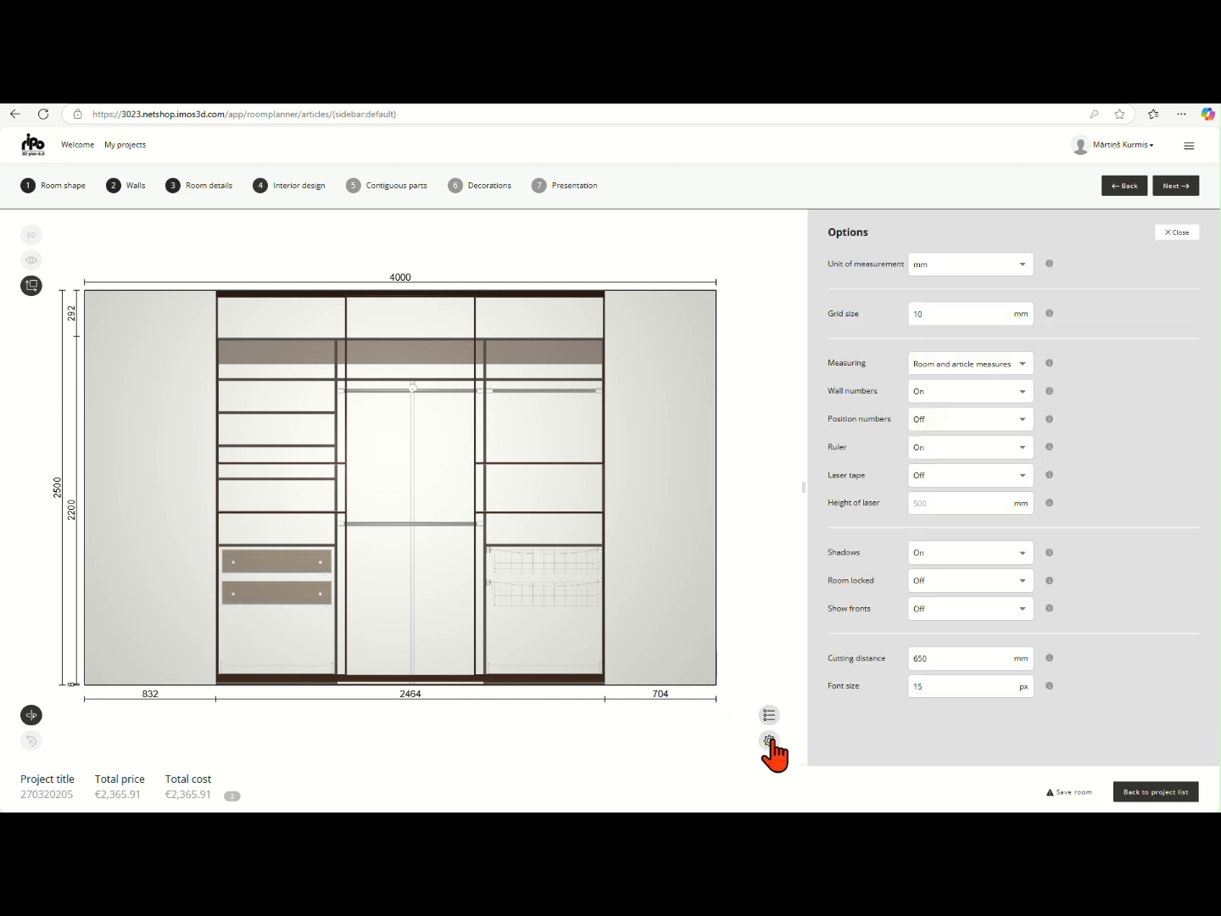
{"action": "left_click", "coordinate": [941, 611]}
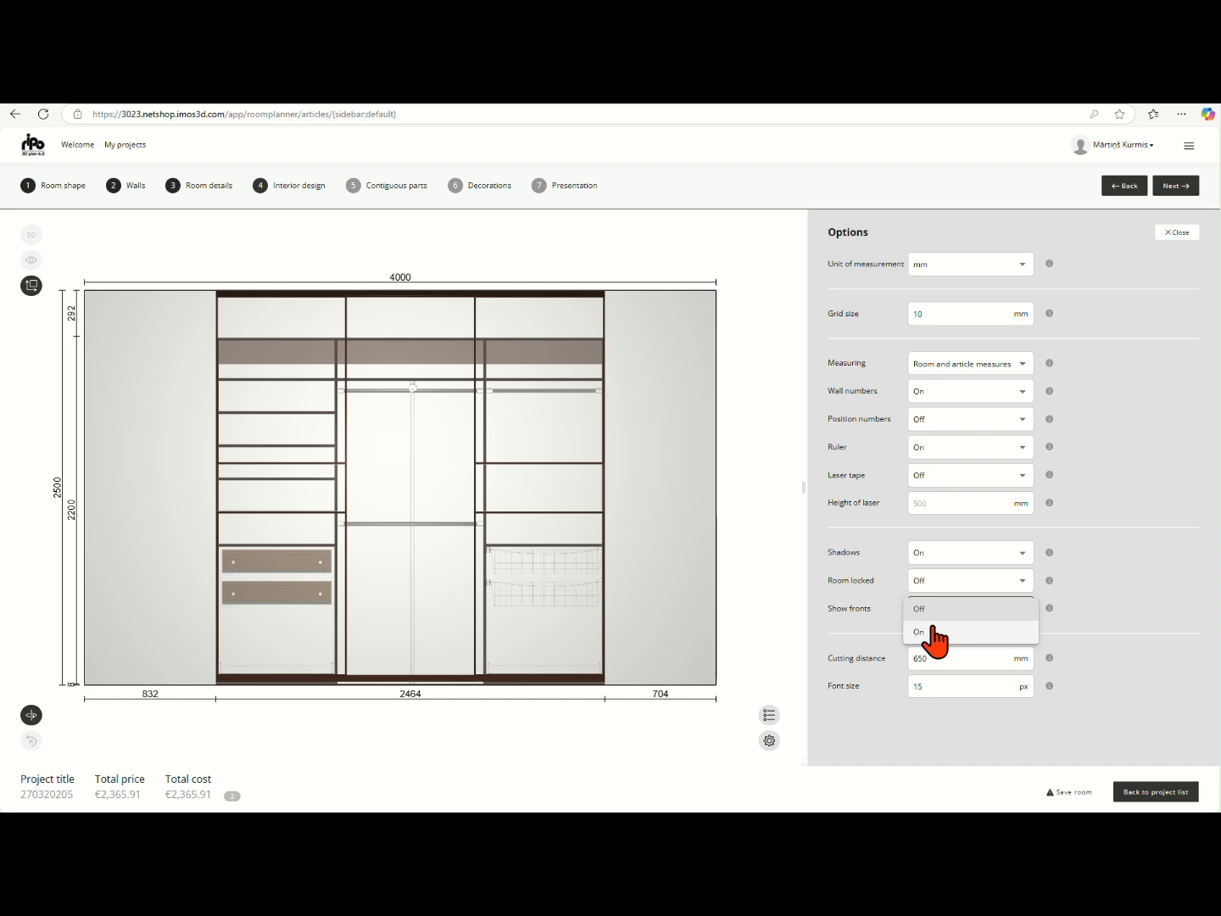
{"action": "left_click", "coordinate": [934, 633]}
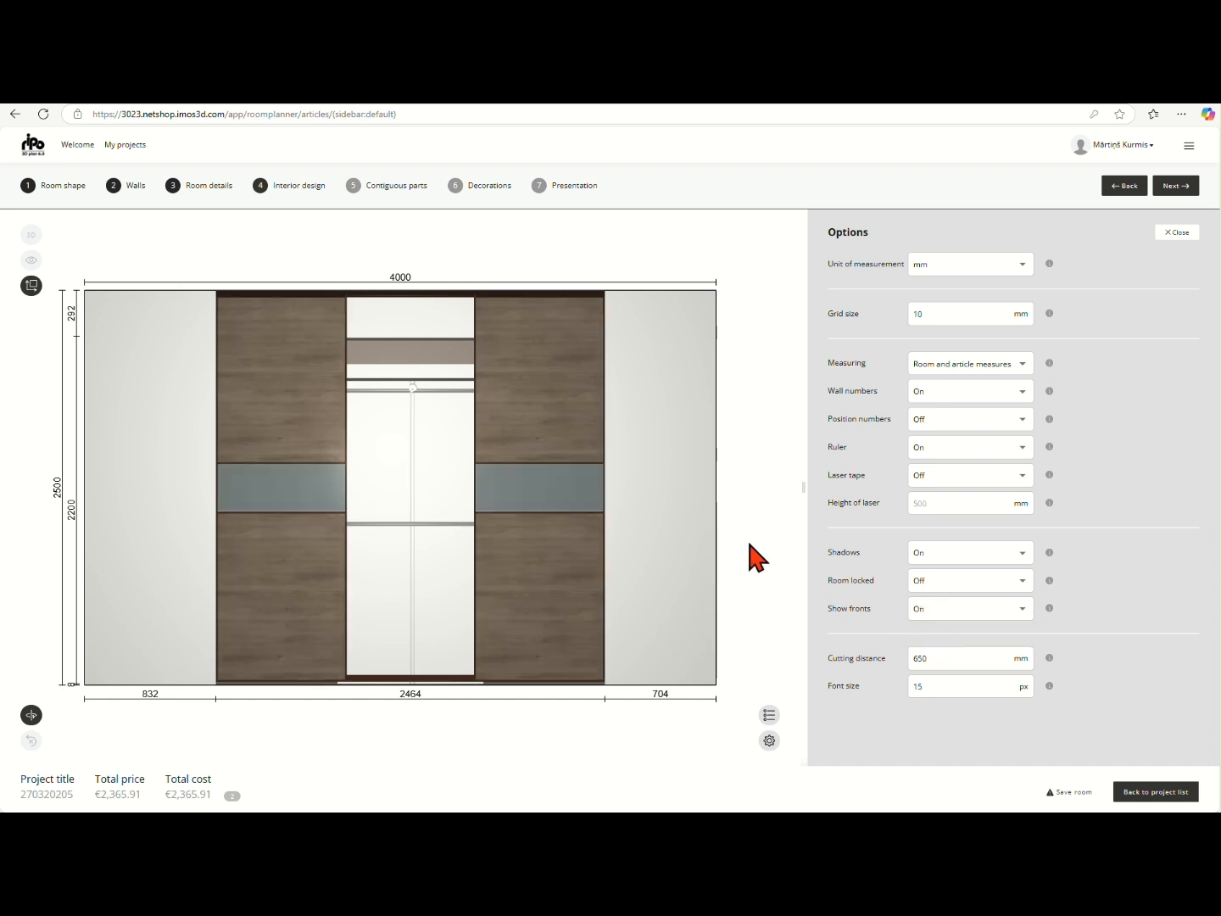
{"action": "left_click", "coordinate": [30, 287]}
{"action": "left_click", "coordinate": [47, 316]}
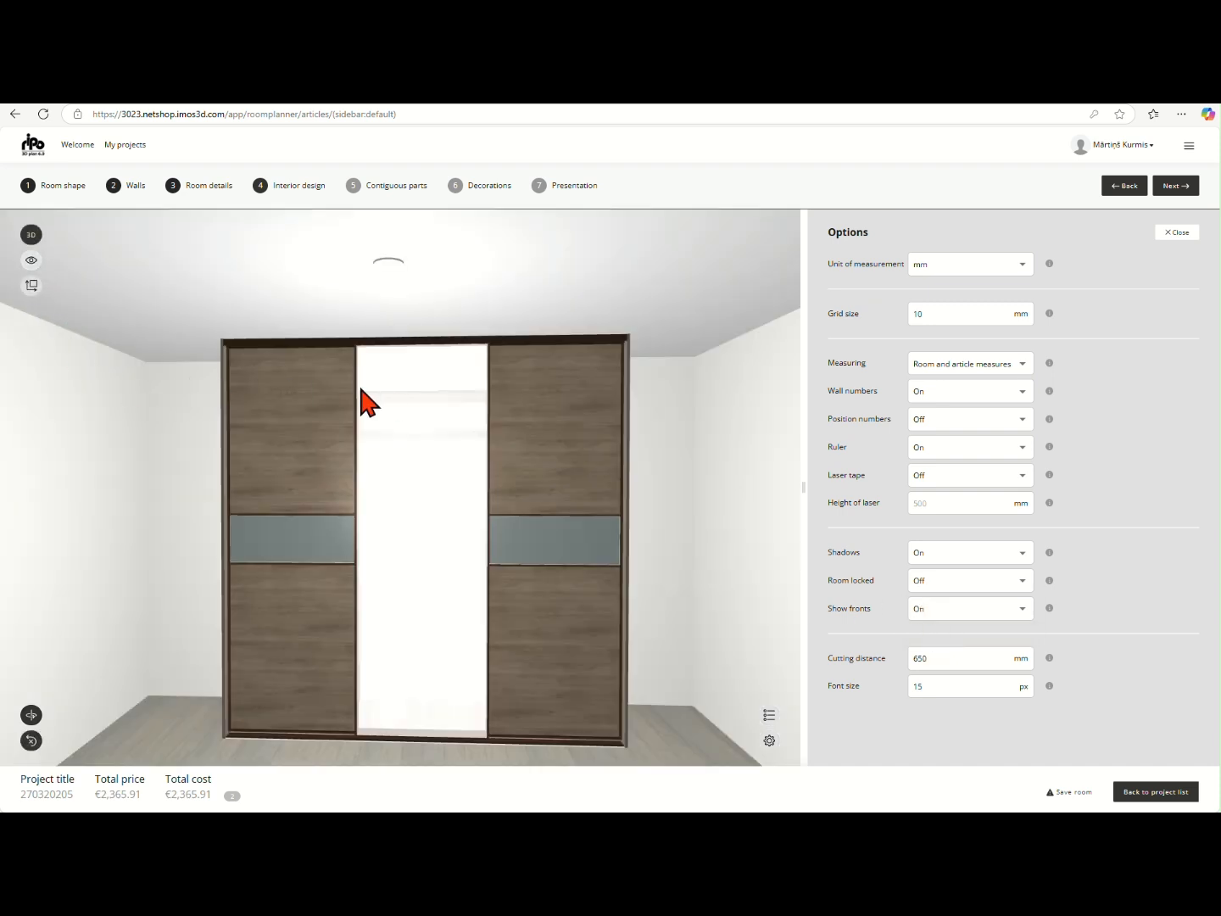